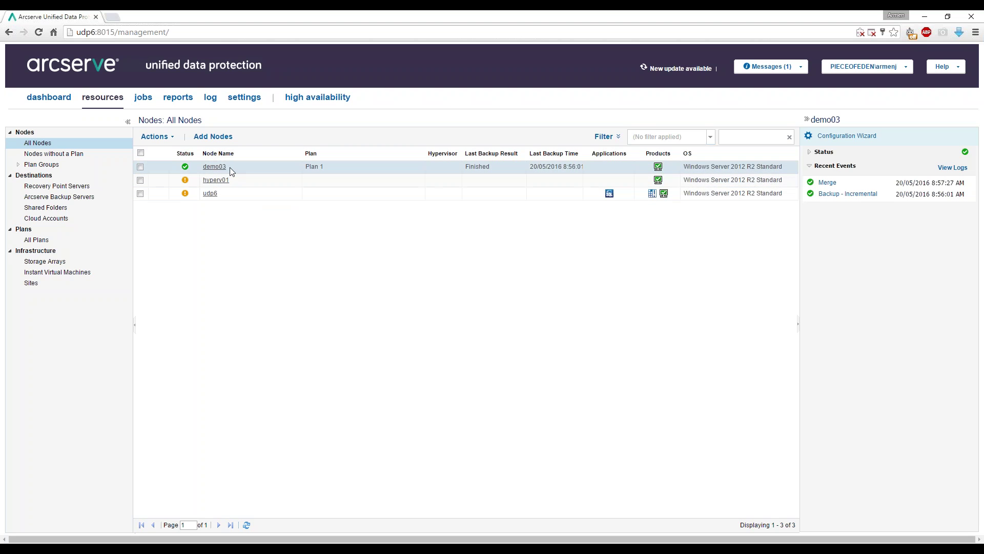
Select the demo03 node, then list all plans to show Plan 1.
click(328, 168)
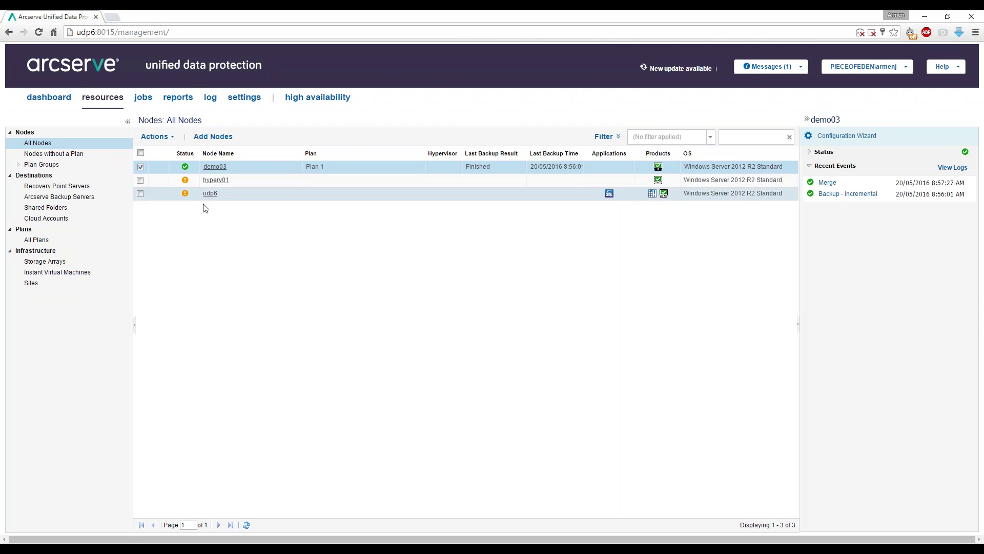
click(47, 240)
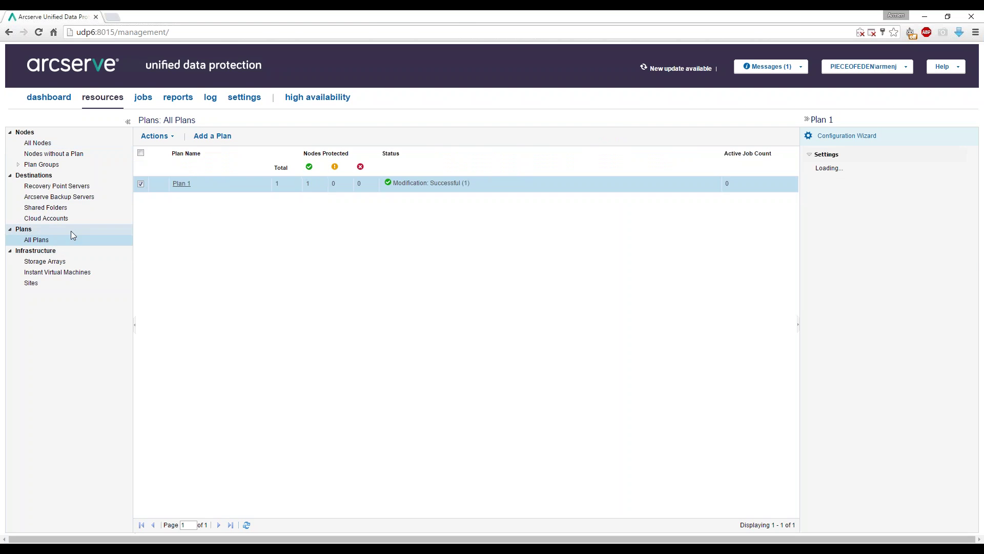
click(182, 185)
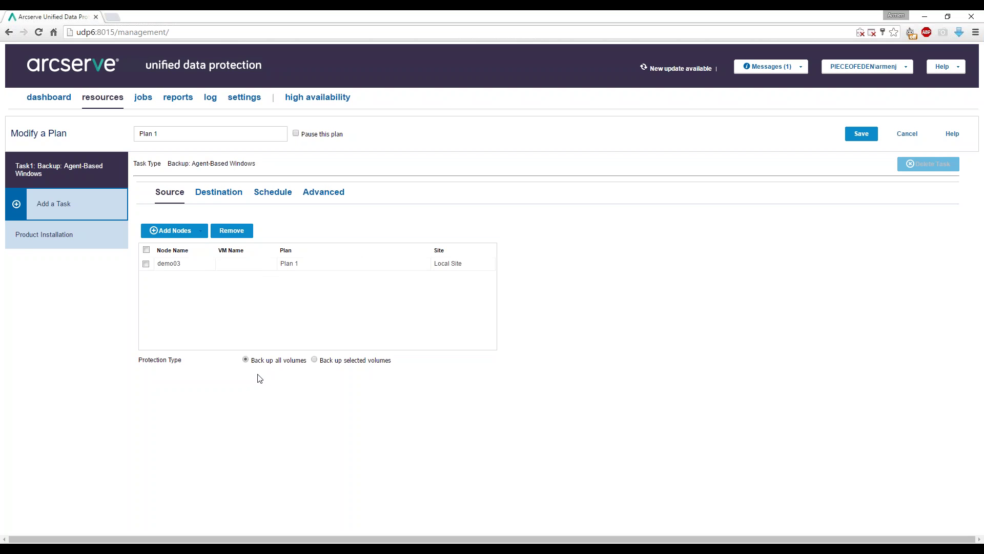
click(219, 194)
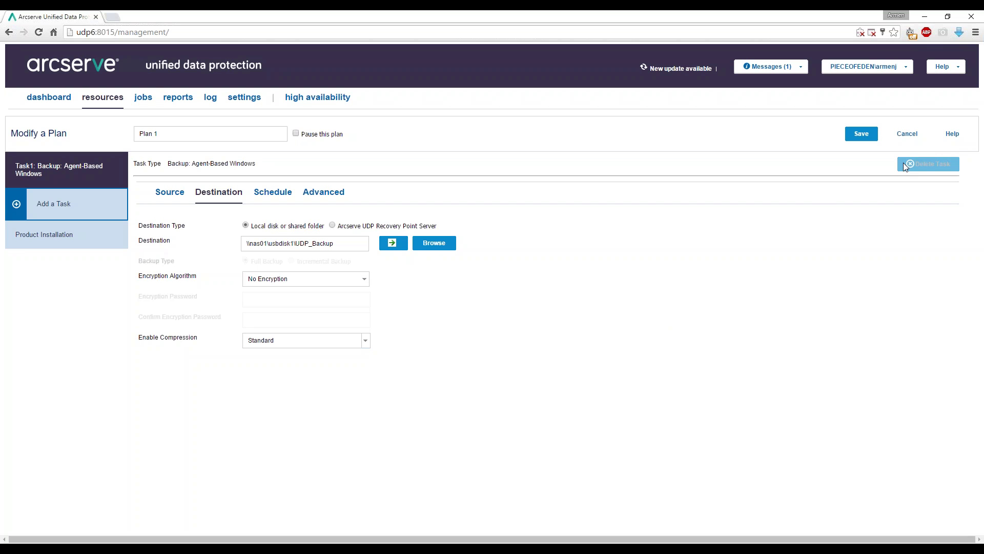
click(908, 134)
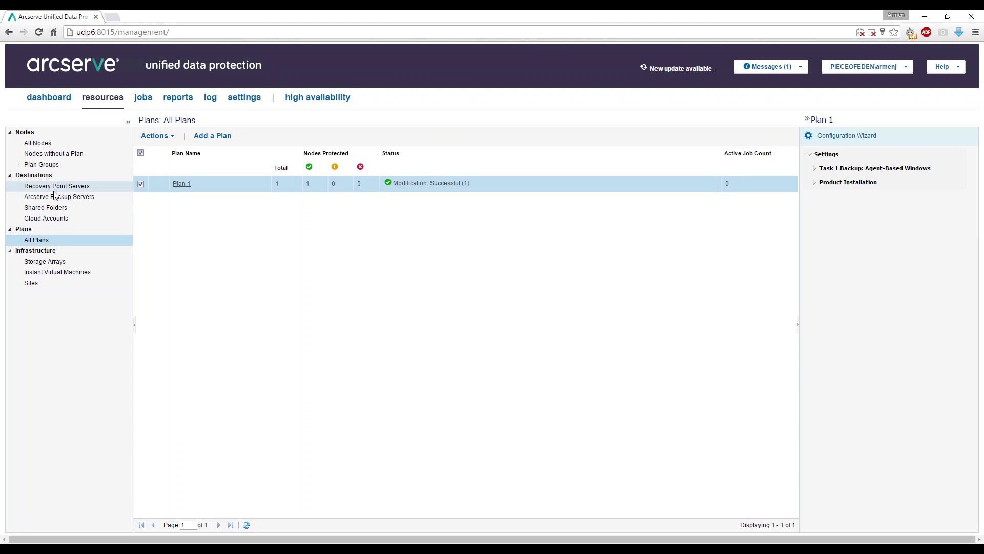
List the Recovery Point Servers, select udp6, and start adding a new Recovery Point Server.
click(98, 188)
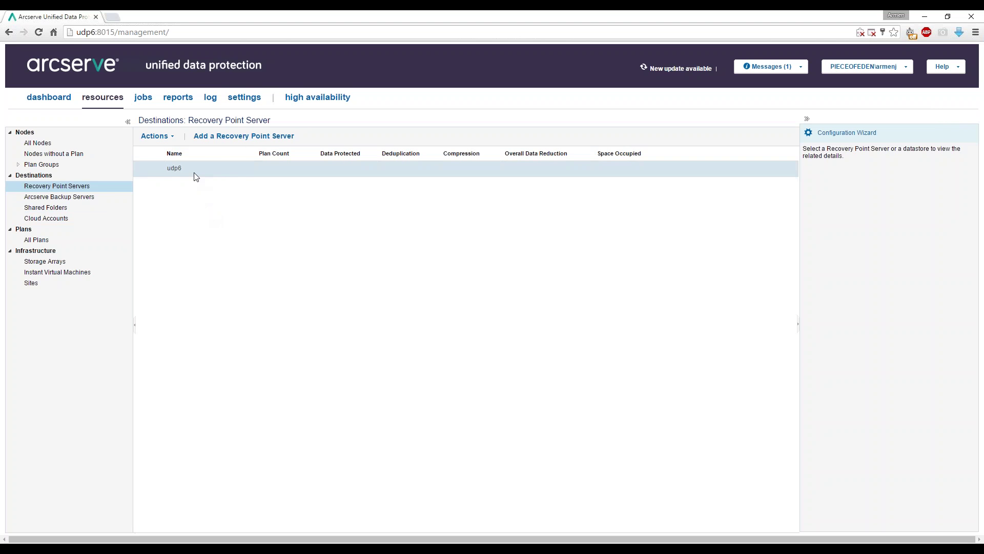
click(252, 166)
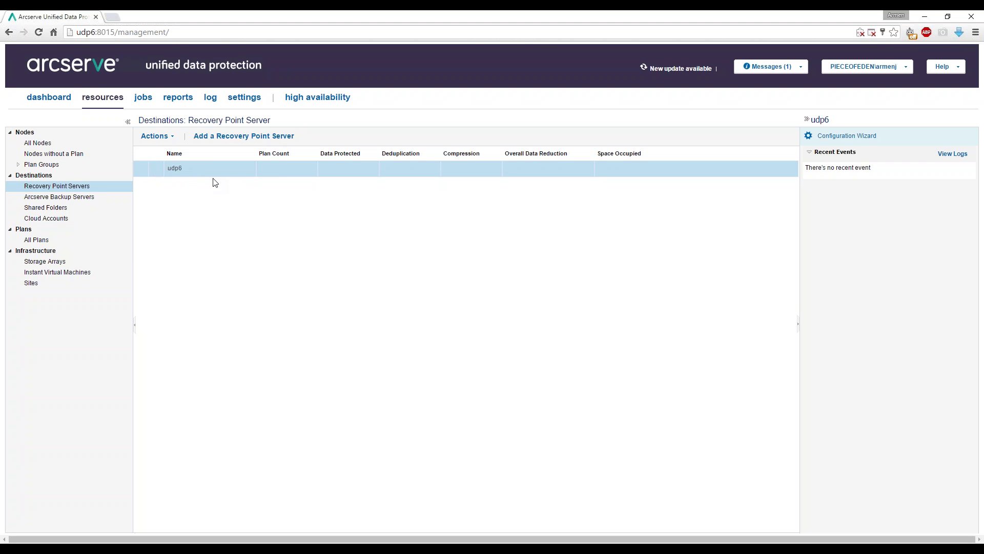
click(269, 137)
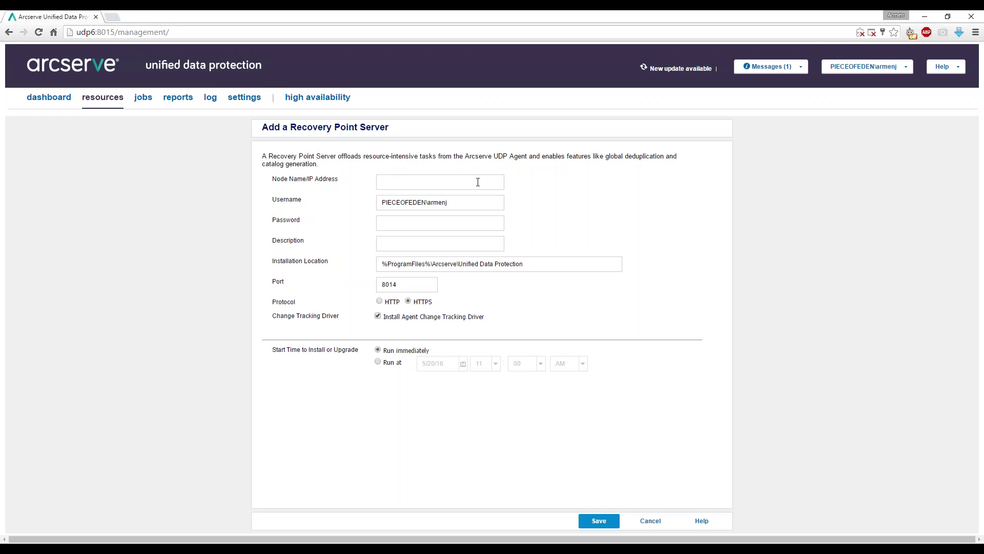
Add MSP01 as a Recovery Point Server with its account password, installing immediately, and save.
click(478, 182)
text(MSP01)
key(Tab)
key(Tab)
text(••••••••)
click(390, 363)
click(394, 351)
click(599, 520)
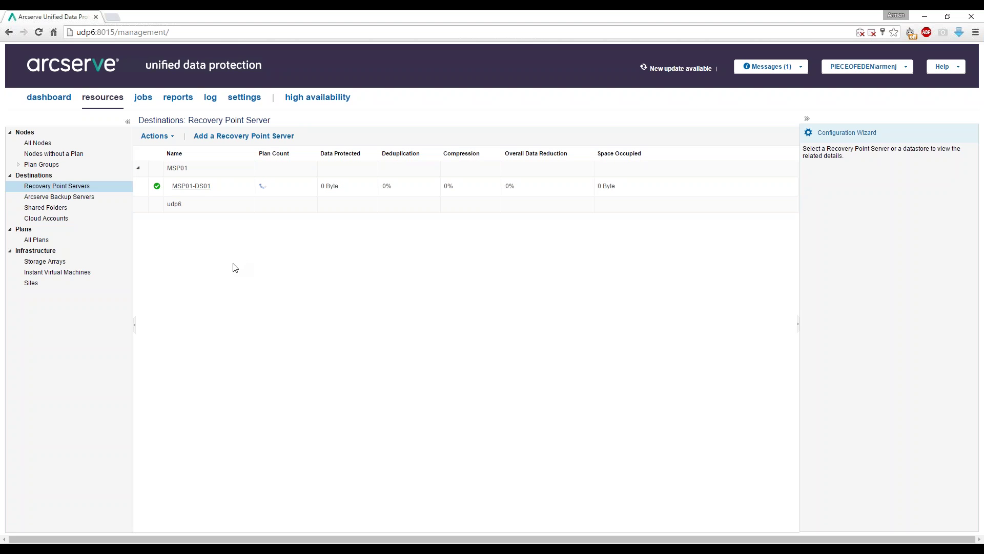
Select the udp6 server and bring up its context menu of server actions.
mouse_move(155, 189)
click(224, 208)
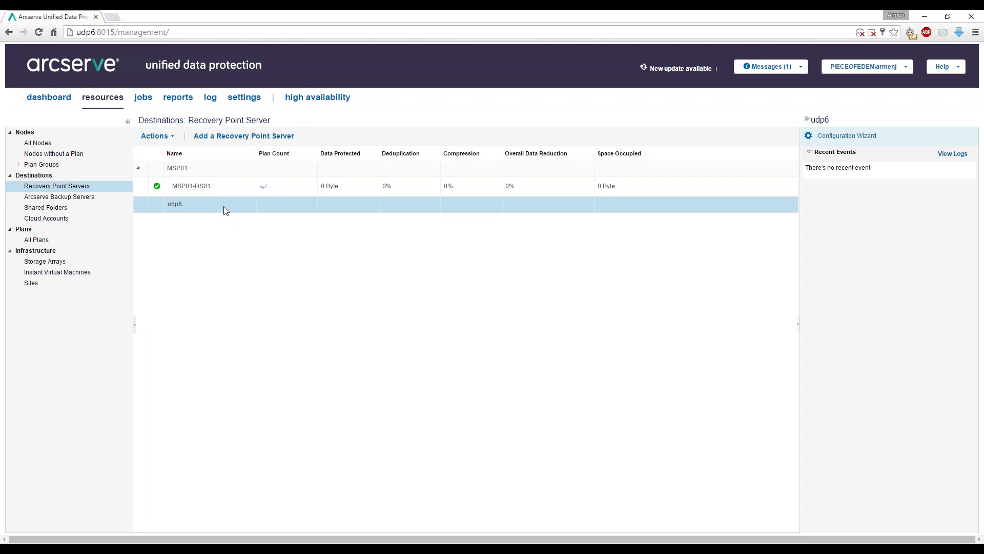
click(174, 136)
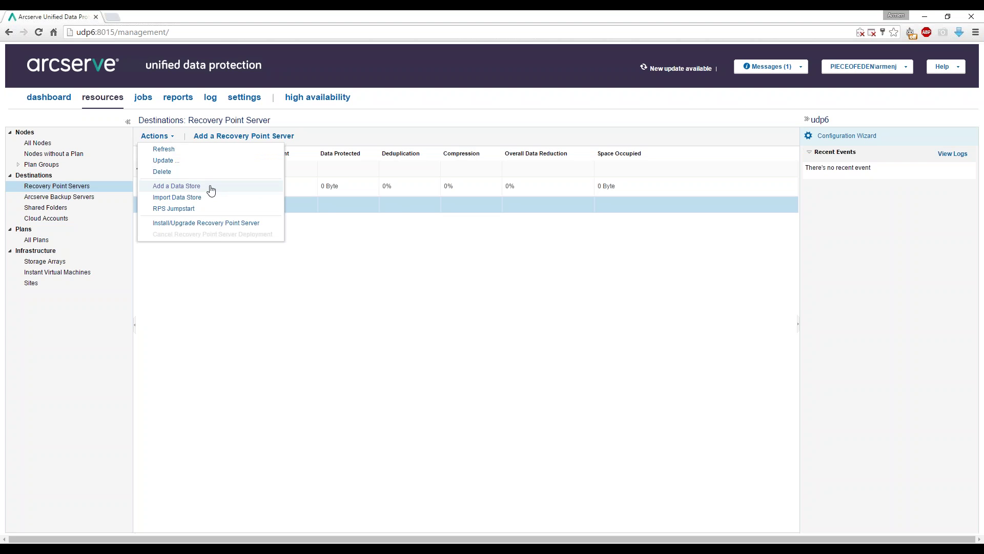
click(216, 278)
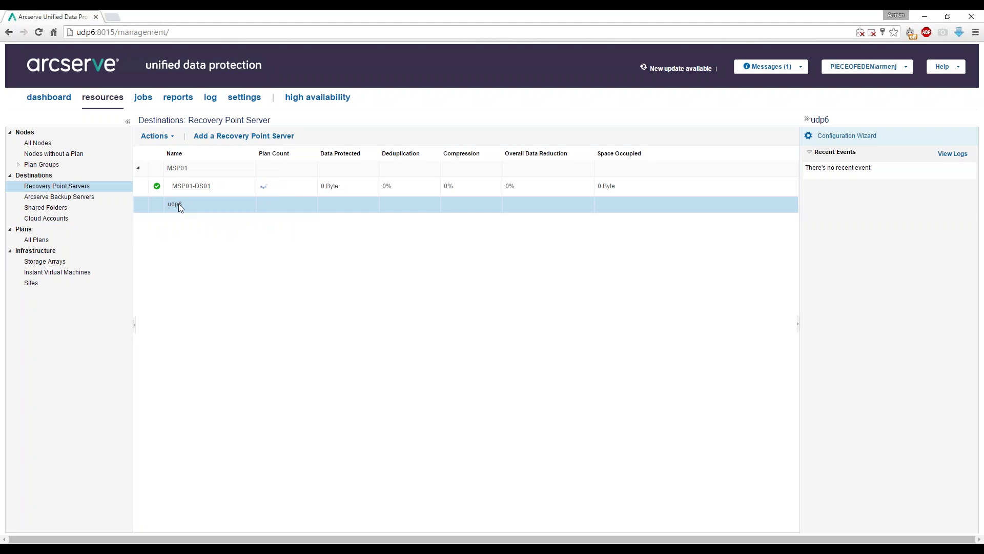
right_click(179, 203)
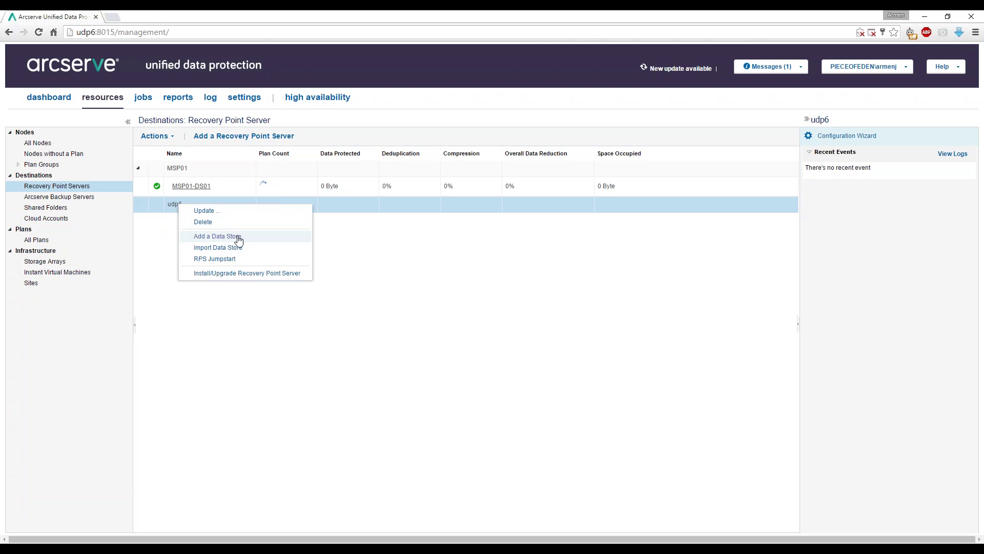
Create a new data store on udp6 named UDP6-DS01 and browse for its folder.
click(238, 238)
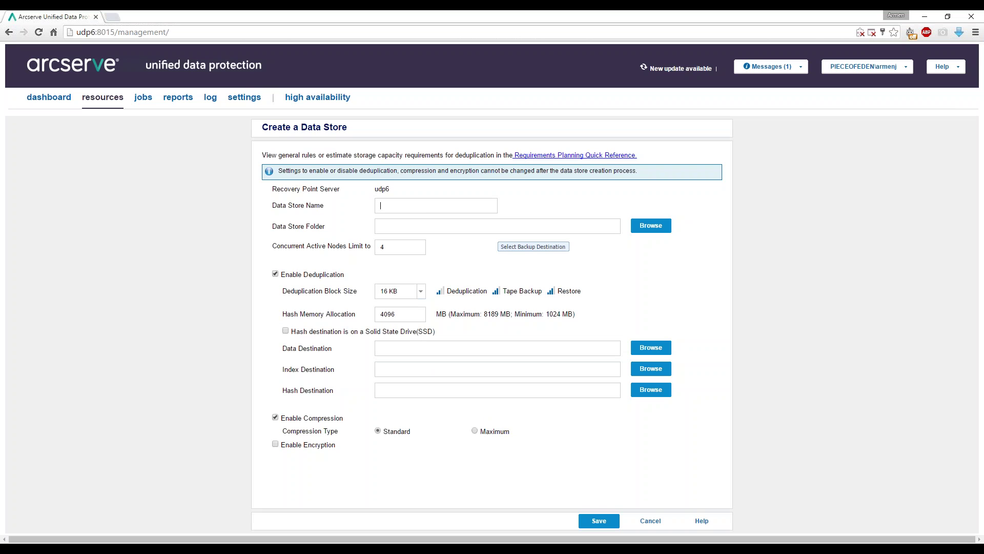
text(UDP6-DS01)
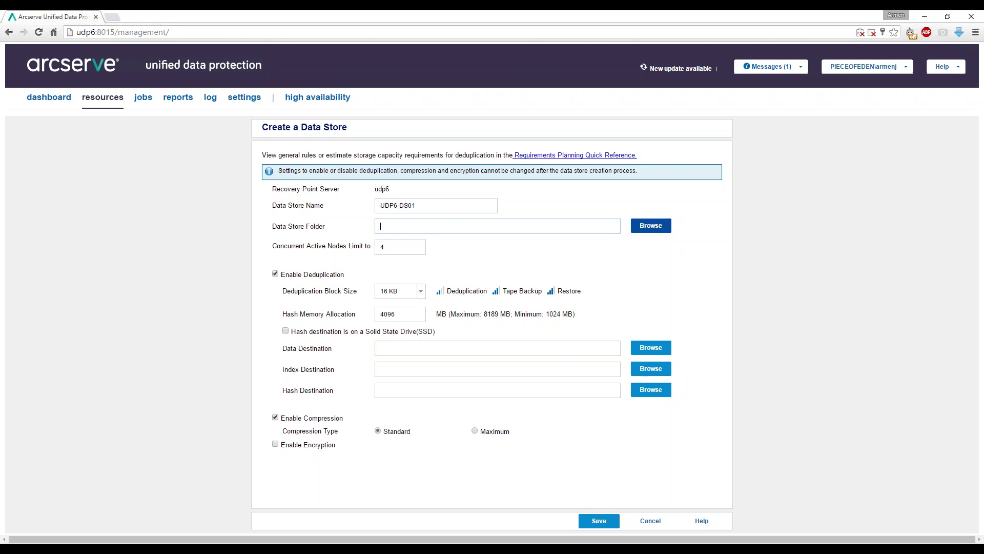
click(662, 232)
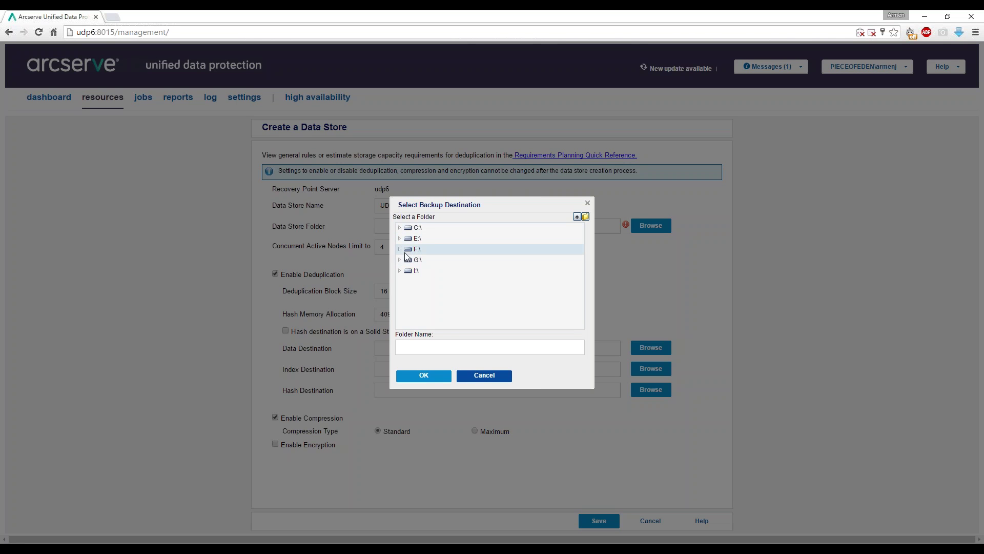
Choose E:\UDP6-DS01\DataStore as the UDP6-DS01 data store folder.
click(400, 239)
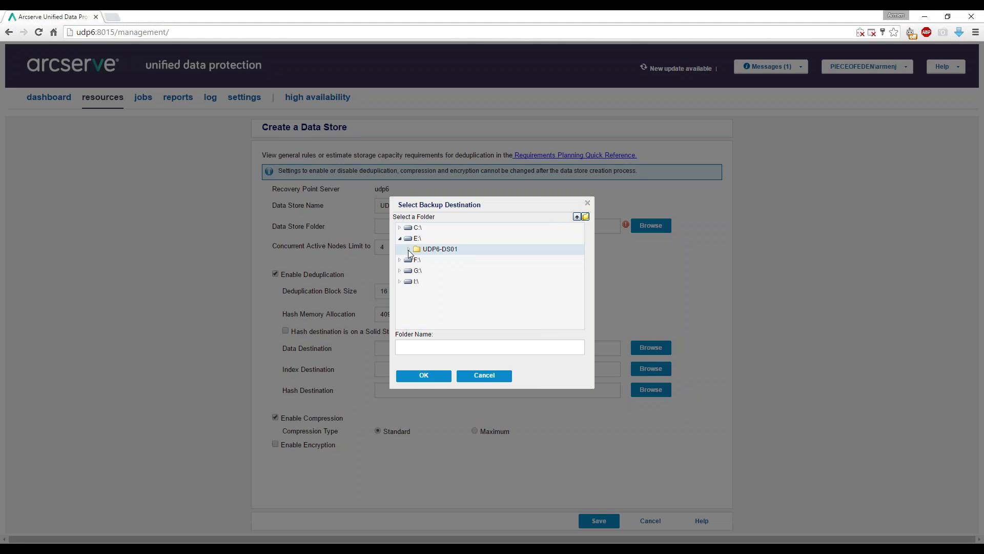
click(408, 250)
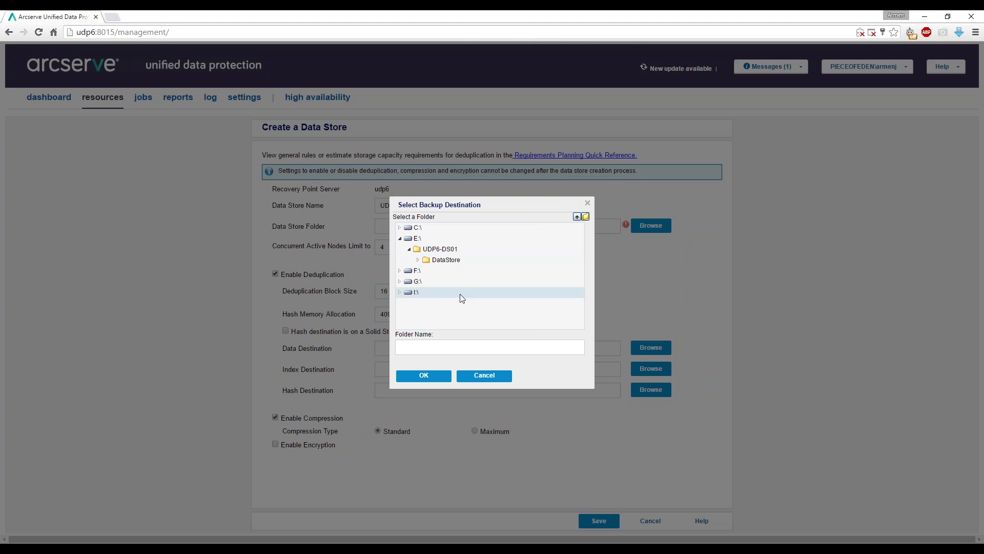
click(454, 261)
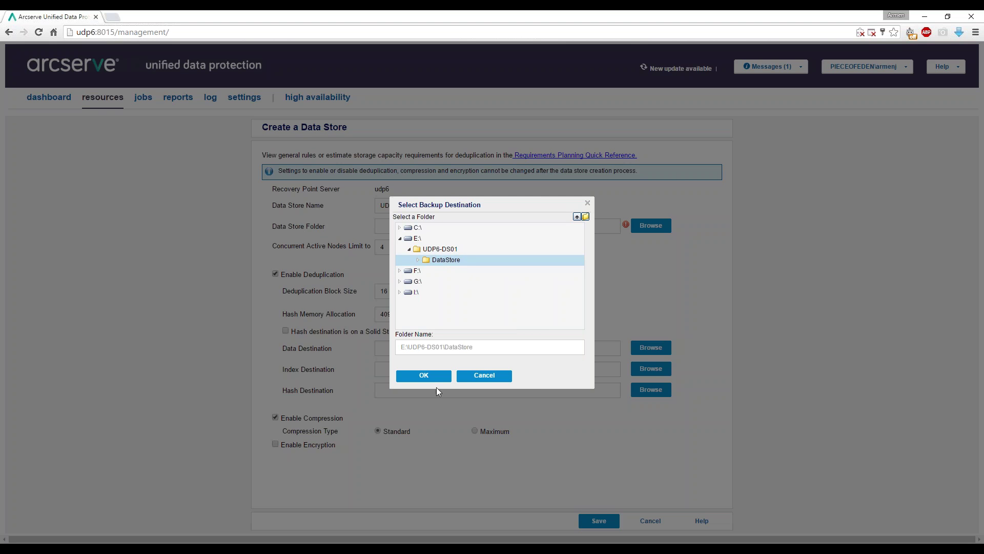
click(428, 375)
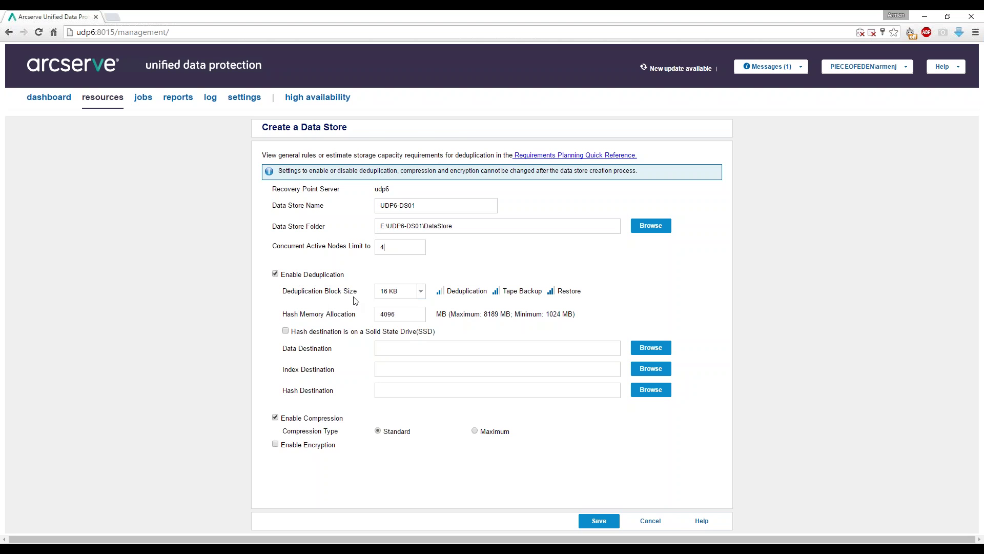
click(421, 292)
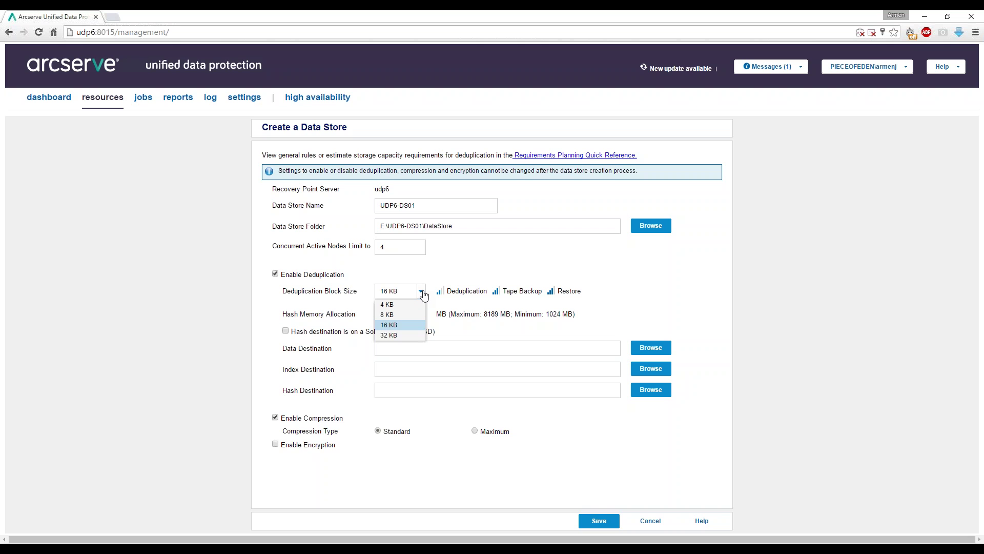
click(393, 305)
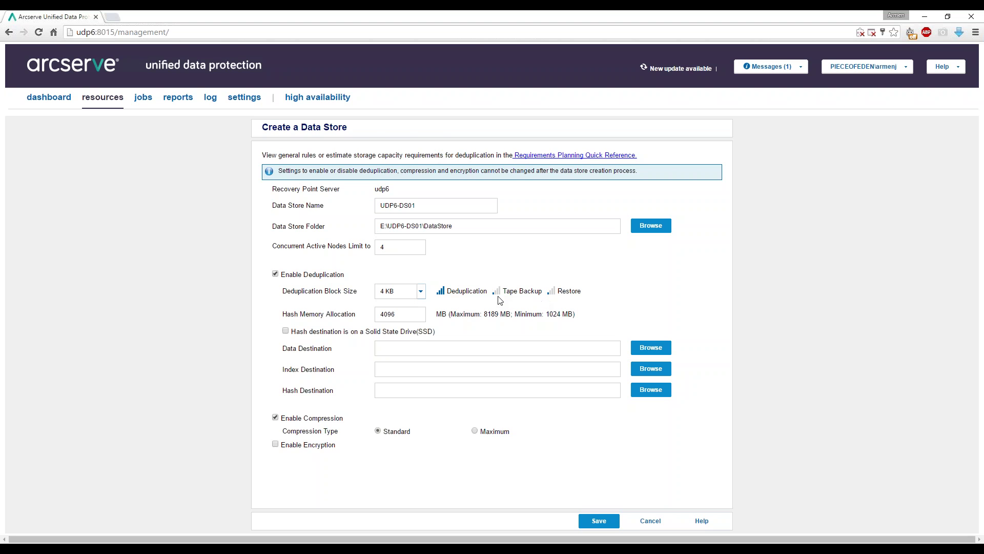
click(420, 293)
click(389, 314)
click(419, 291)
click(403, 326)
Tick 'Hash destination is on a Solid State Drive (SSD)' for the new data store.
click(287, 333)
Browse to I:\UDP6-DS01\Data and confirm it as the data destination folder.
click(652, 349)
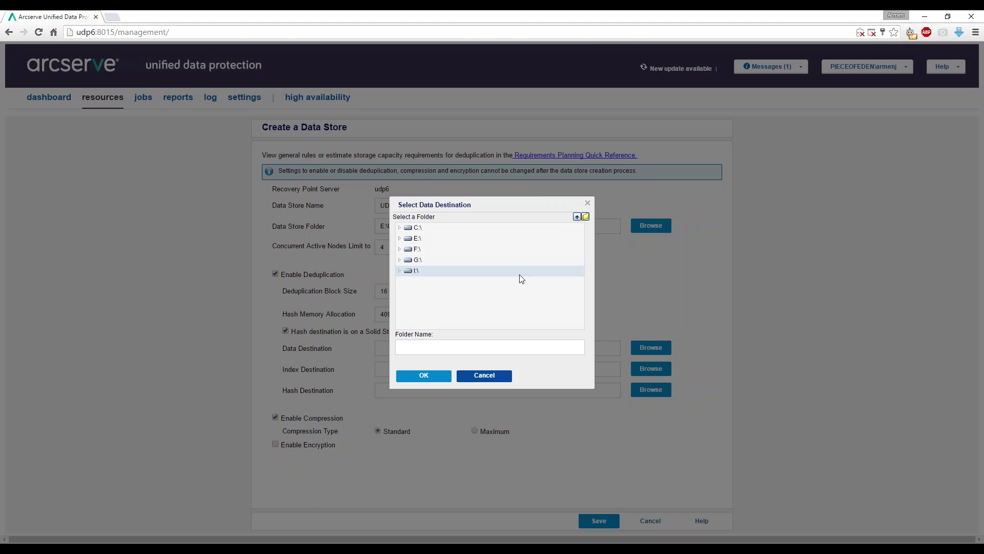
click(400, 271)
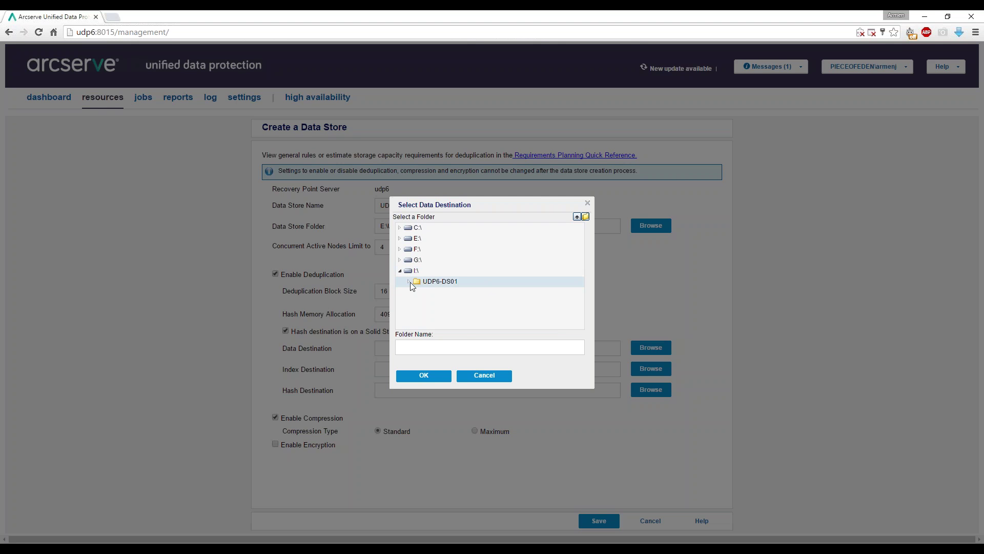
click(409, 281)
click(439, 293)
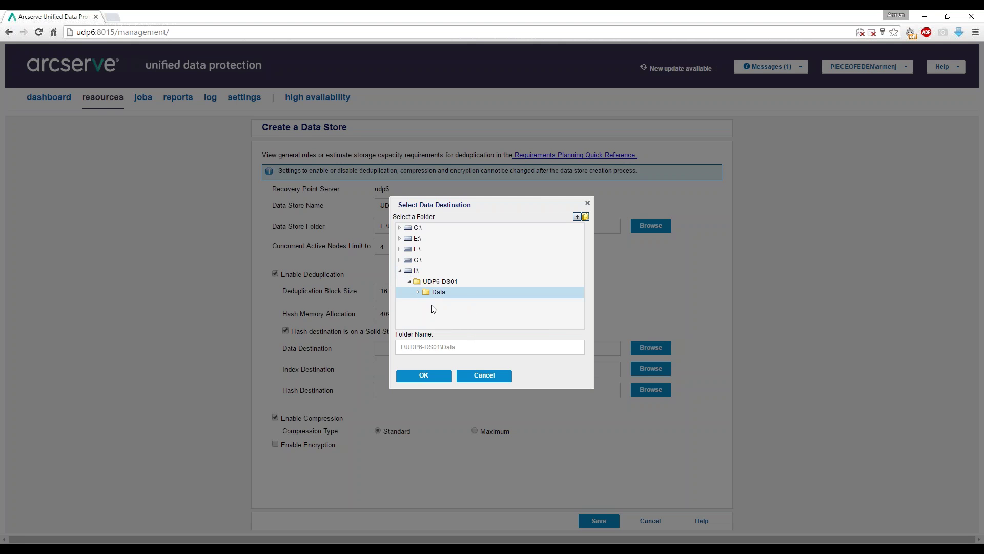
click(429, 377)
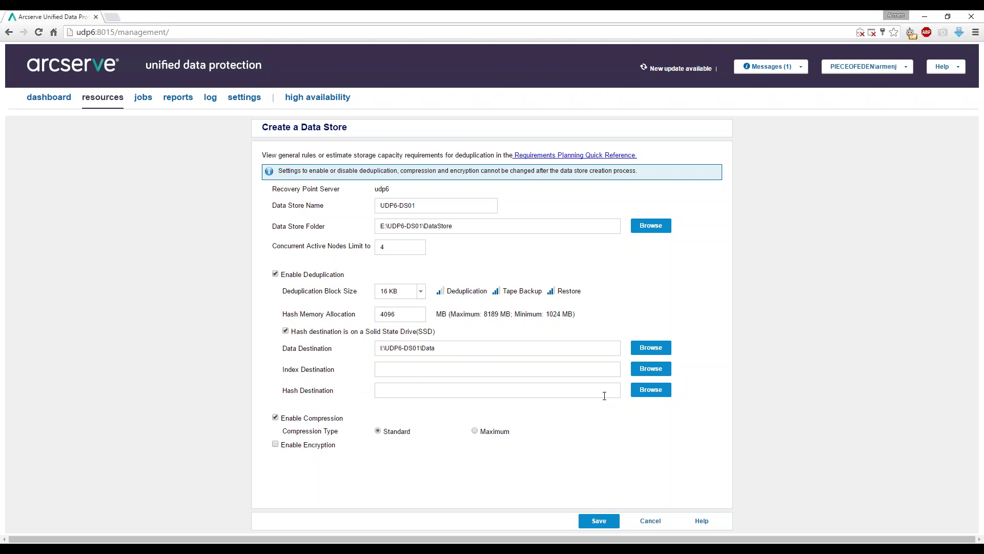
Browse to F:\UDP6-DS01\Index and confirm it as the index destination folder.
click(650, 369)
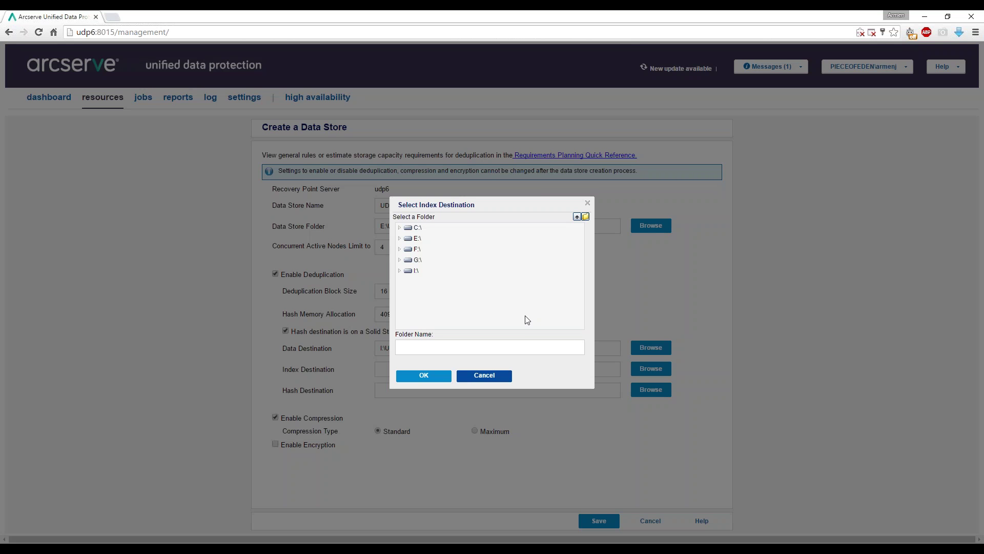
click(398, 250)
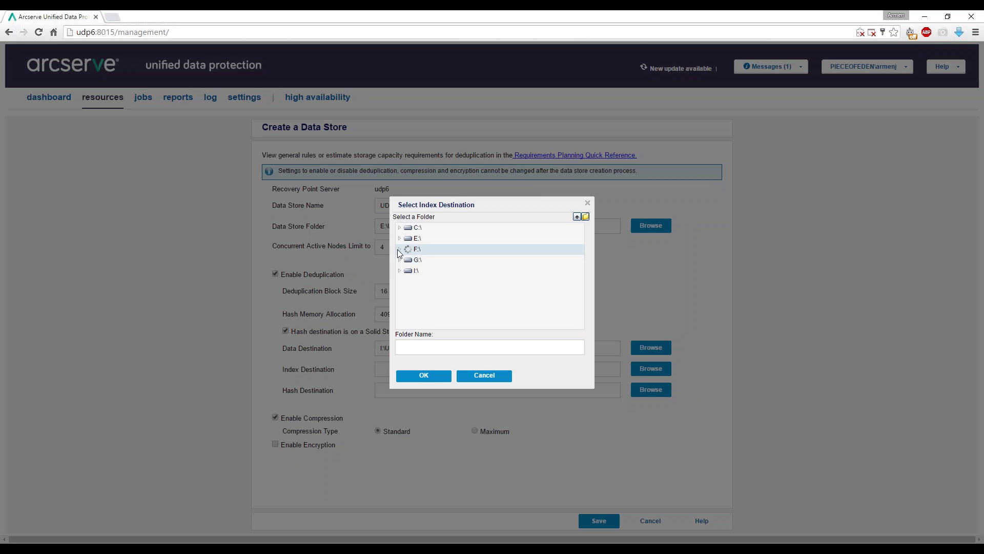
click(410, 263)
click(443, 272)
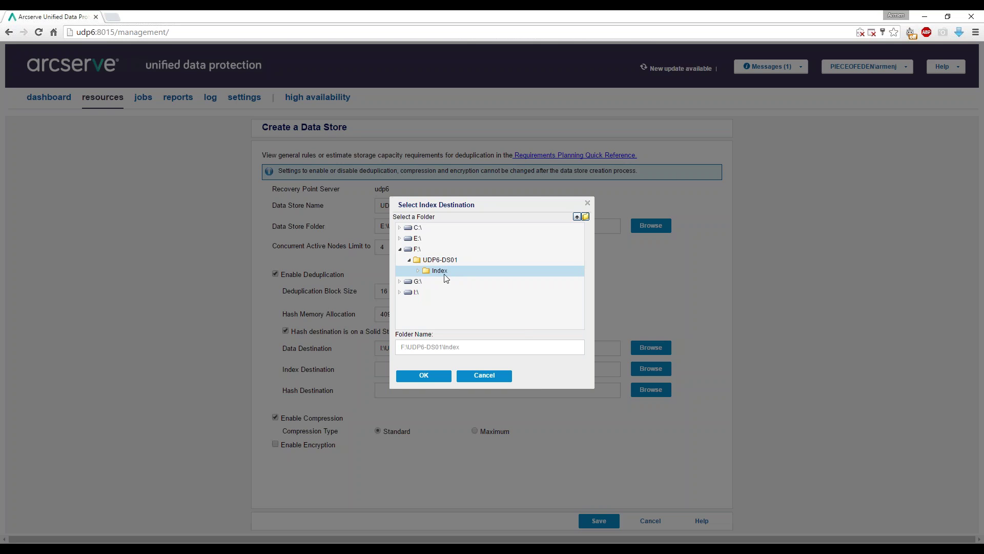
click(424, 377)
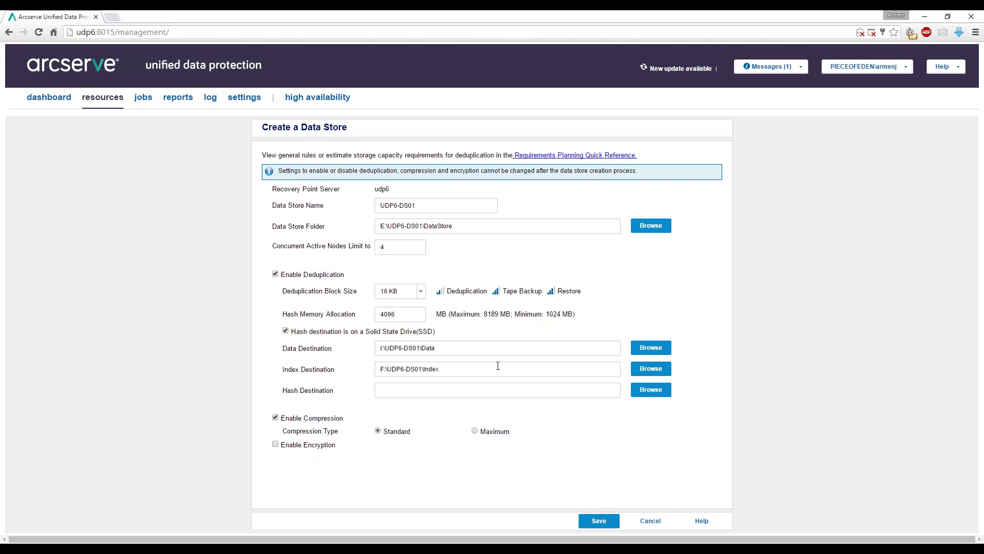
Browse to G:\UDP6-DS01\Hash and confirm it as the hash destination folder.
click(661, 390)
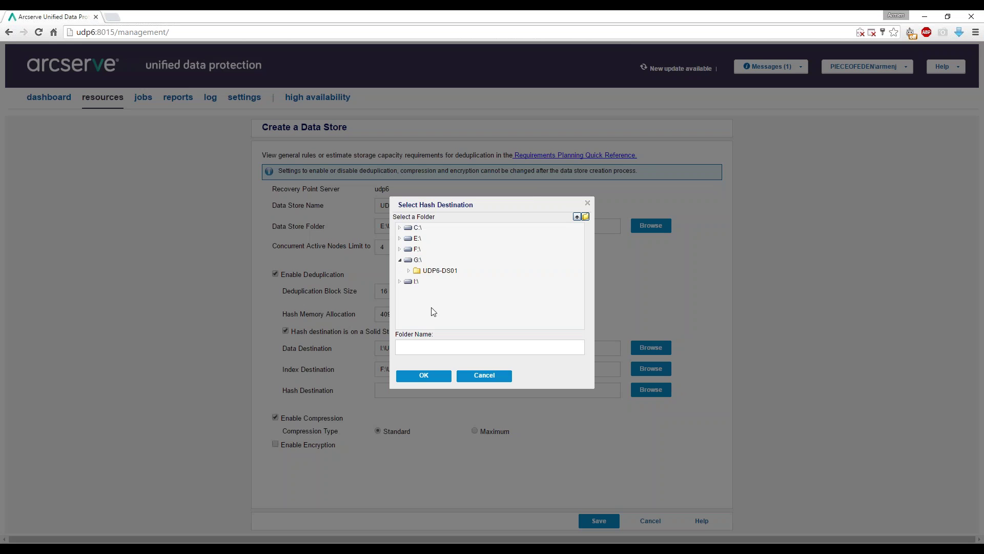
click(409, 271)
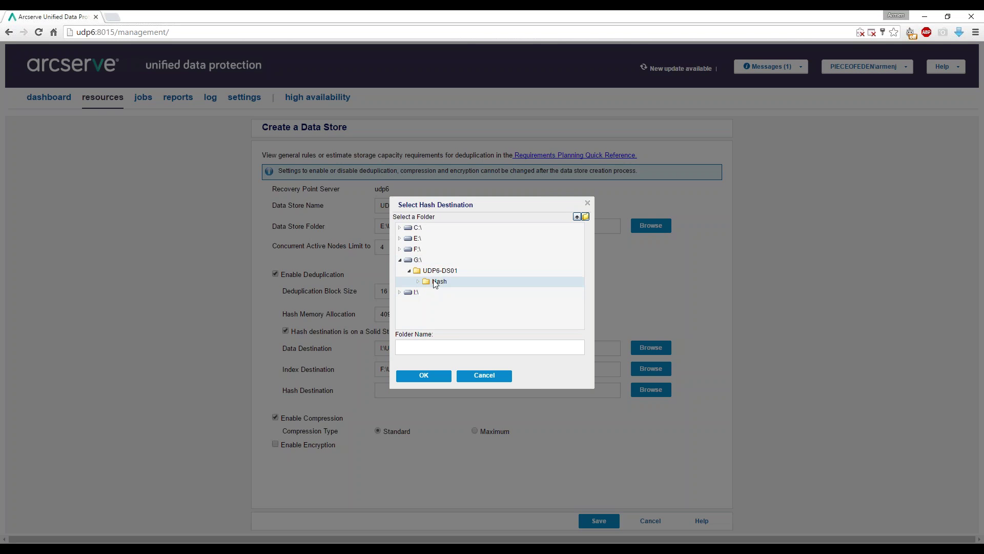
click(439, 282)
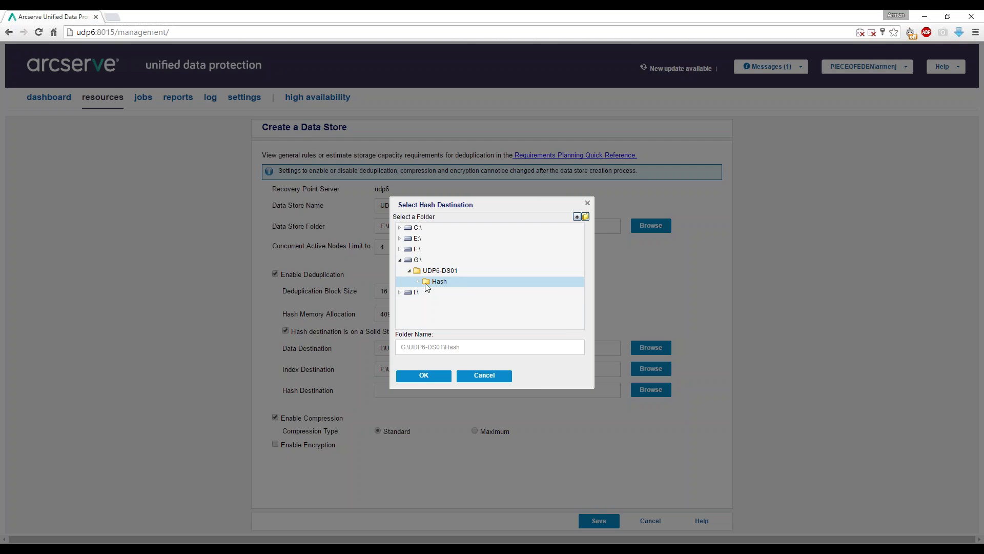
click(429, 377)
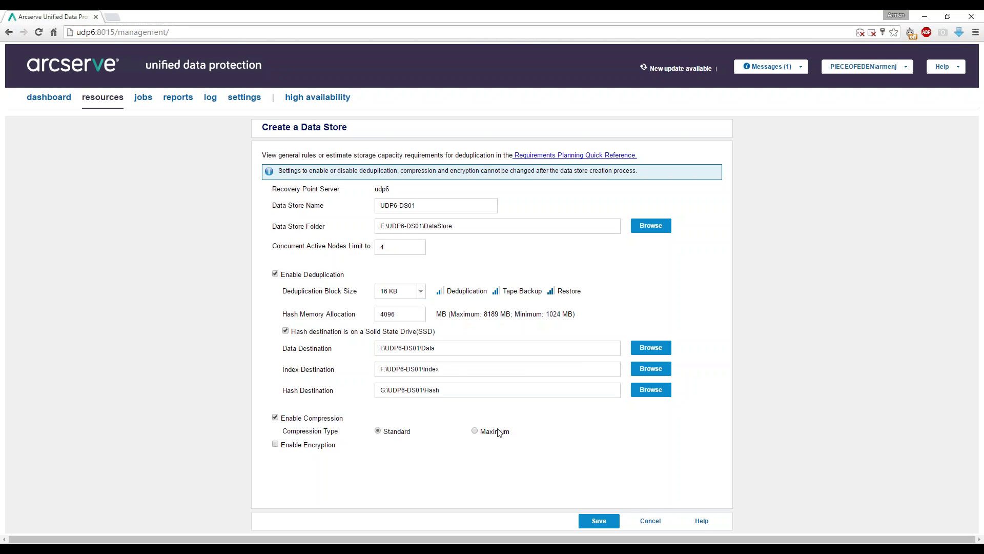
click(276, 444)
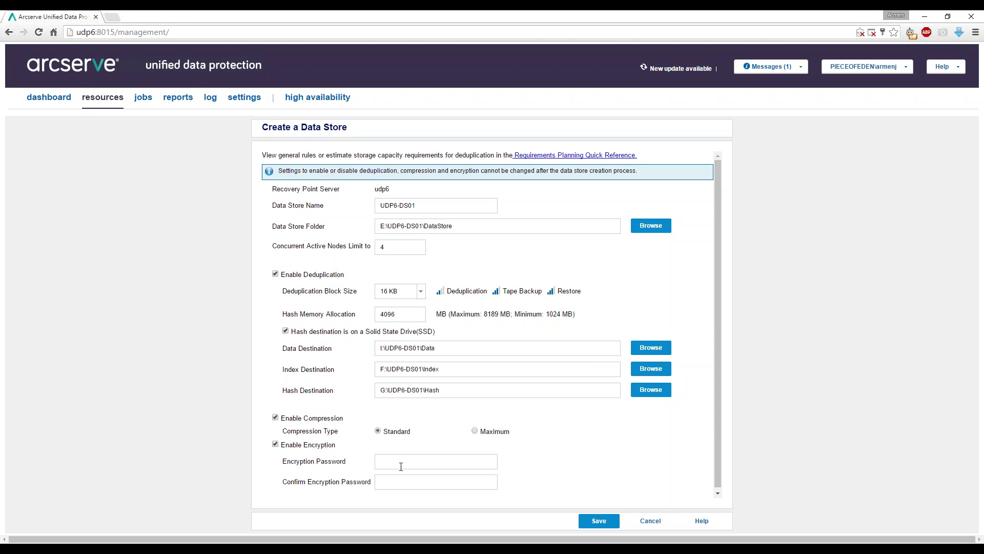
click(275, 444)
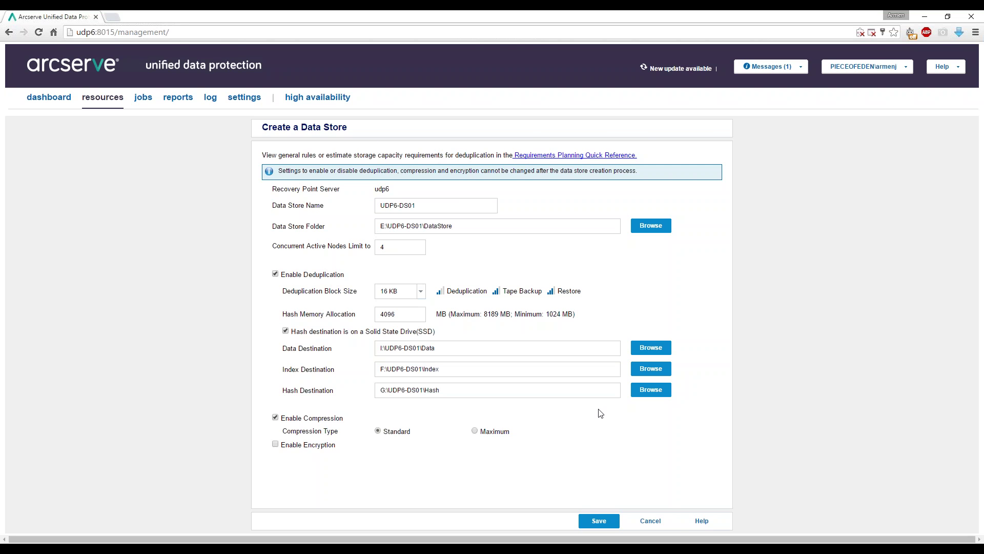
Save the new UDP6-DS01 data store on the udp6 recovery point server.
click(598, 521)
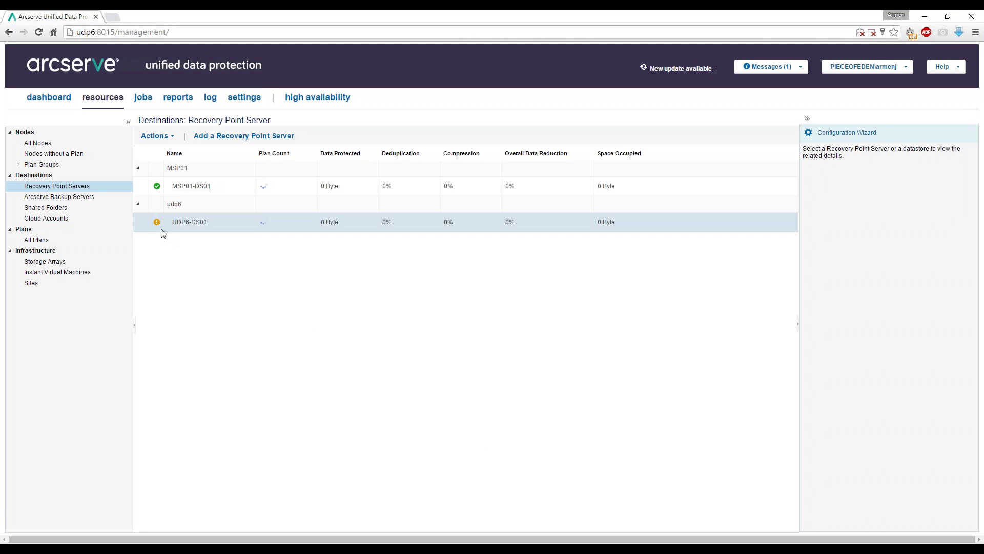
mouse_move(157, 228)
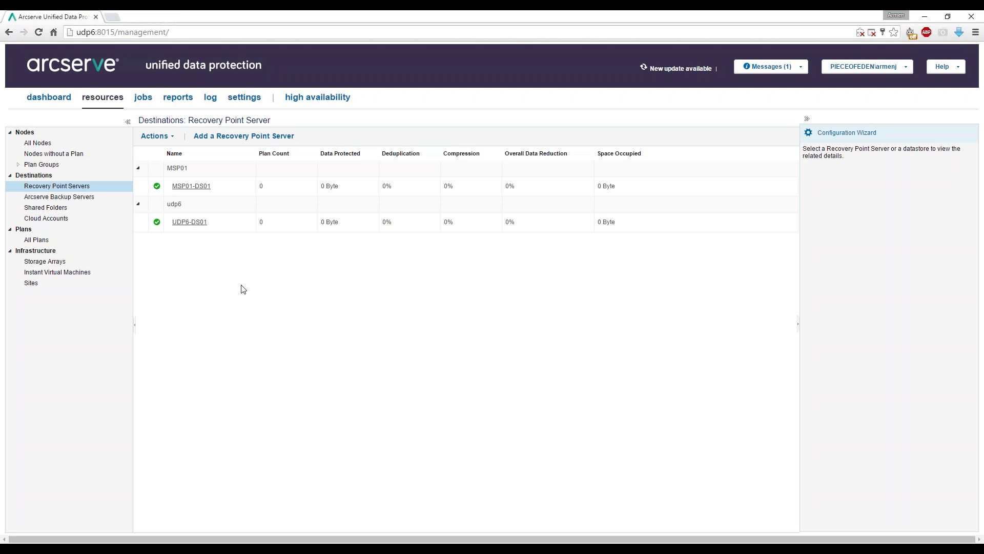
Start an RPS Jumpstart into UDP6-DS01 and expand the Migrate Recovery Points source options.
right_click(226, 224)
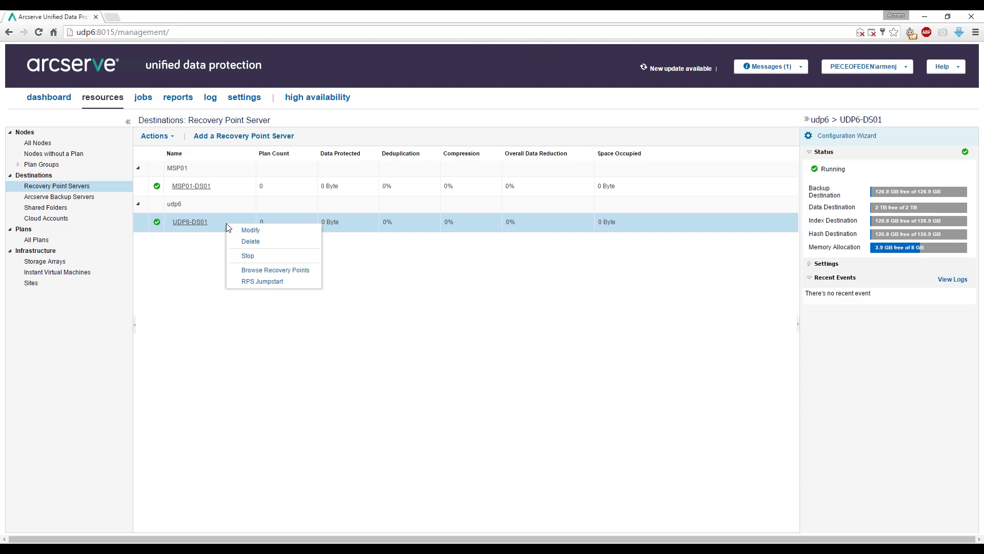
click(297, 285)
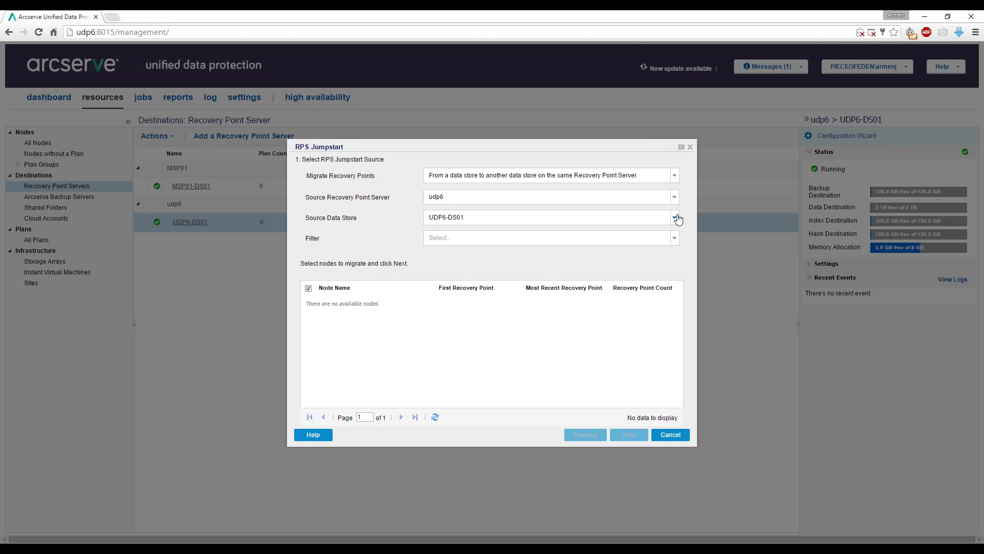
click(675, 176)
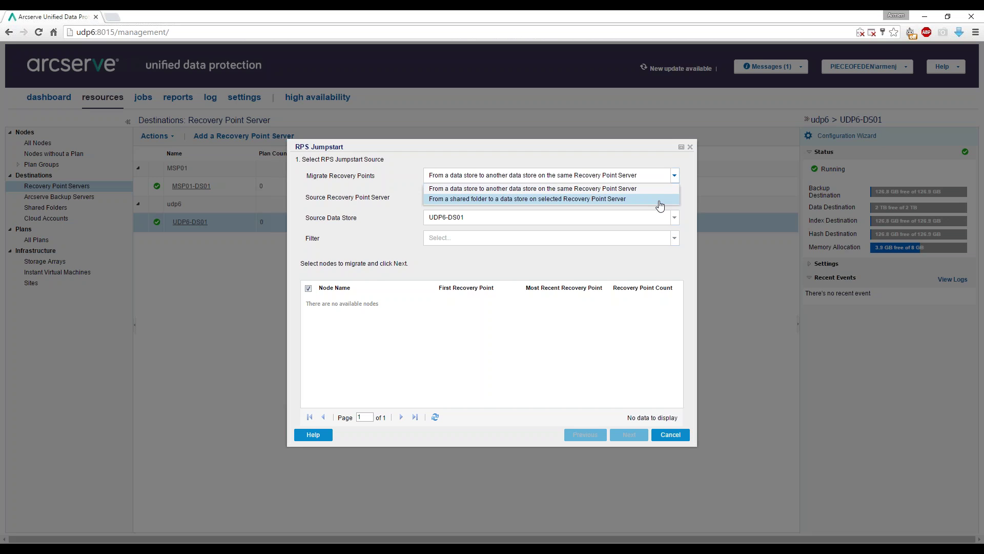
Choose to migrate from the shared folder \\nas01\usbdisk1 and connect to it.
click(660, 204)
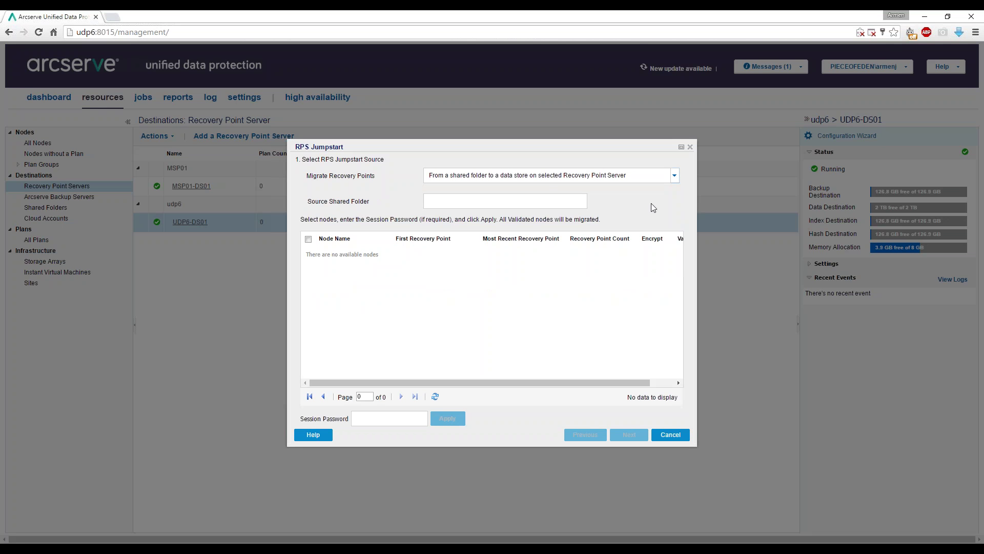
click(526, 202)
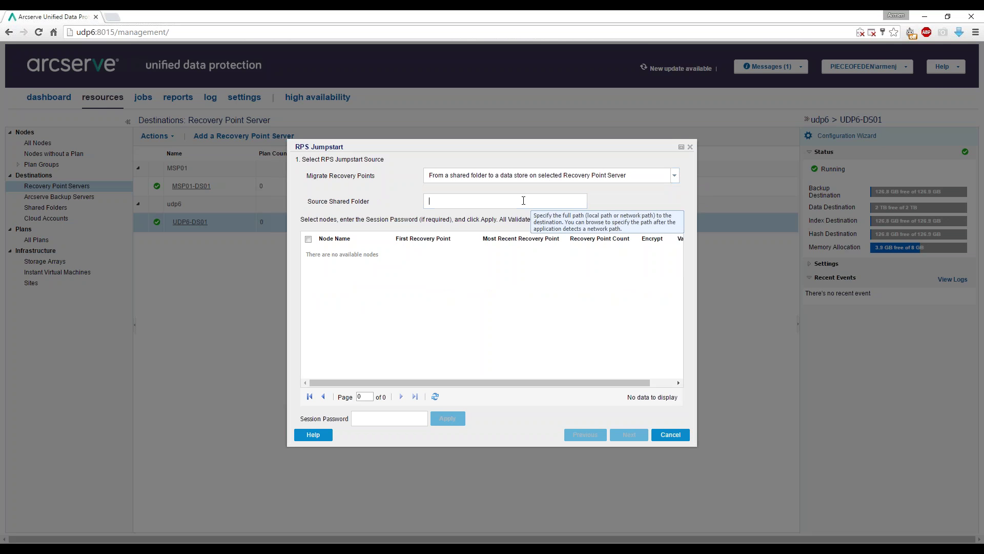
text(\\nas)
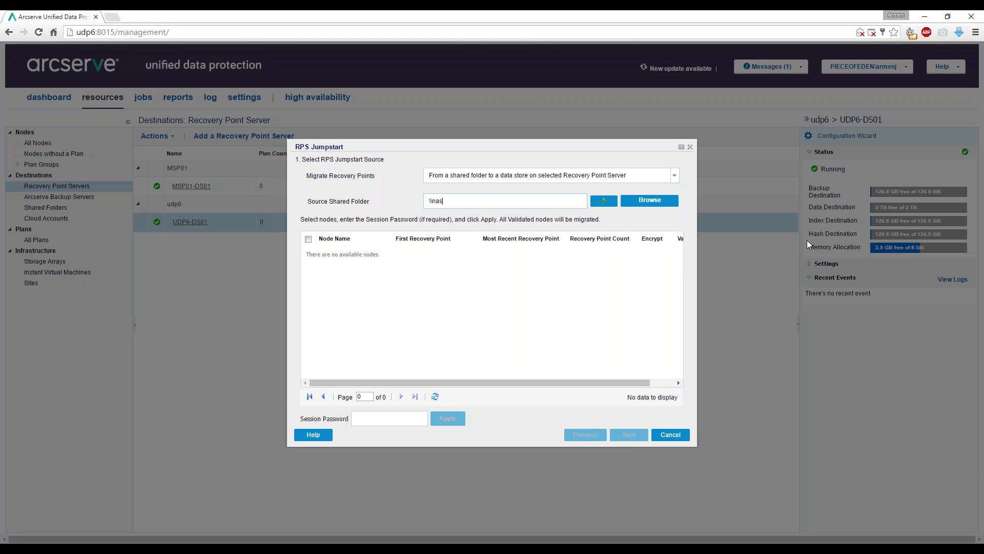
text(01\usbdisk1)
click(603, 201)
Set the username domain to NAS01, confirm the credentials, and browse the share's folders.
double_click(496, 278)
text(NAS01\armenj)
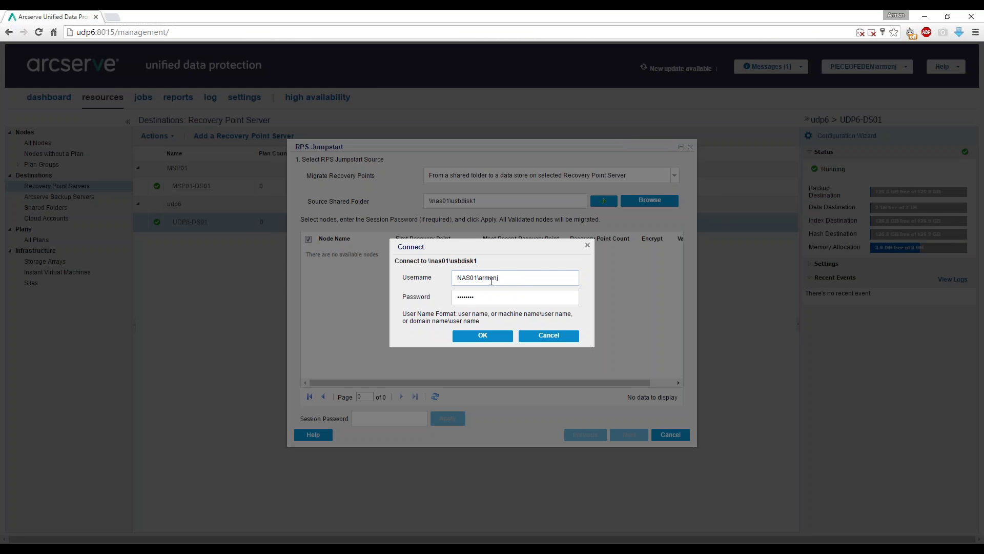
click(482, 336)
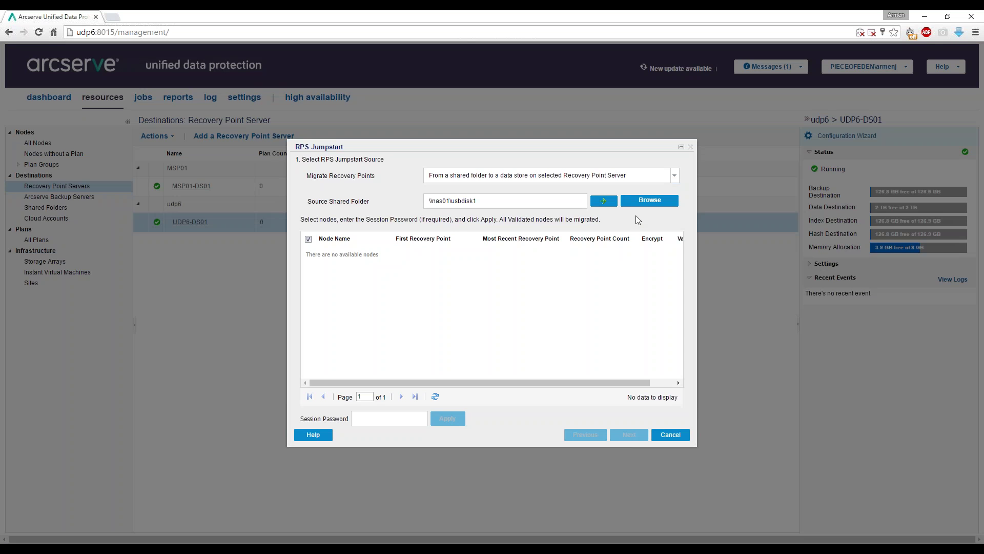
click(672, 199)
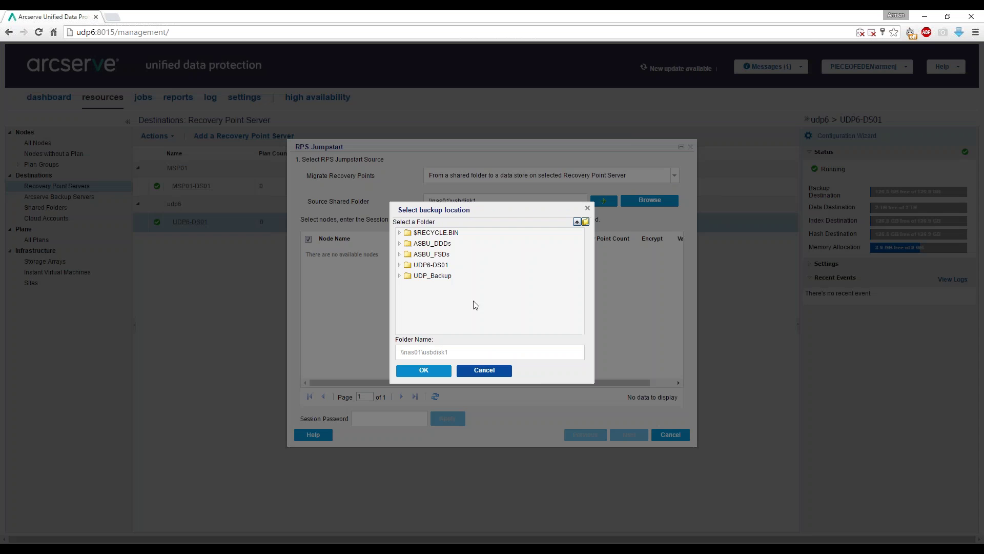
Use \\nas01\usbdisk1\UDP_Backup as the source folder and check node Demo03 for migration.
click(433, 277)
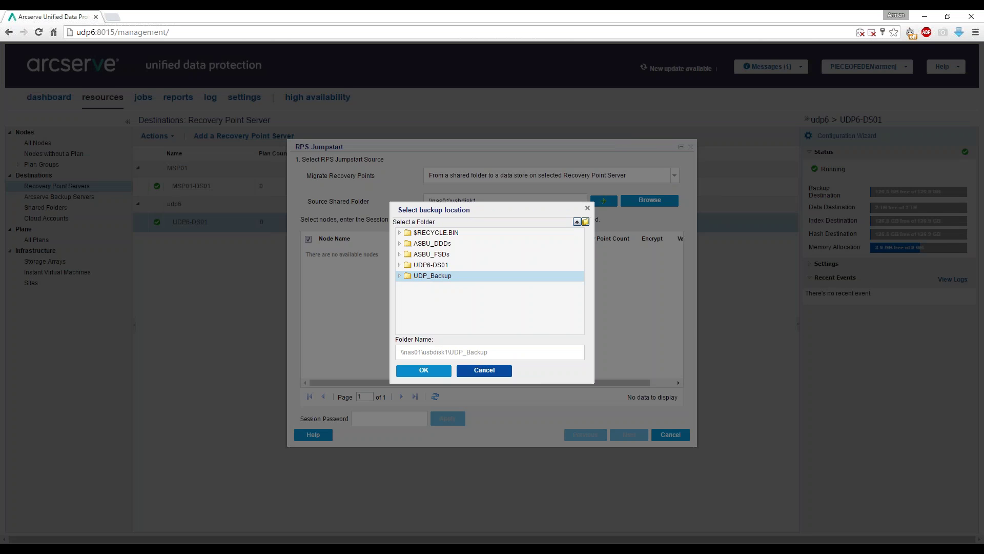
click(423, 371)
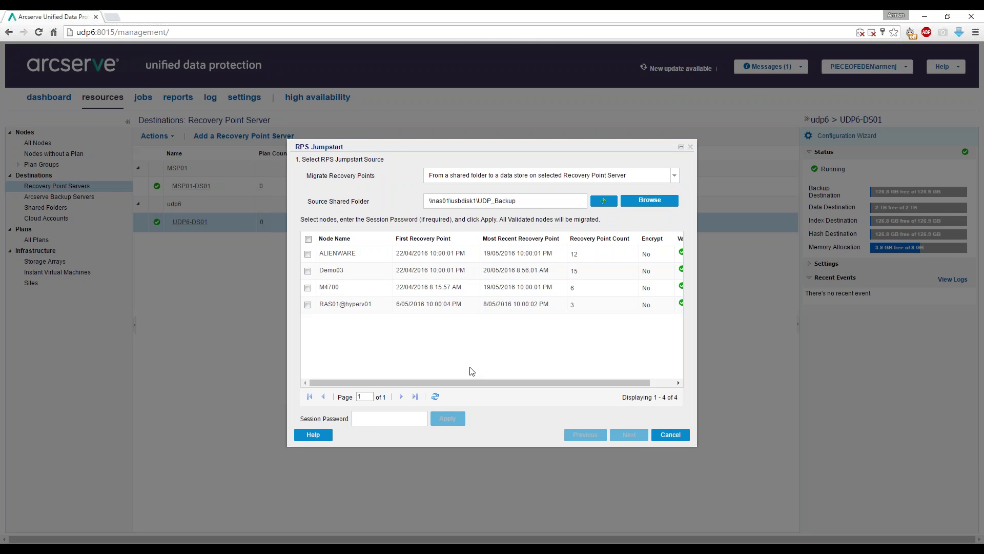
click(308, 271)
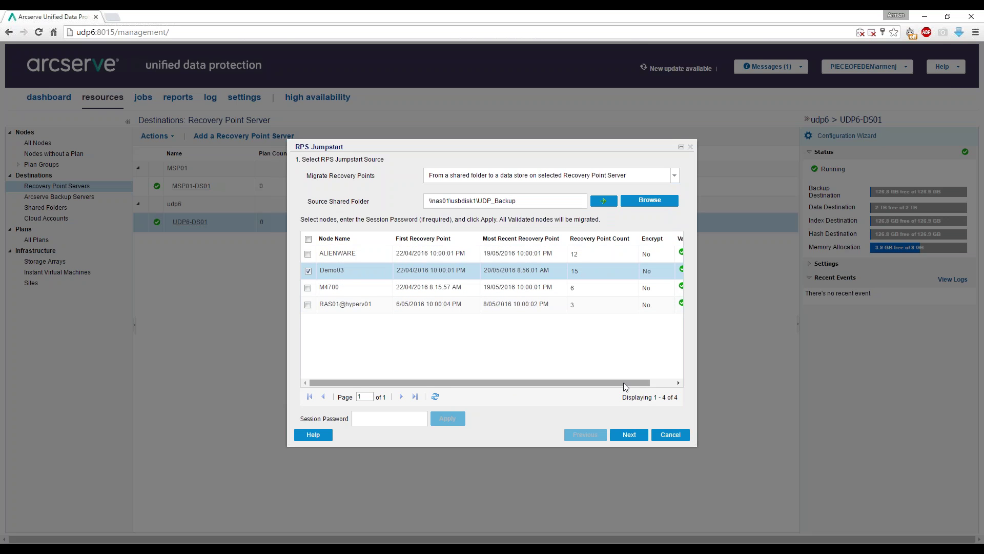
drag(623, 382, 569, 382)
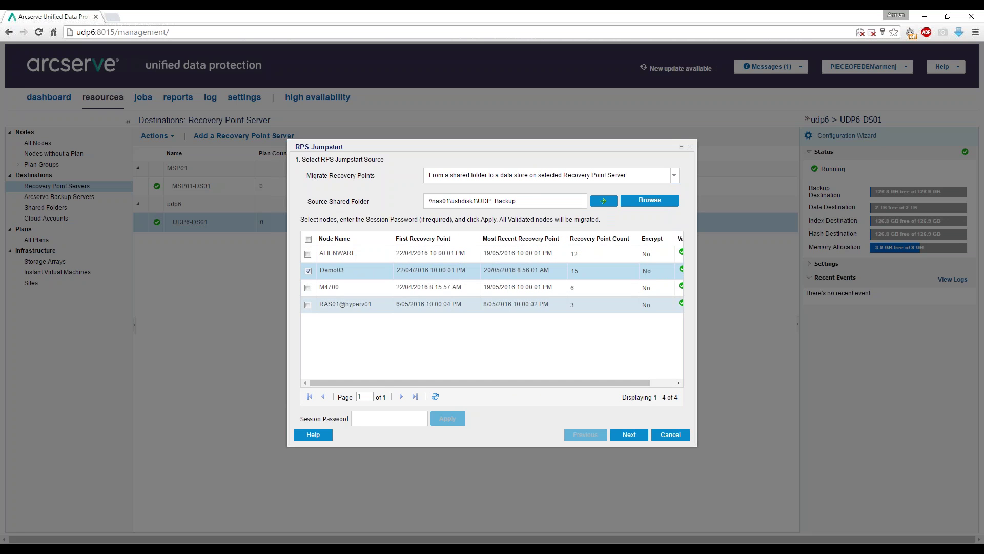
Set the Jumpstart target to data store UDP6-DS01 on udp6, leaving password protection off.
click(629, 434)
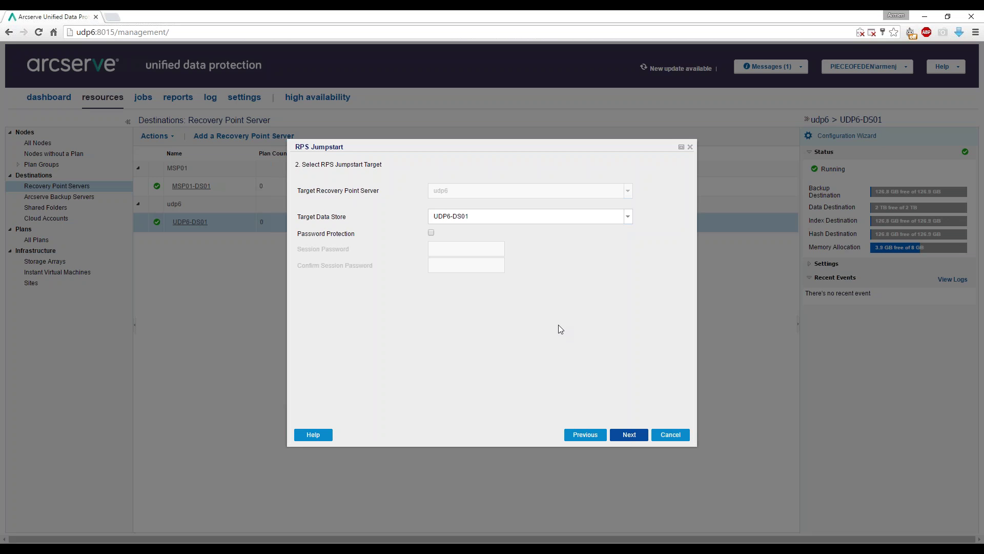
mouse_move(459, 217)
click(628, 218)
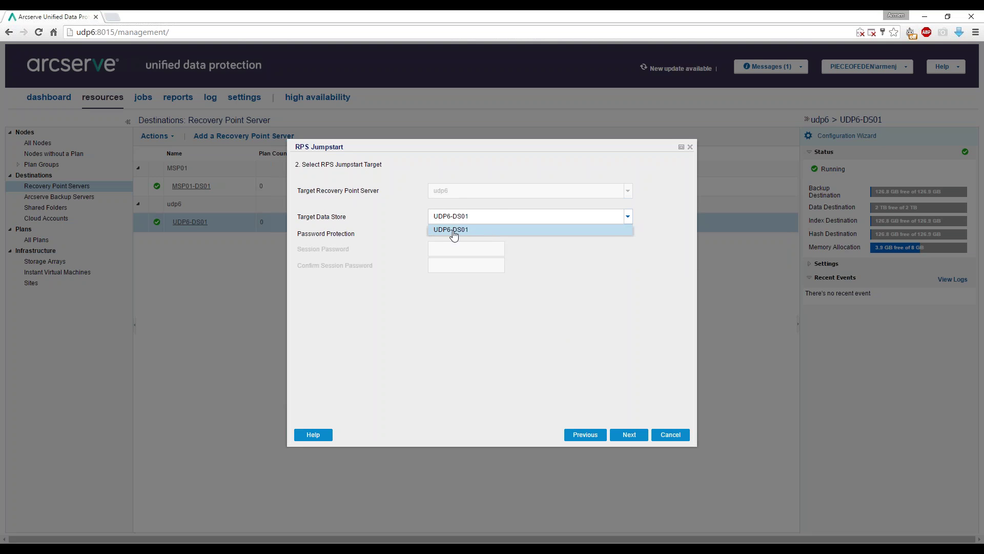
click(499, 230)
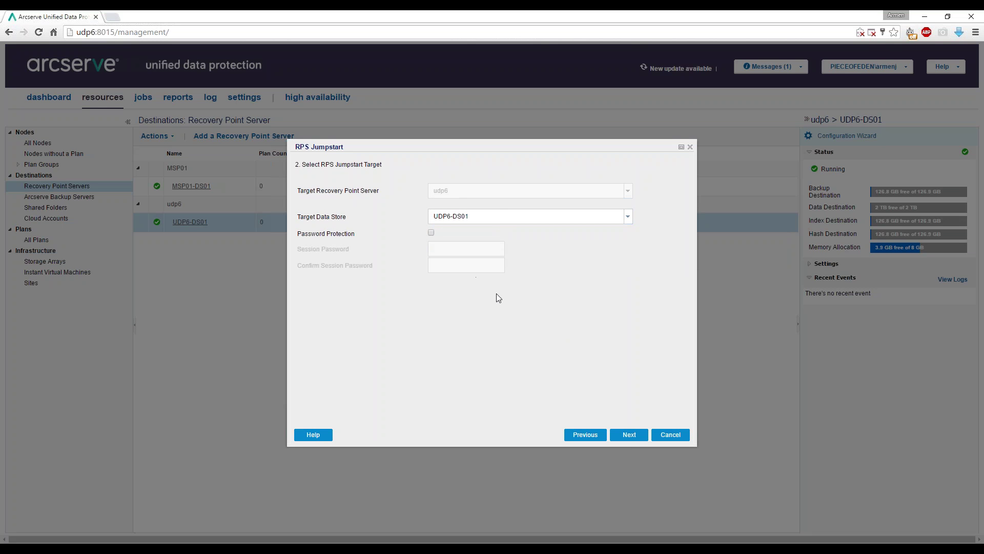
click(430, 233)
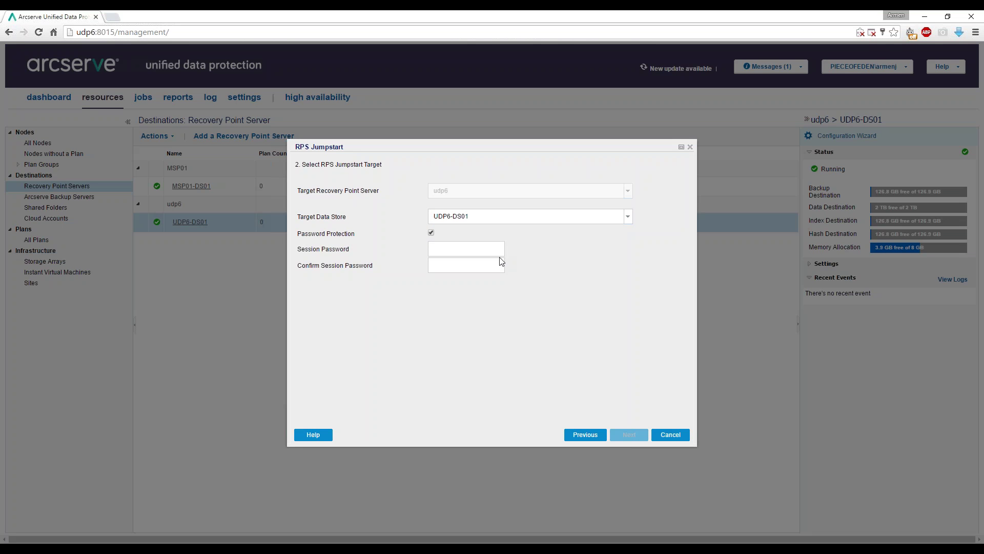
click(431, 232)
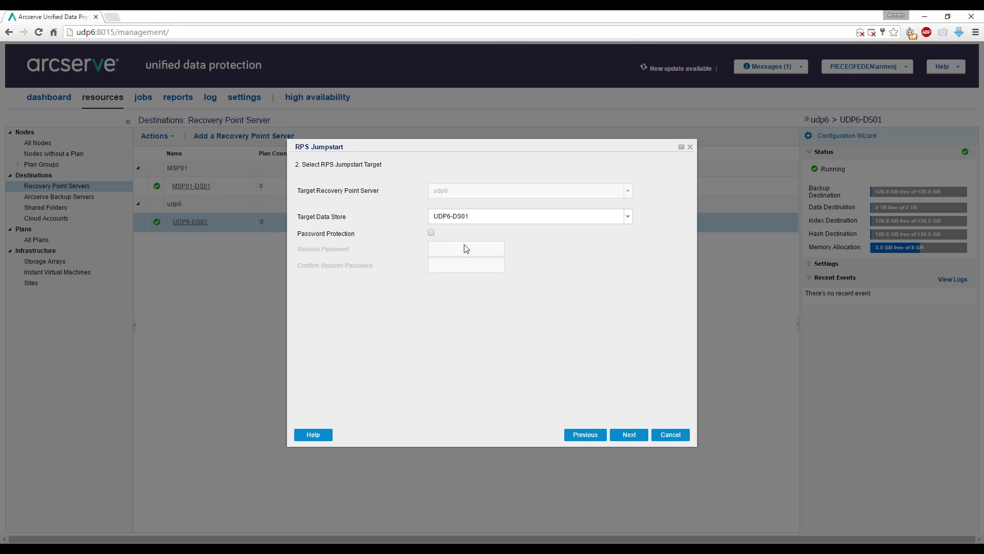
click(432, 233)
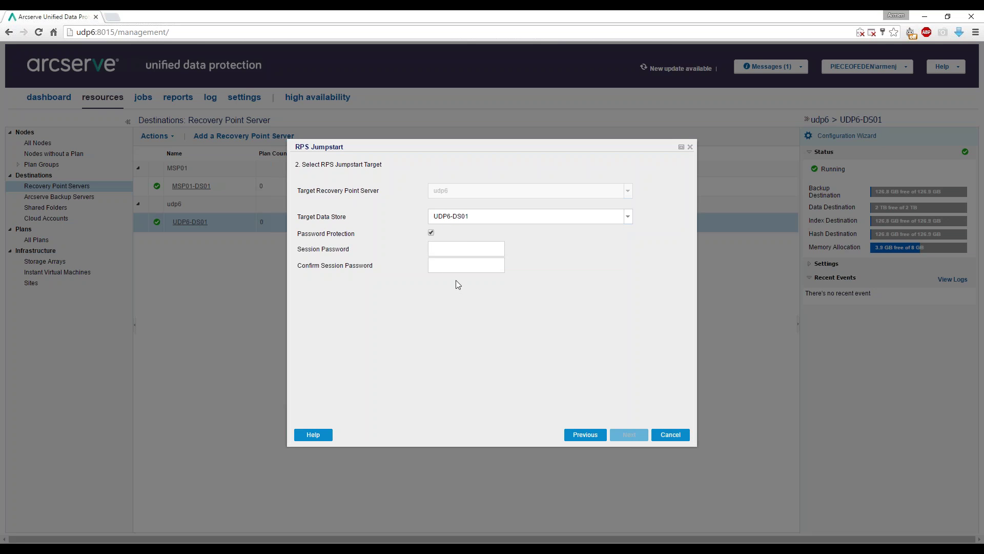
click(431, 232)
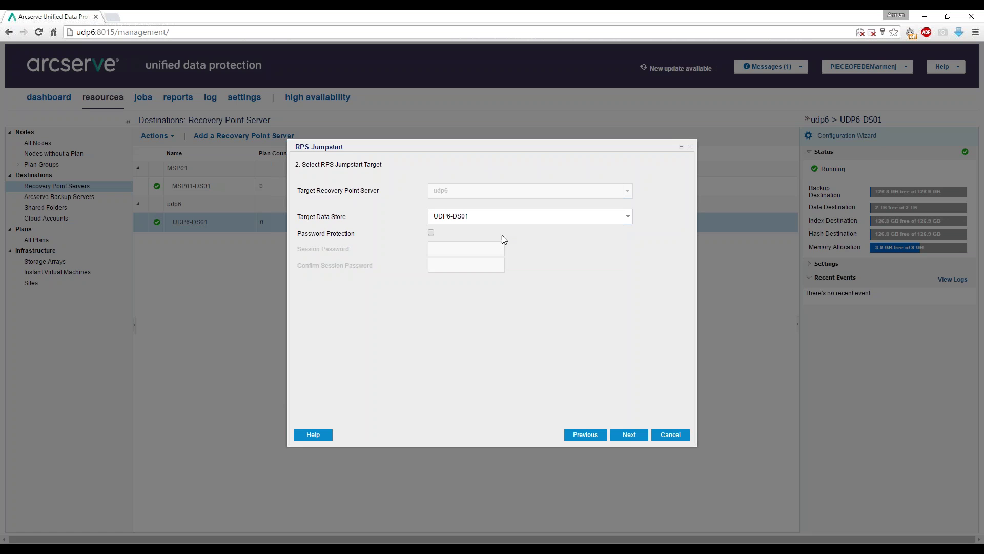
Review the confirmation for migrating Demo03 to UDP6-DS01 and finish the Jumpstart.
click(627, 435)
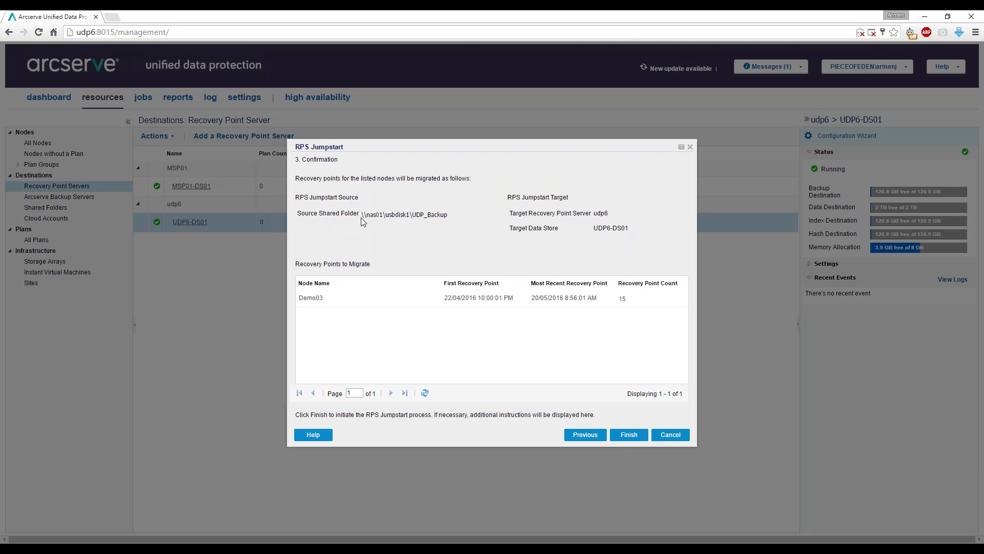
drag(361, 216, 447, 215)
drag(590, 229, 631, 229)
click(338, 302)
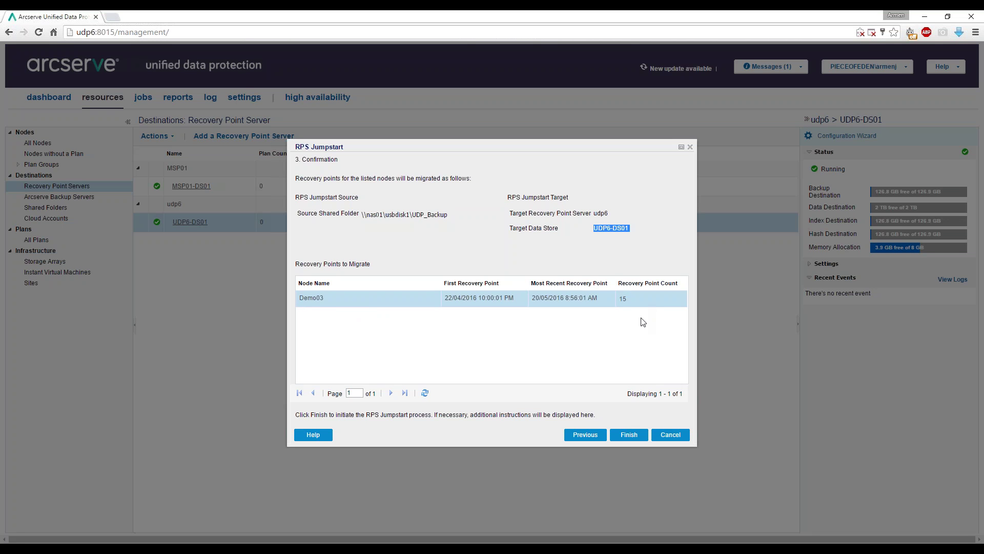
click(640, 430)
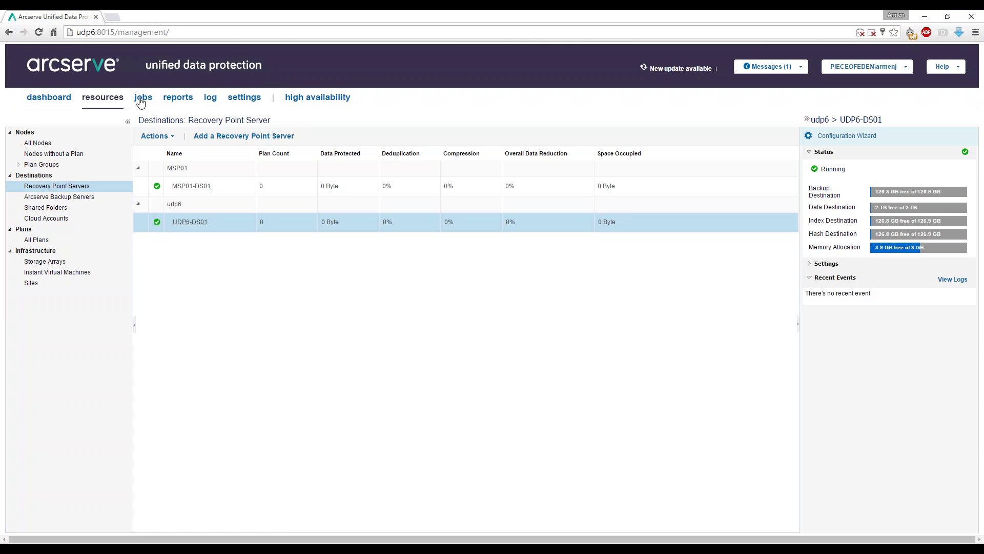
click(141, 100)
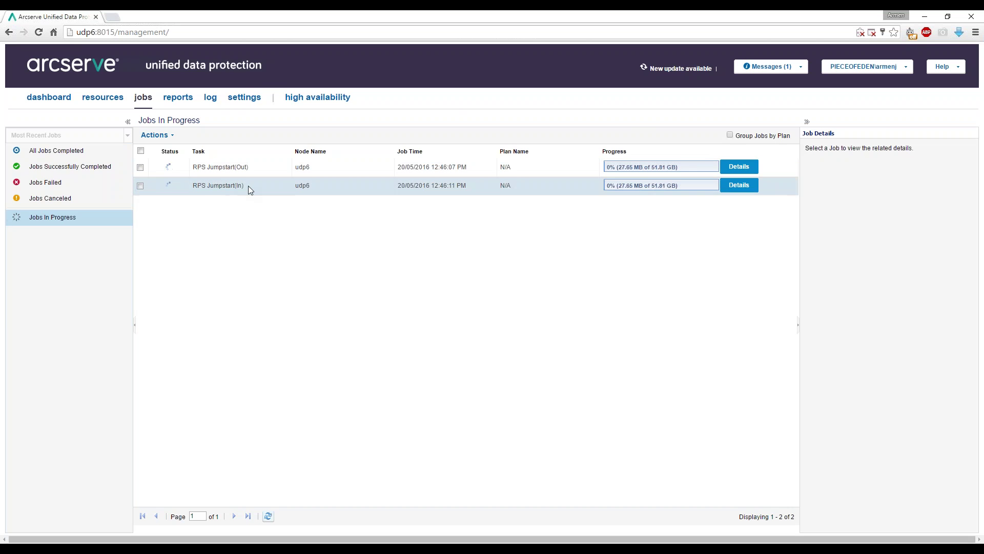
click(245, 171)
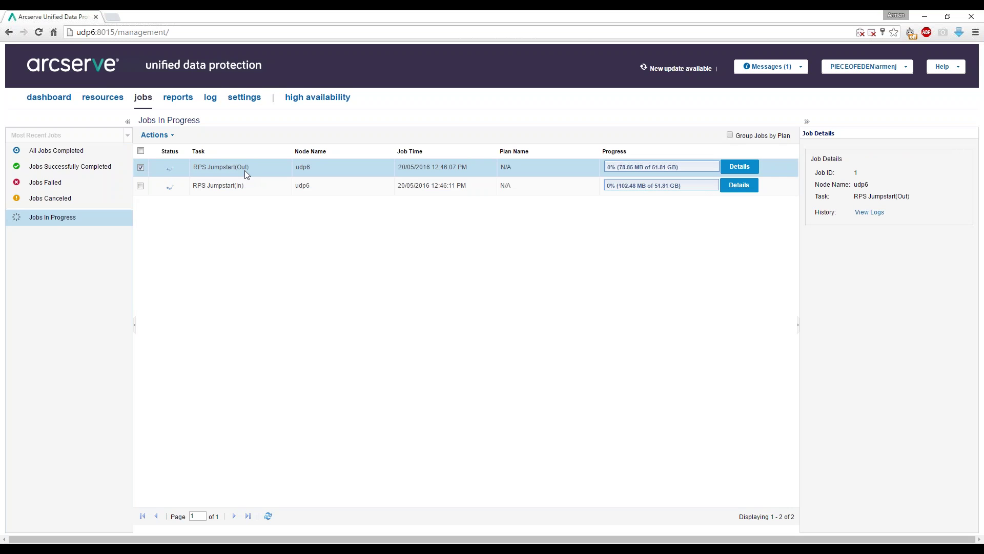
click(241, 186)
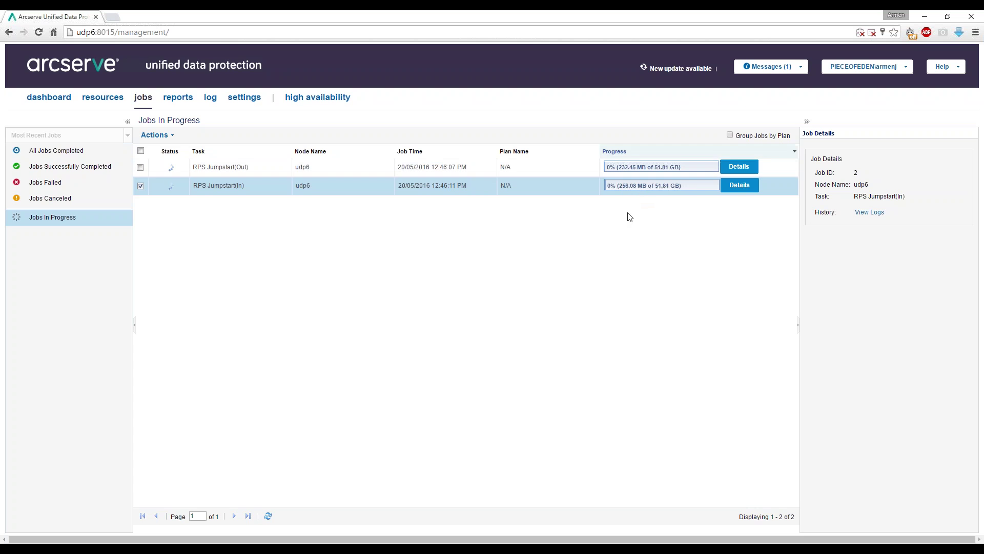
click(143, 190)
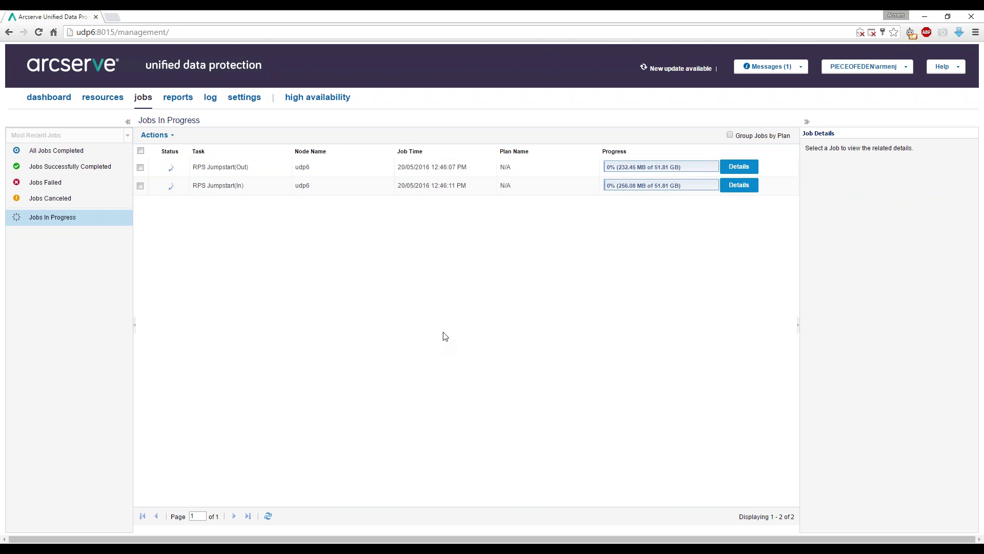
click(100, 104)
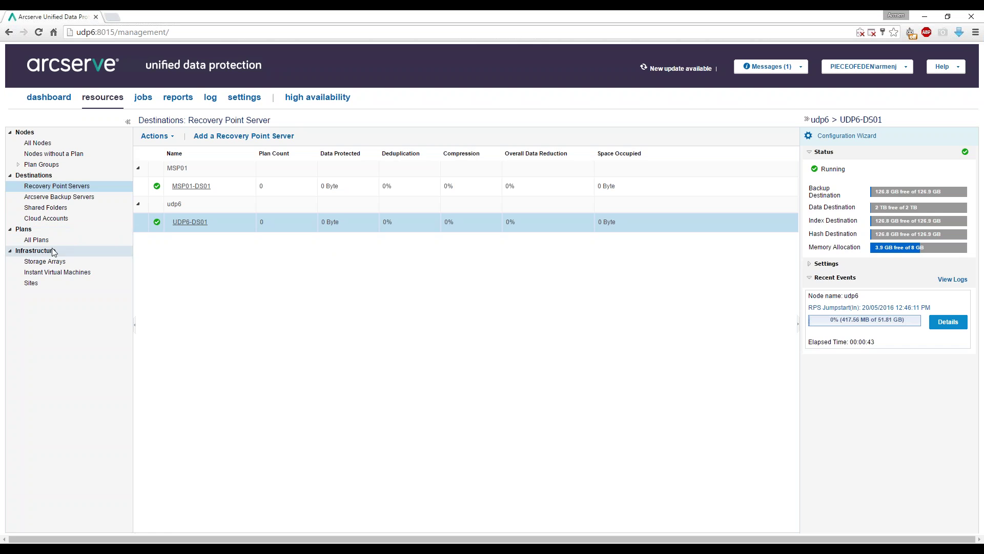
Open Plan 1 from All Plans and view its backup destination, \\nas01\usbdisk1\UDP_Backup.
click(36, 240)
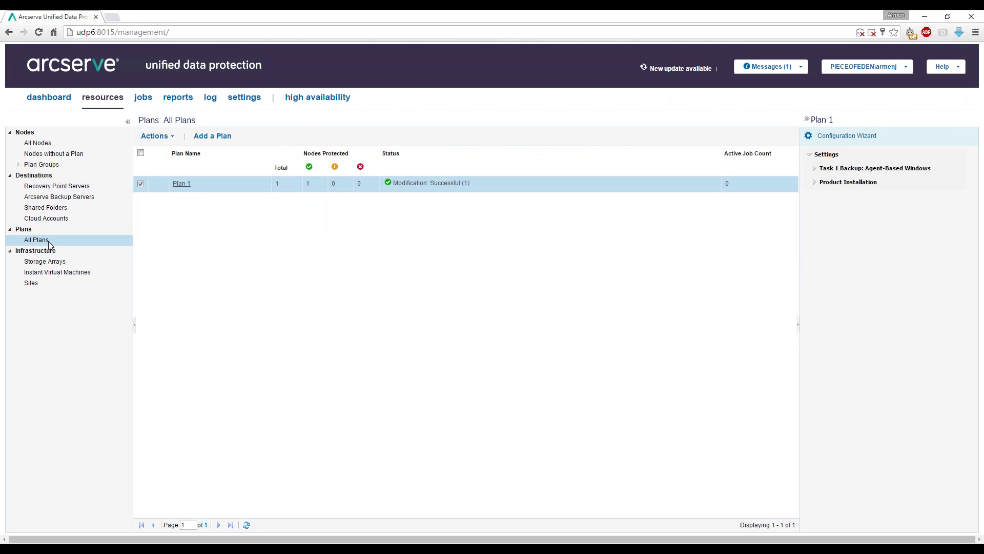
click(183, 187)
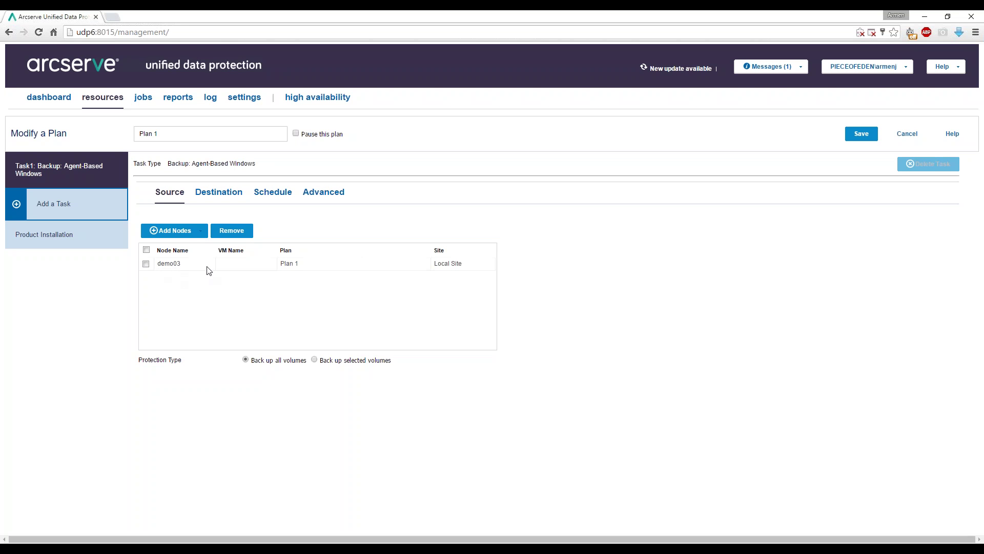
click(217, 199)
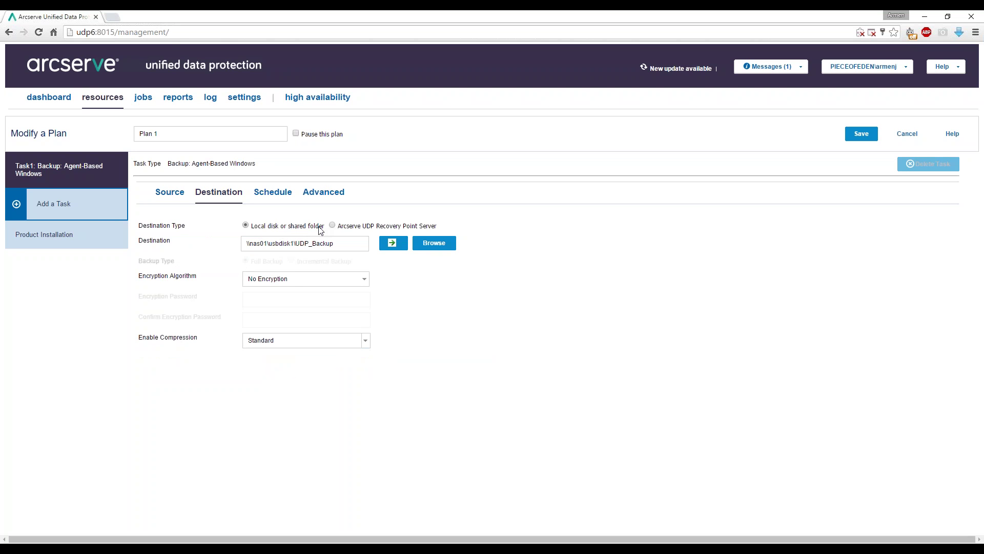
Point Plan 1's backup at Recovery Point Server udp6 (UDP6-DS01) with password protection off.
click(340, 227)
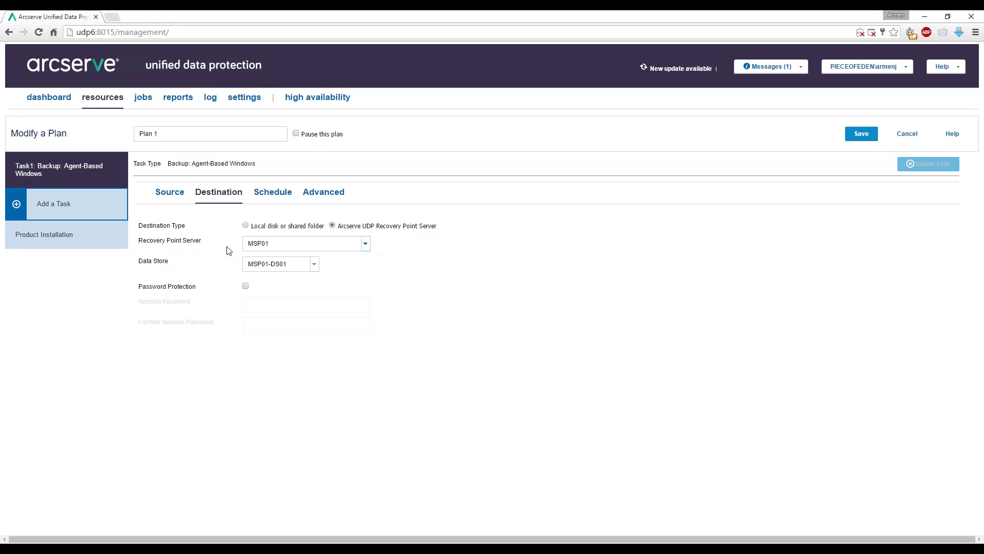
click(365, 244)
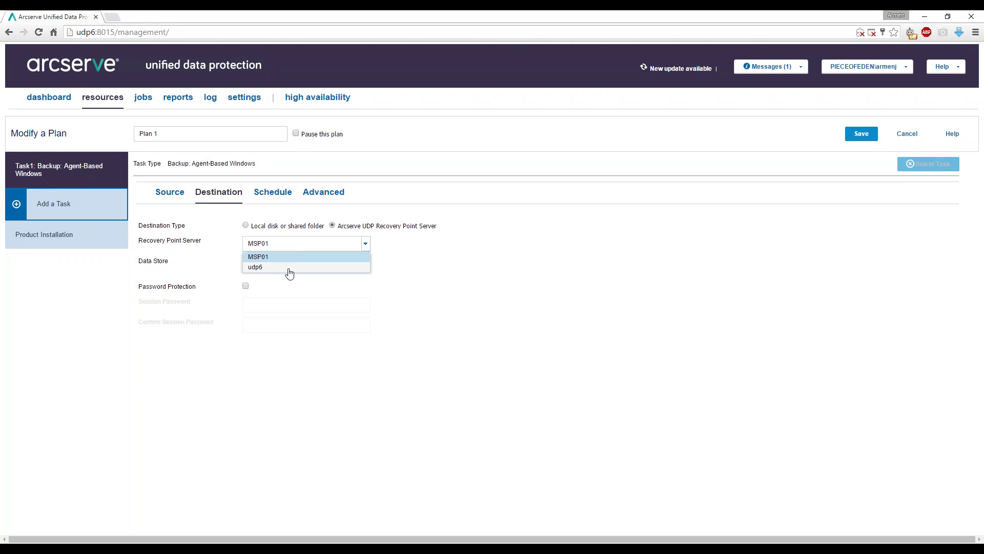
click(255, 267)
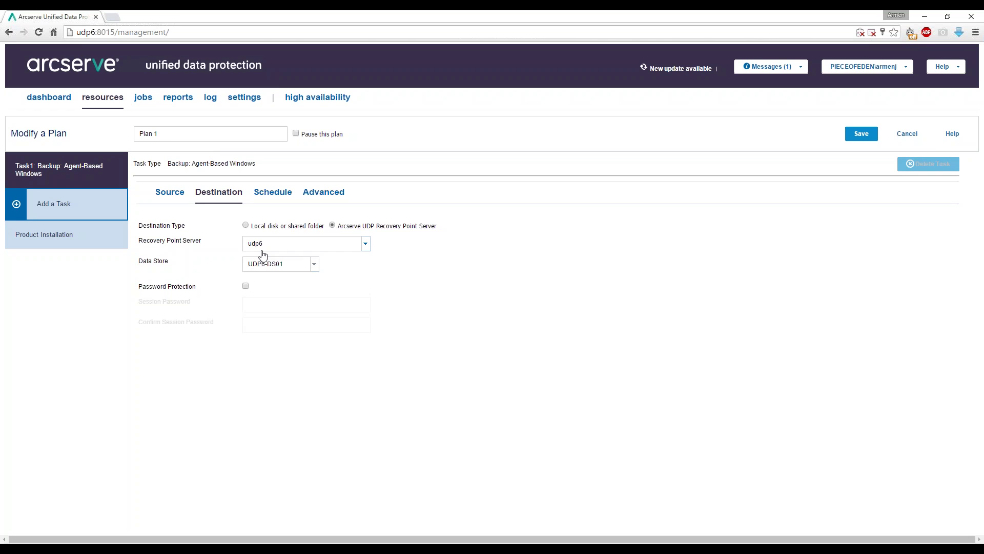
click(245, 286)
click(245, 286)
click(274, 198)
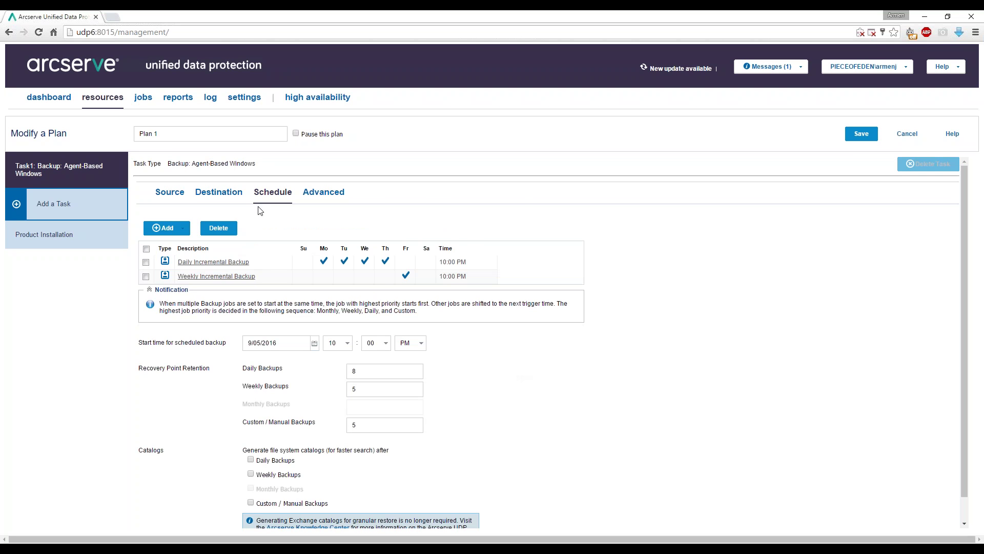
Save Plan 1's changes with the agent set to install immediately.
click(860, 135)
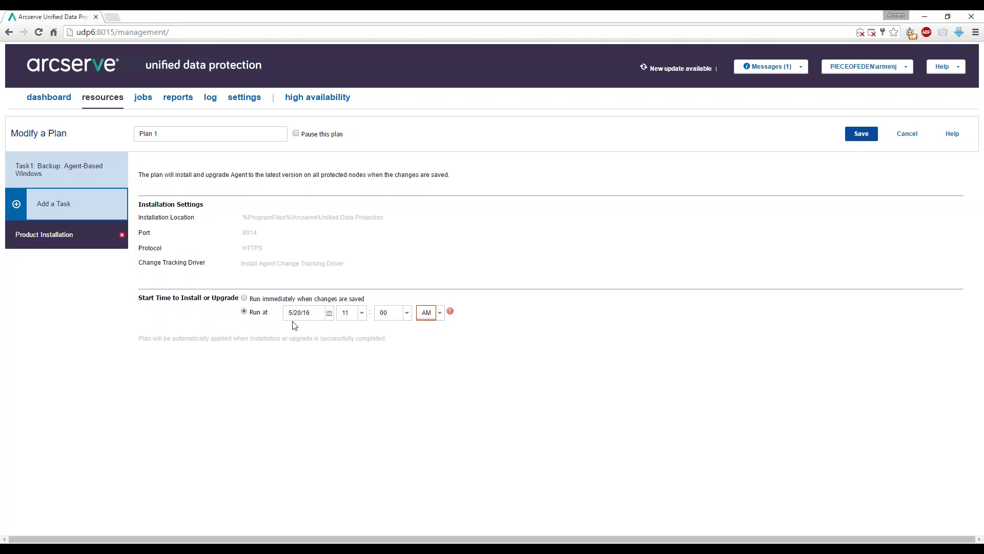
click(244, 298)
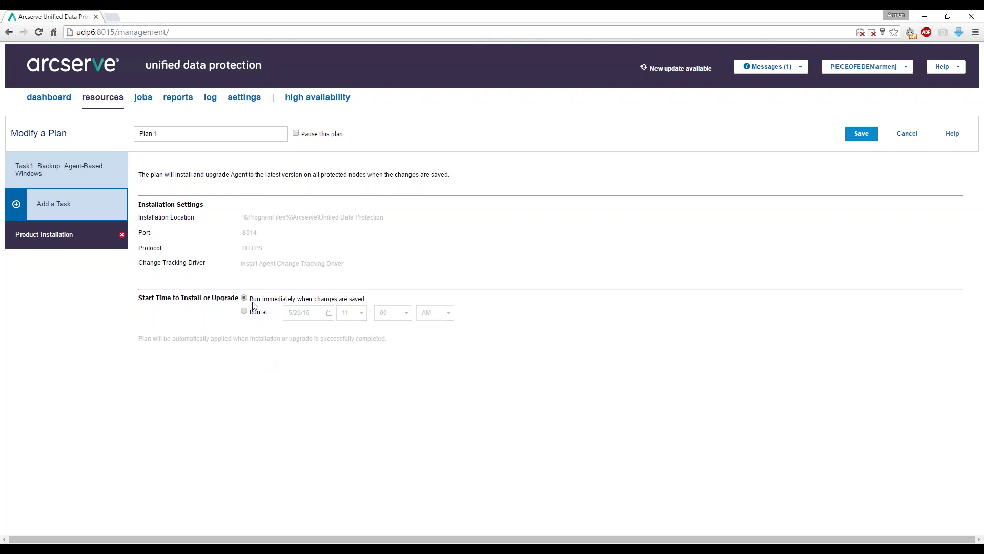
click(860, 134)
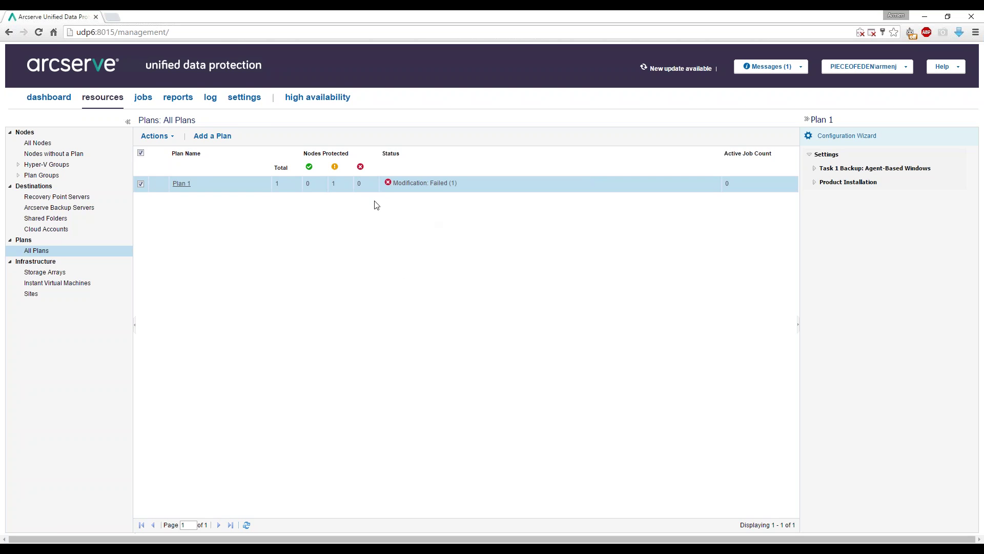
click(58, 142)
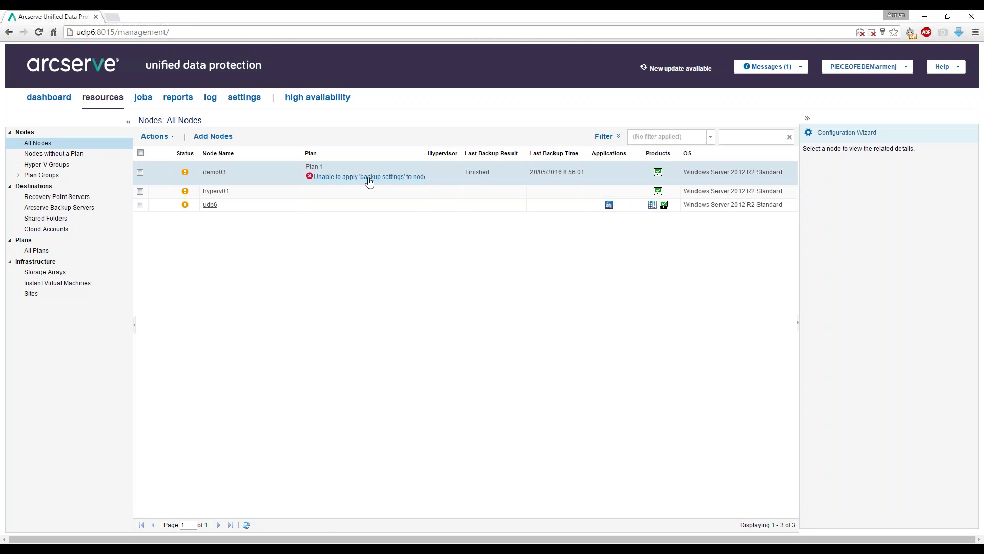
drag(425, 153, 463, 161)
click(52, 251)
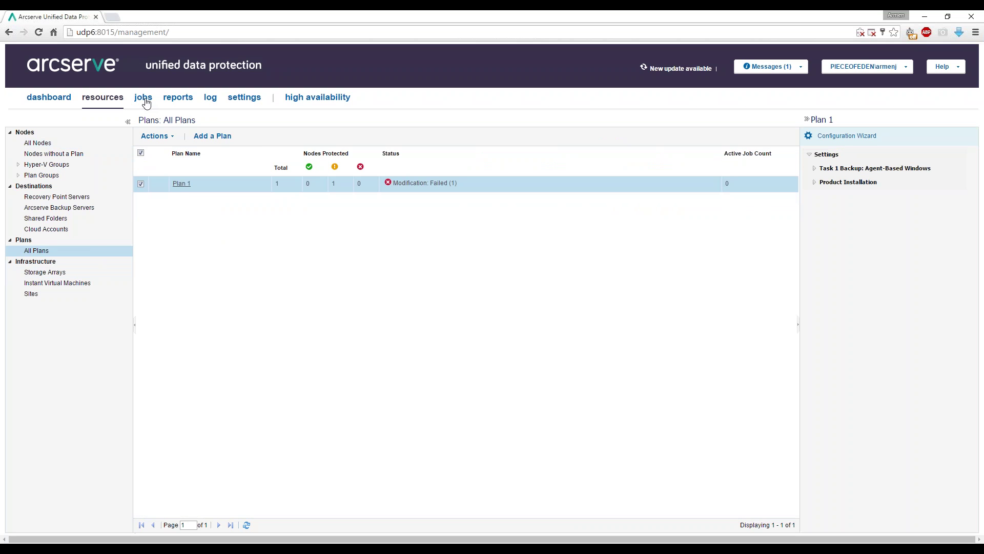
Cancel both the RPS Jumpstart(In) and RPS Jumpstart(Out) jobs in progress.
click(145, 98)
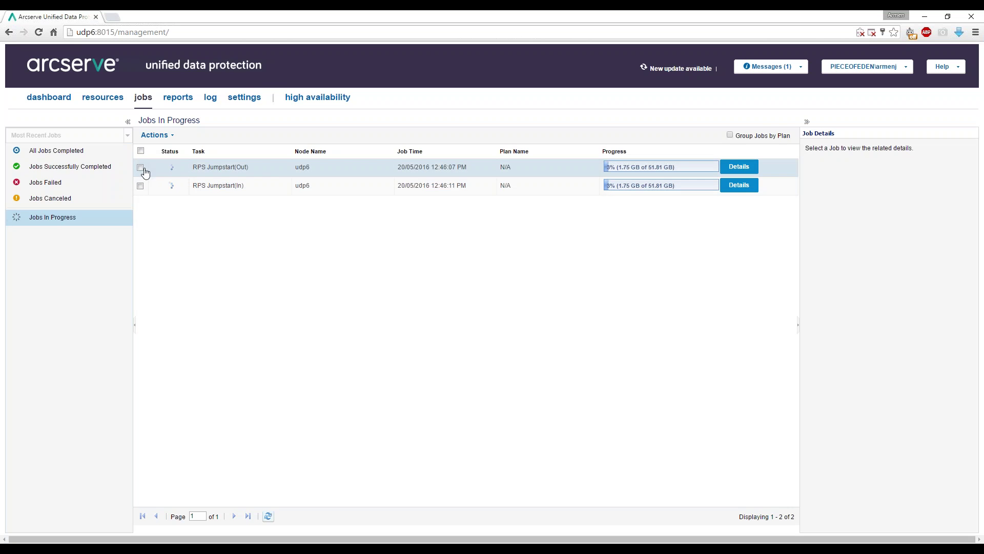
click(205, 179)
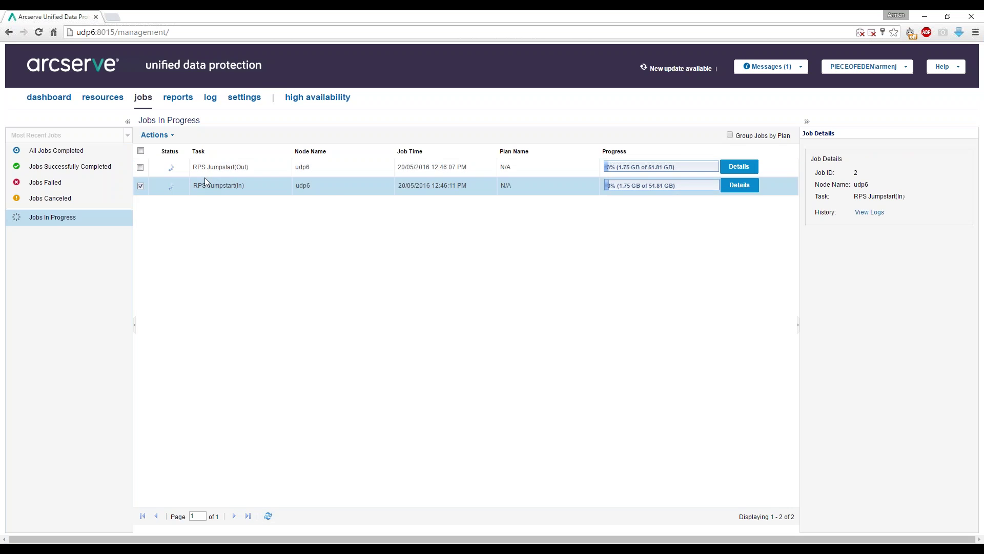
click(726, 188)
click(609, 205)
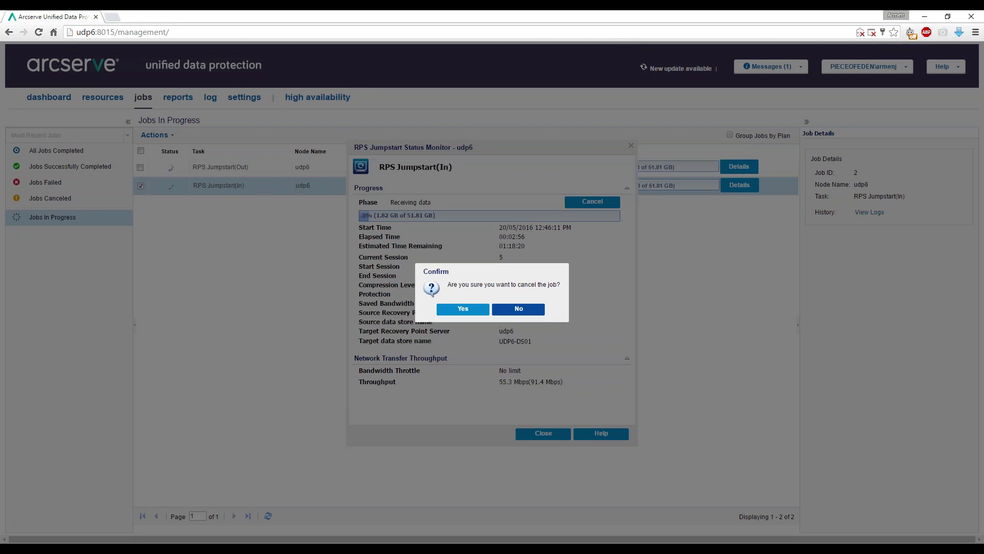
click(463, 308)
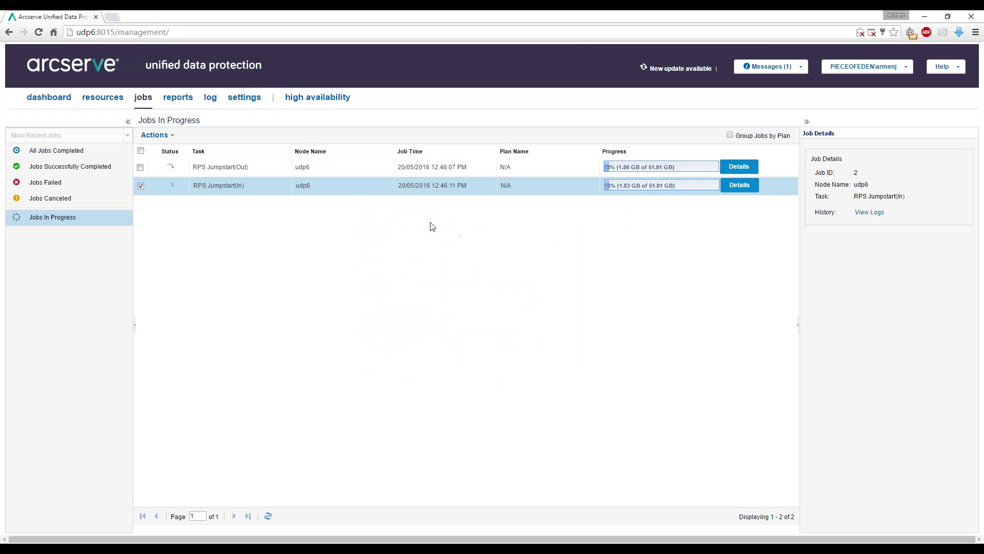
click(343, 168)
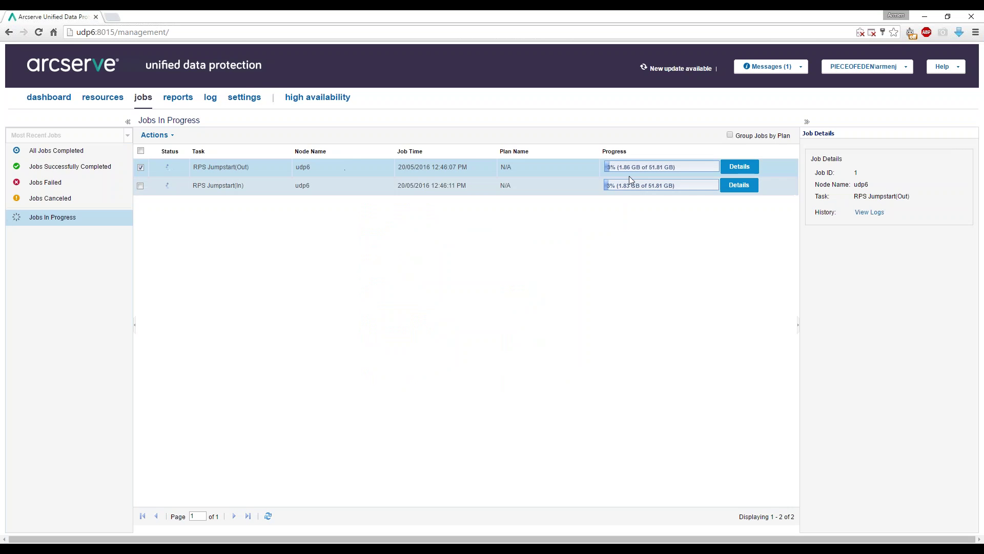
click(746, 169)
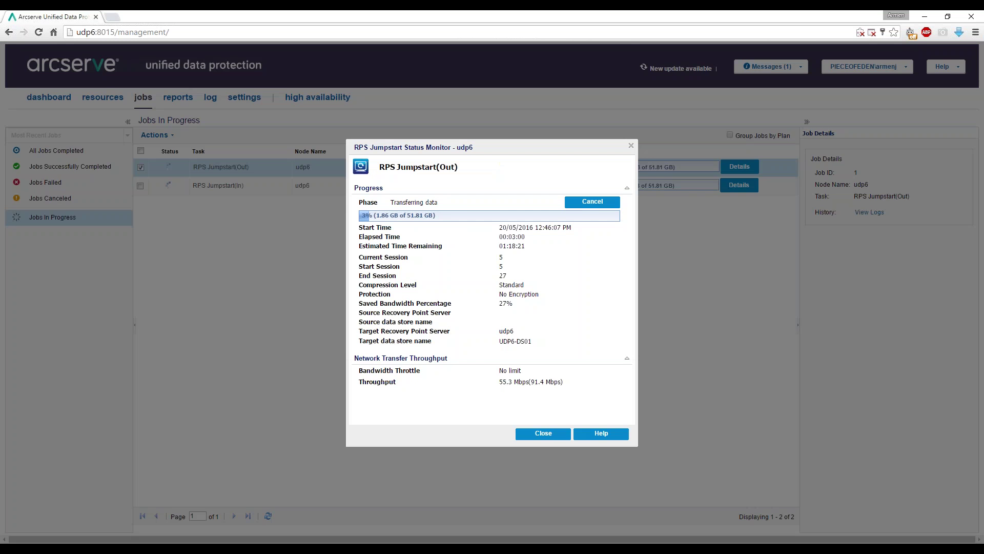
click(579, 202)
click(463, 308)
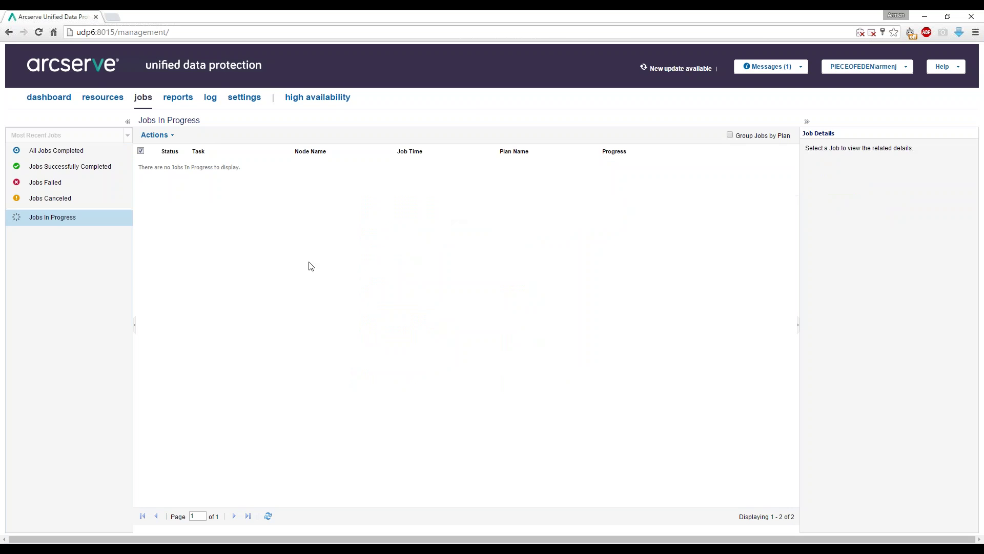
Reopen Plan 1, review its backup destination and Mon–Thu/Friday 10:00 PM schedule, then save it again.
click(103, 102)
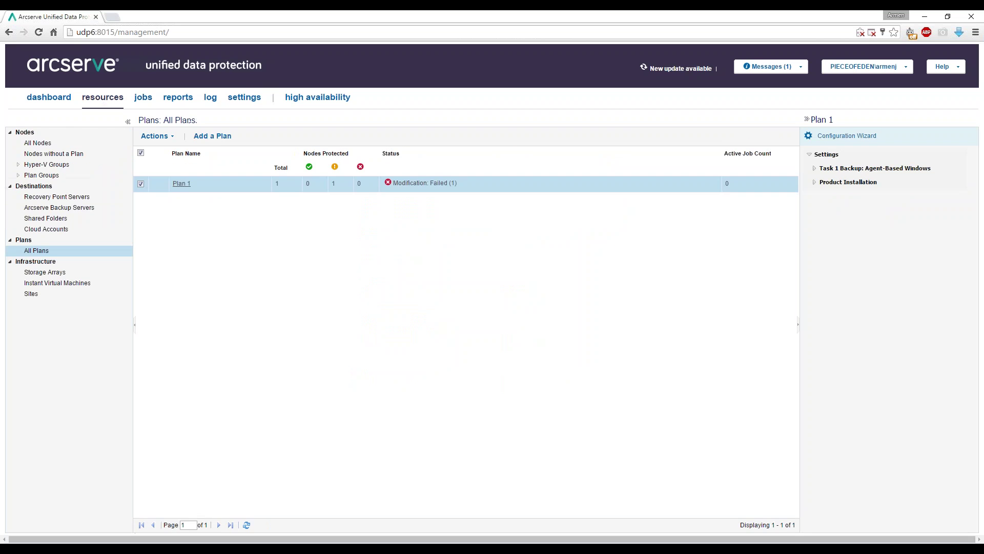
click(181, 184)
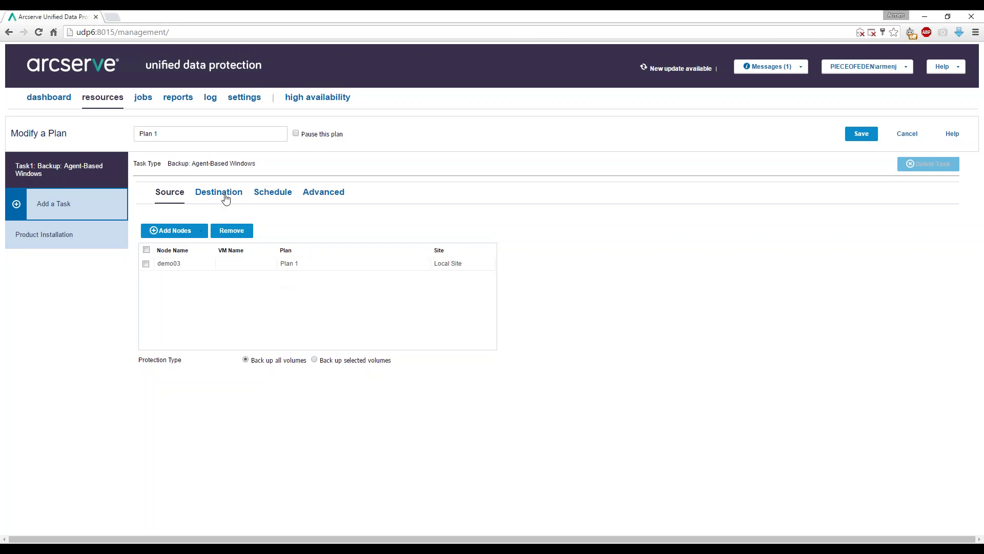
click(221, 191)
click(314, 265)
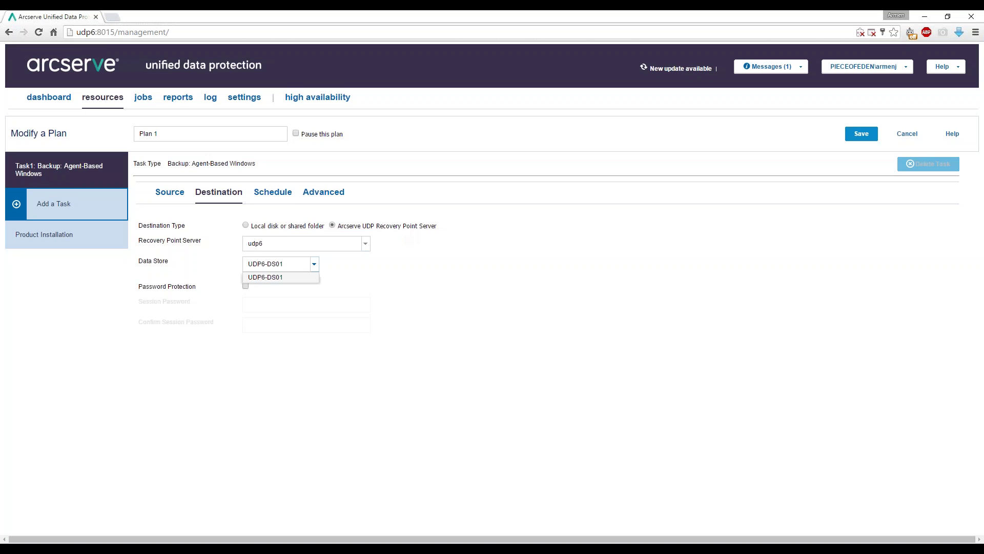
click(310, 267)
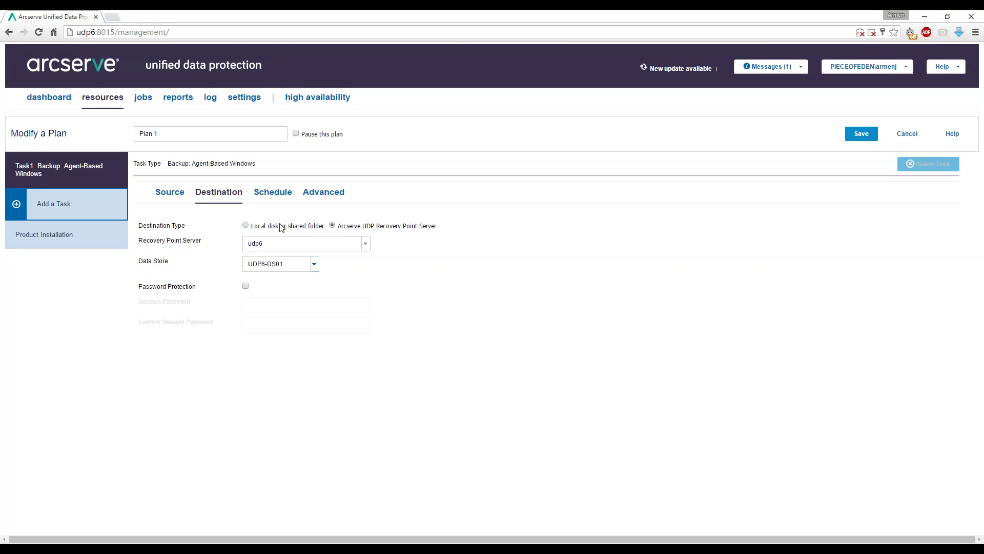
click(273, 191)
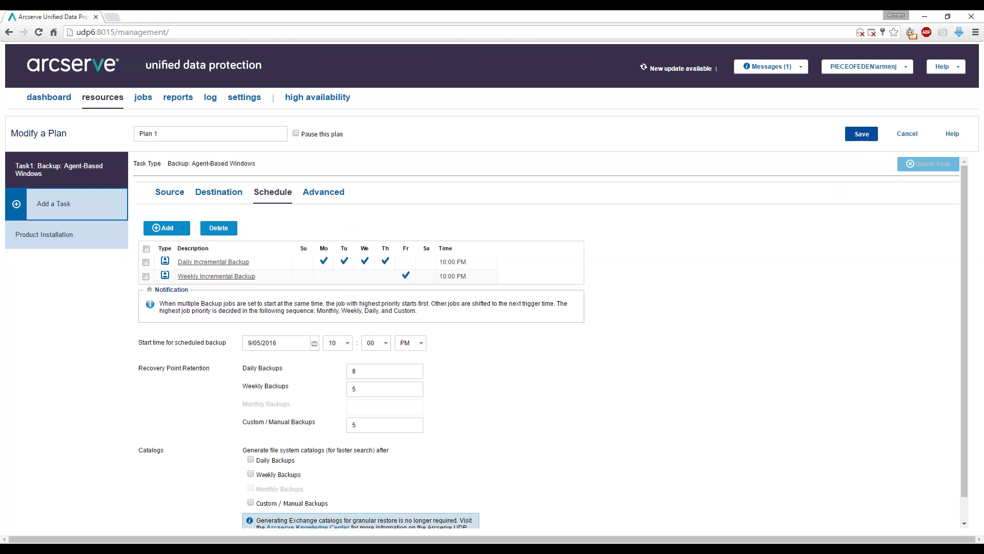
click(861, 133)
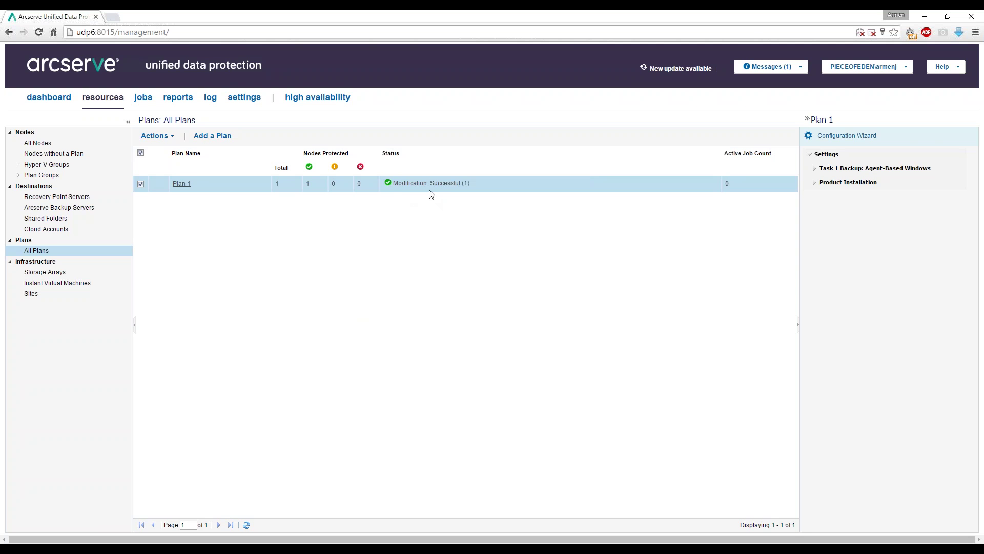
Submit an on-demand incremental backup of node demo03 from the All Nodes list.
click(38, 143)
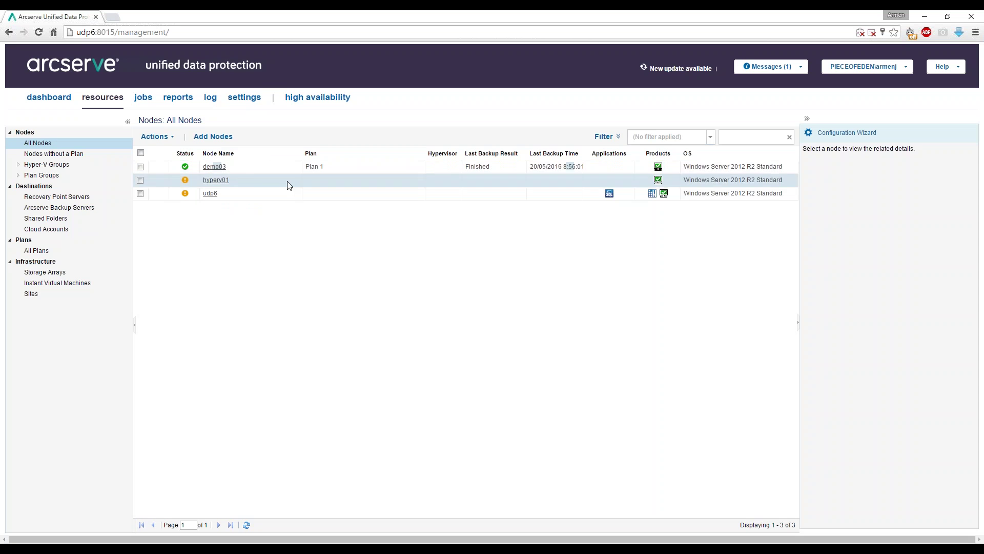
click(215, 167)
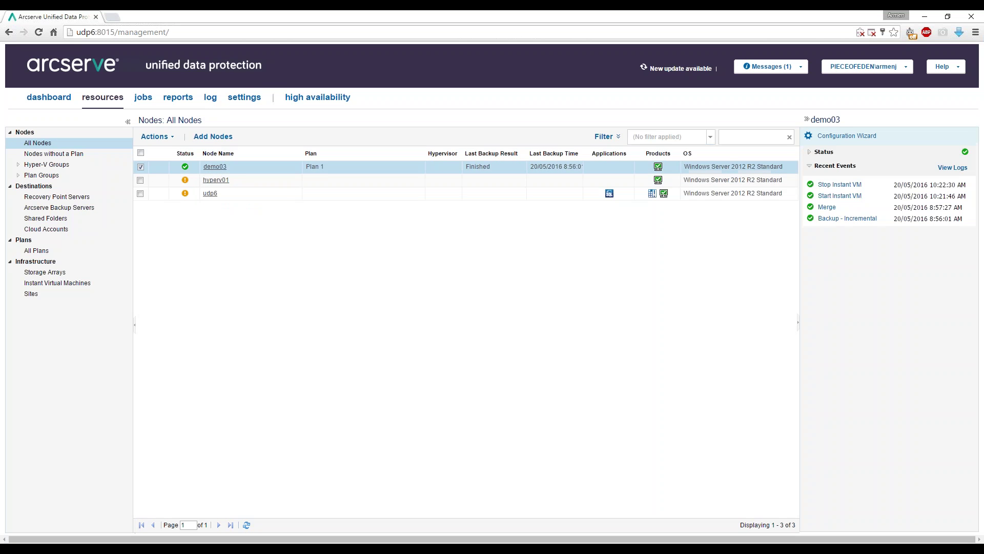
right_click(215, 167)
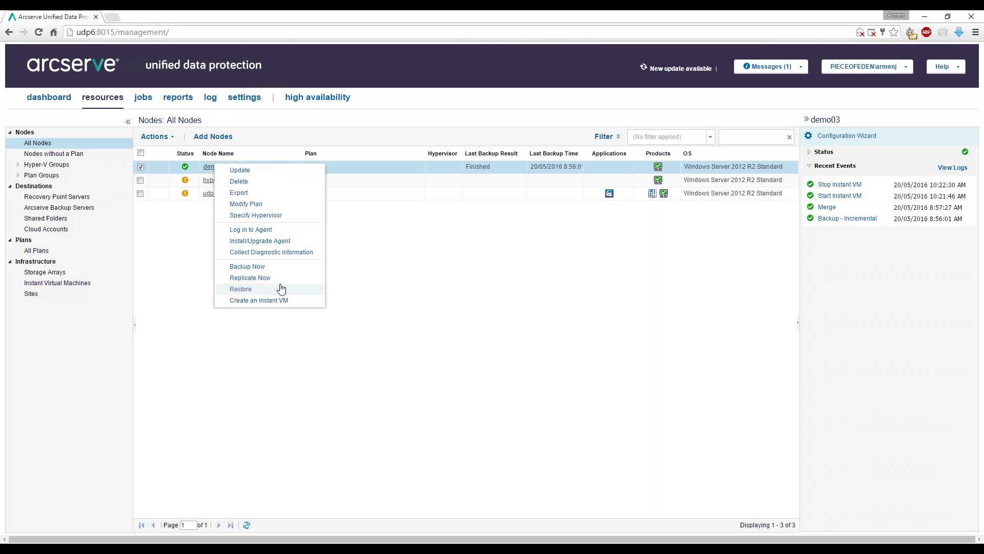
click(248, 267)
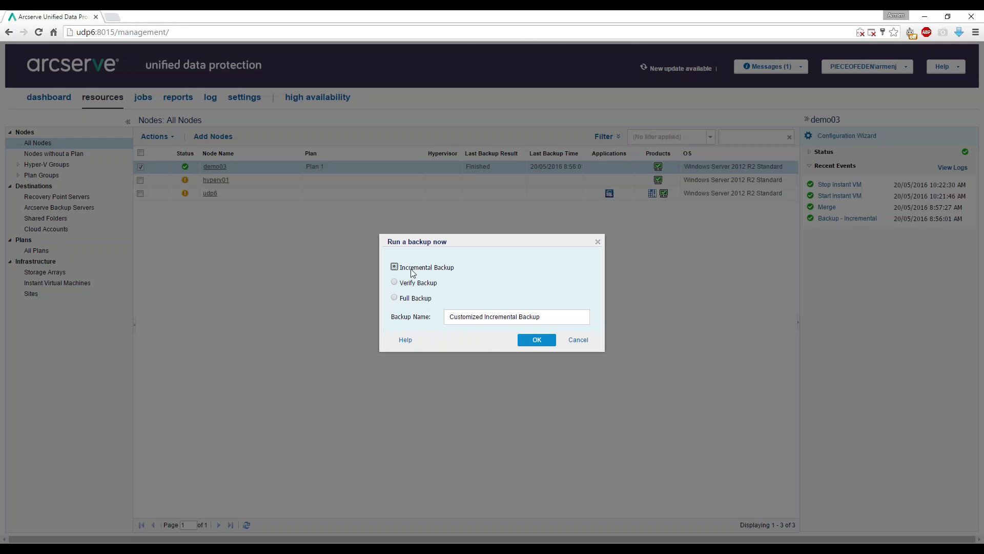
click(533, 339)
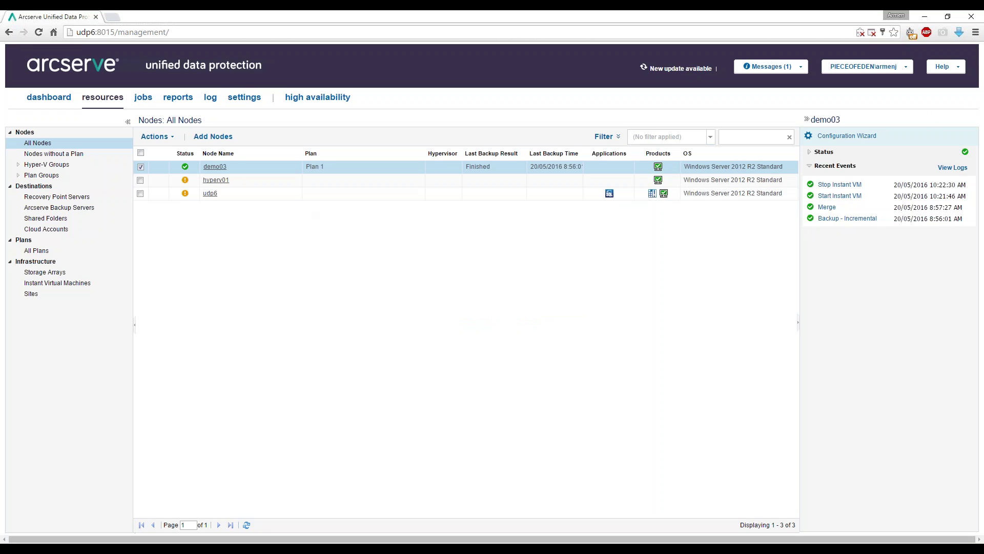
Monitor demo03's running incremental backup to data store UDP6-DS01, then return to the nodes list.
click(144, 100)
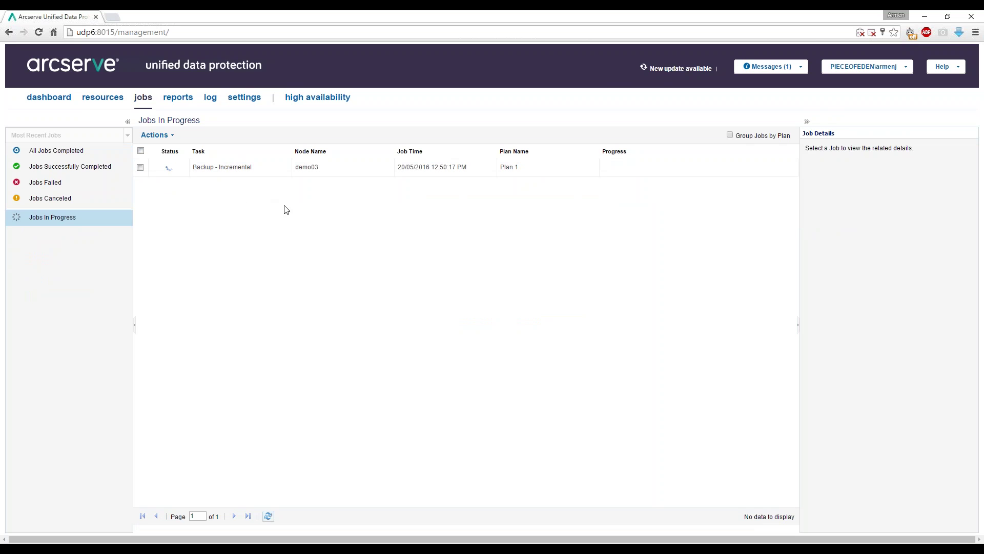
click(249, 171)
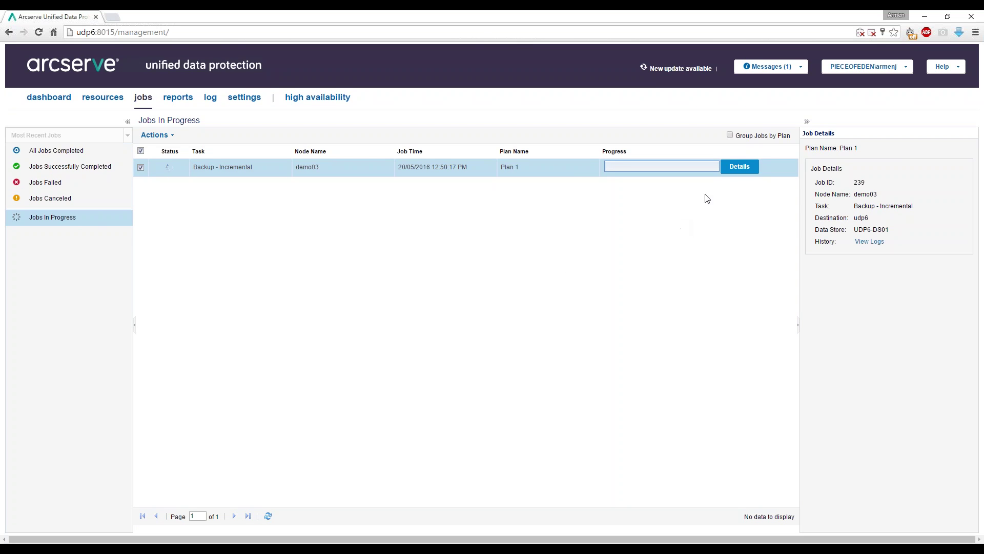
click(739, 168)
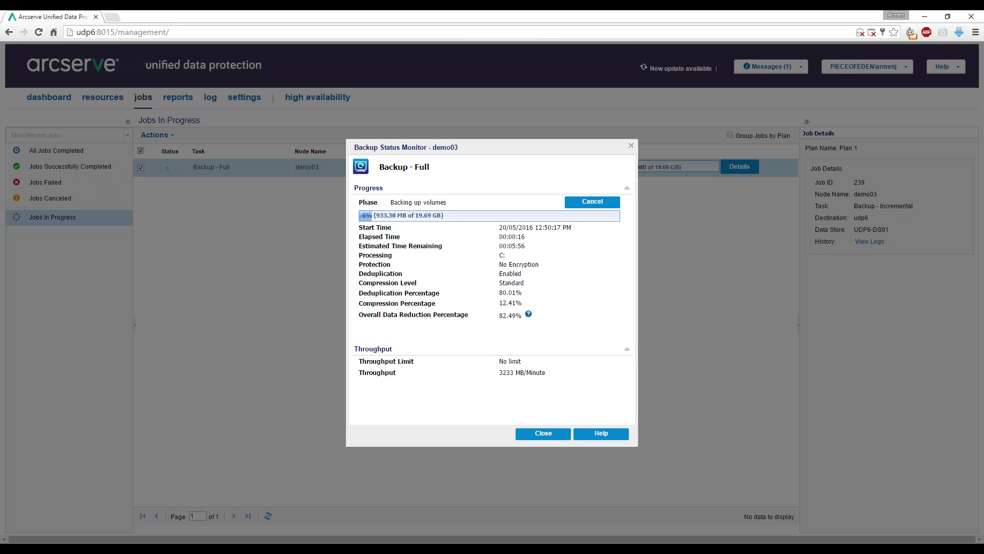
click(544, 434)
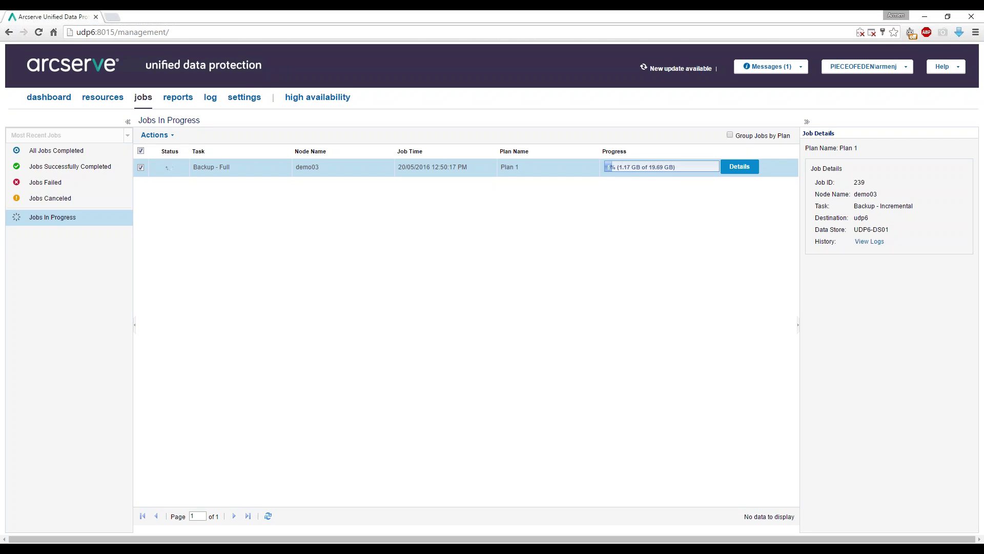
drag(854, 229, 892, 226)
click(102, 98)
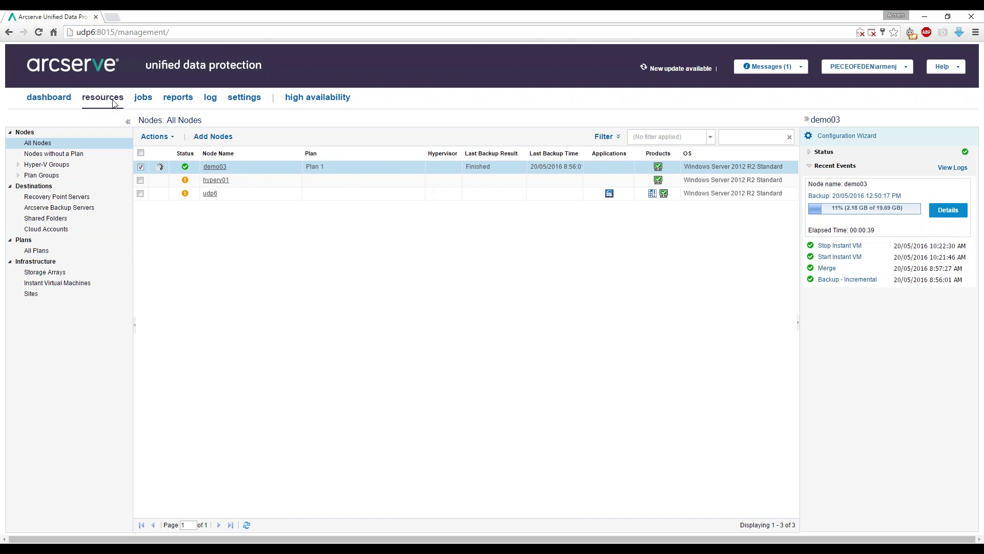
Add a Replicate task to Plan 1 targeting MSP01-DS01 on MSP01, and review its retention schedule.
click(37, 251)
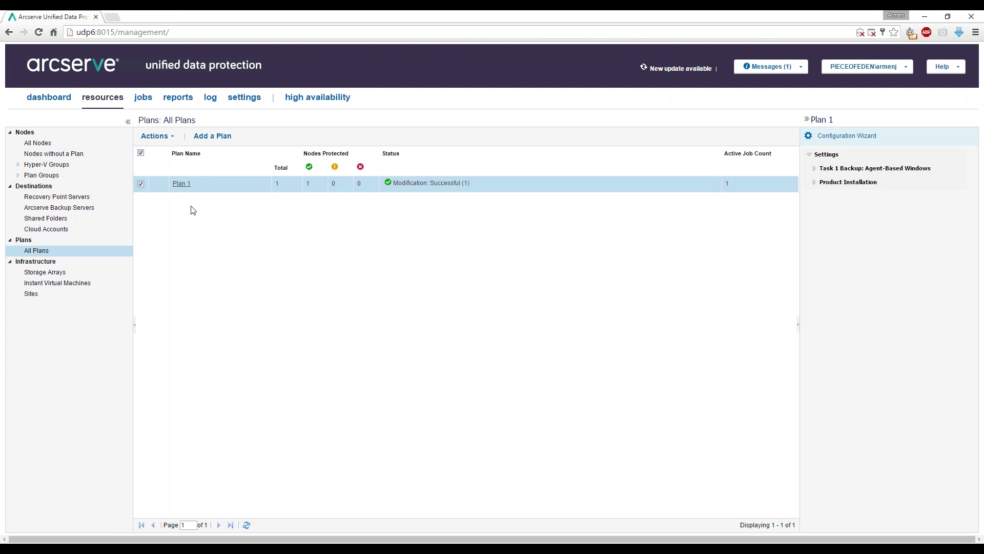
click(182, 183)
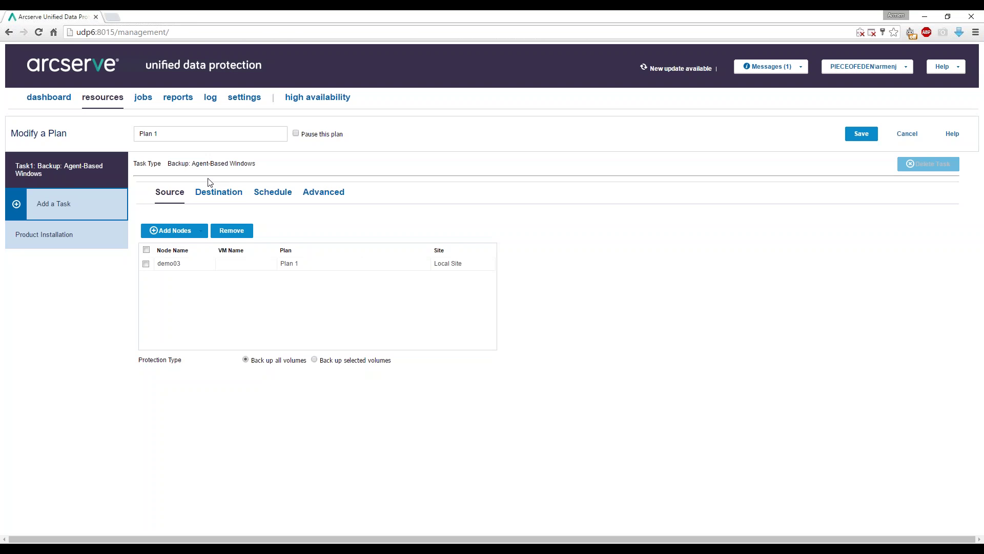
click(80, 211)
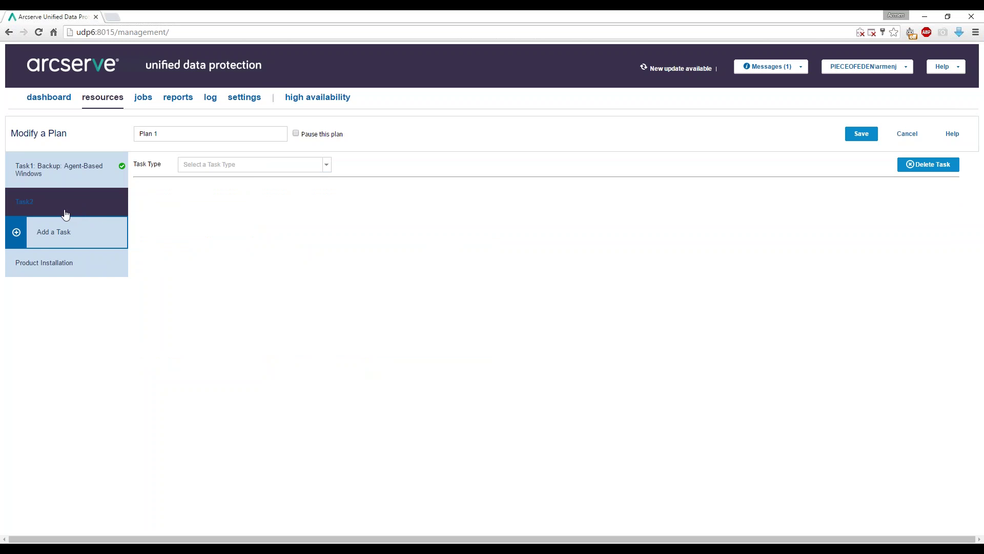
click(326, 167)
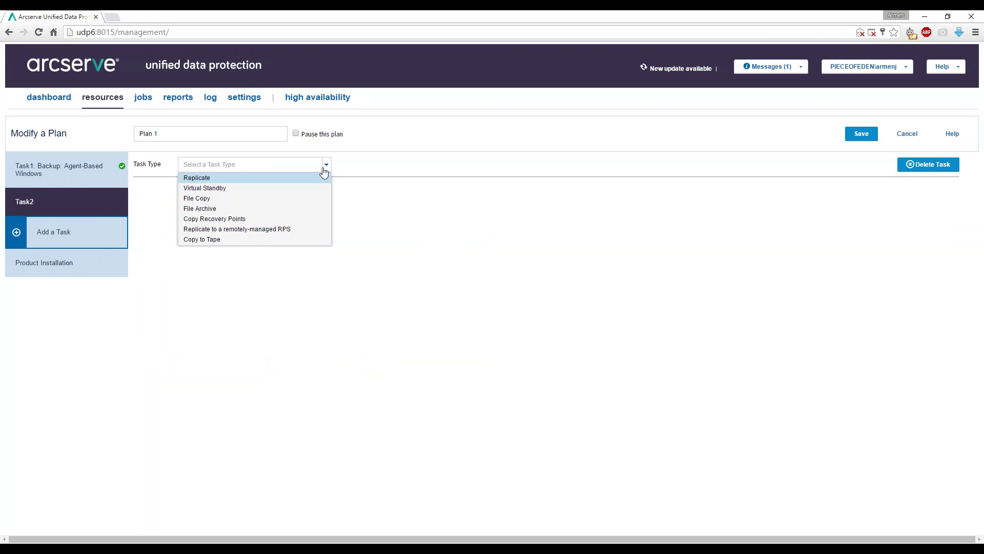
click(196, 177)
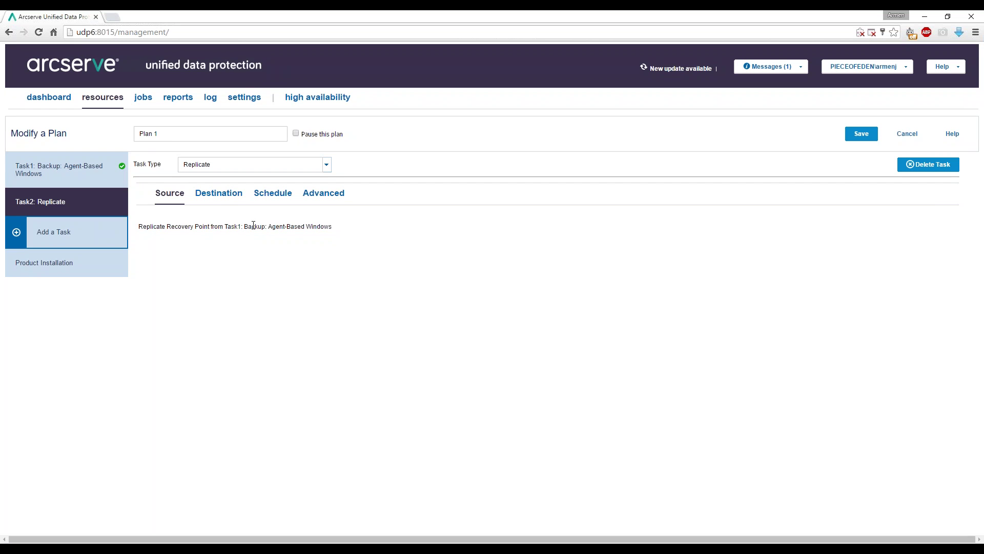
click(219, 195)
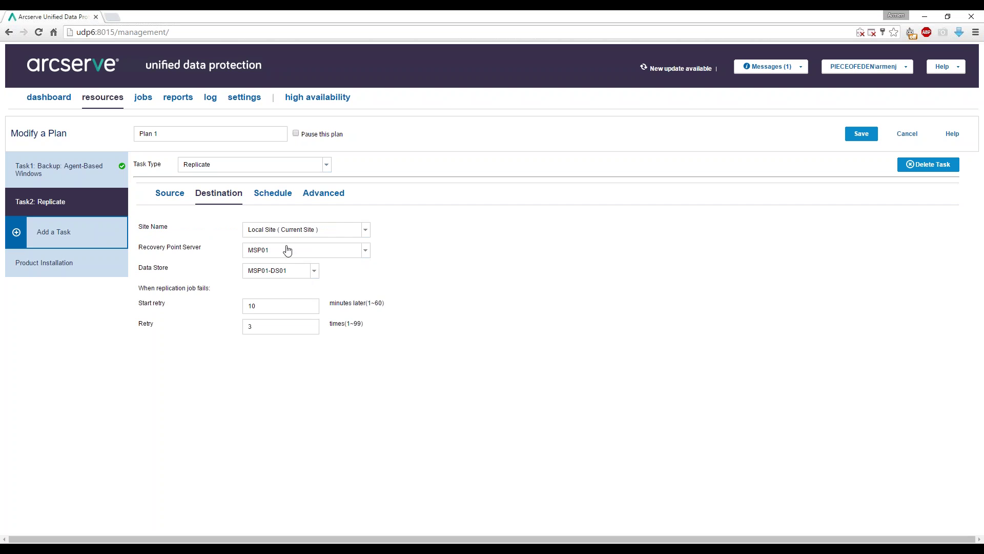
click(270, 198)
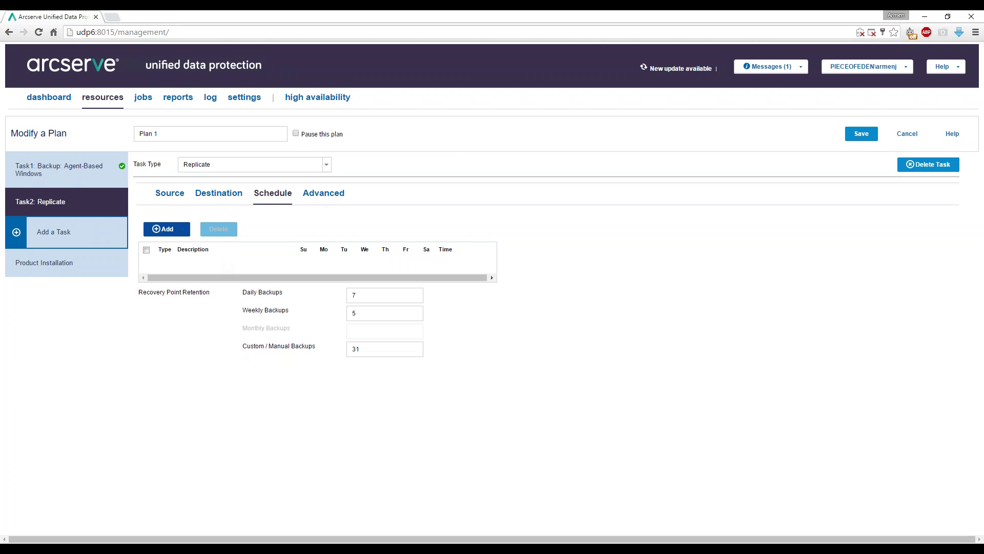
click(177, 234)
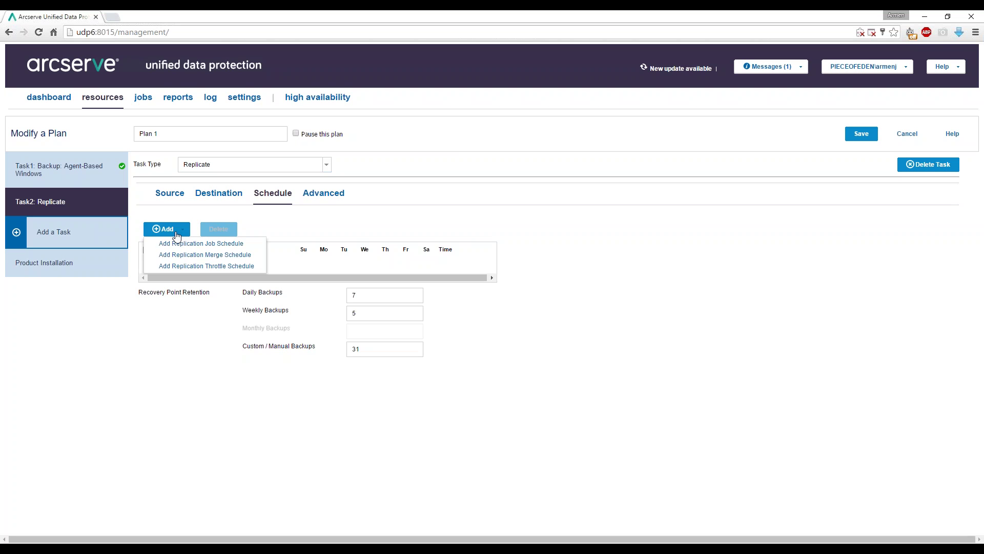
click(246, 244)
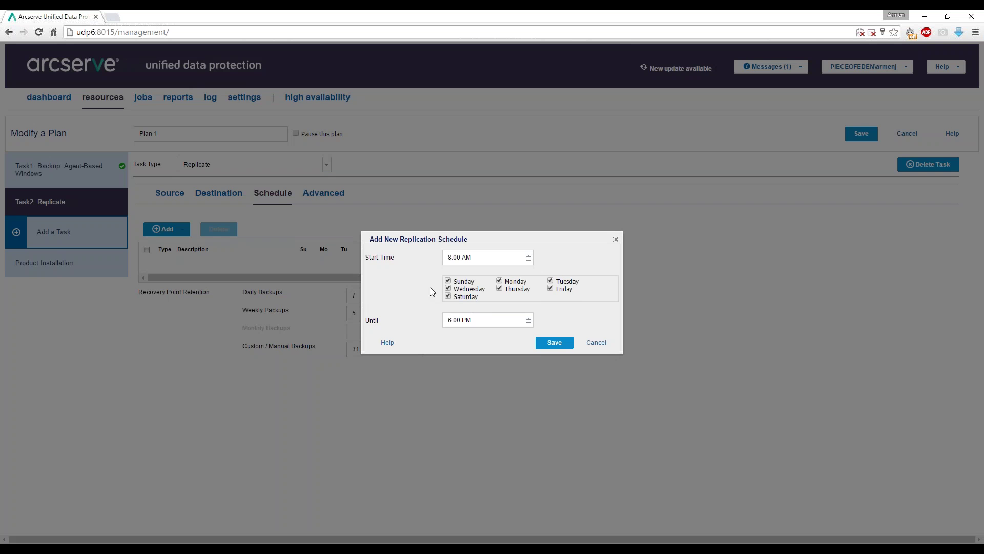
click(596, 342)
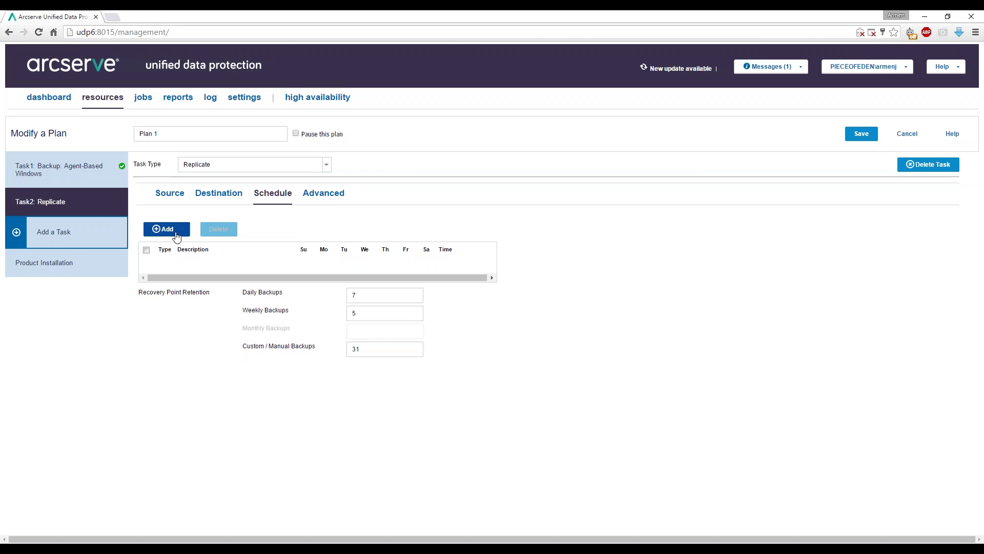
click(176, 232)
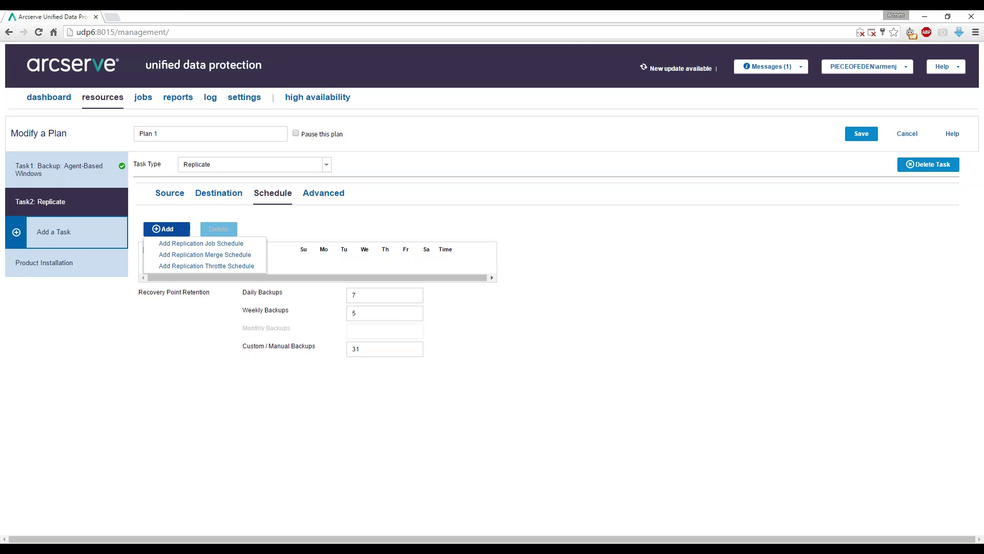
click(215, 268)
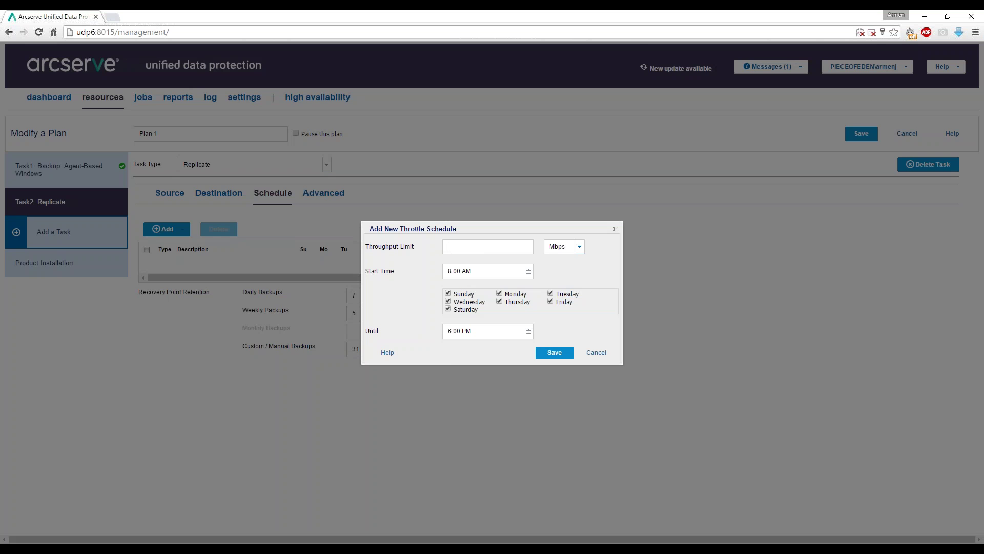
click(580, 247)
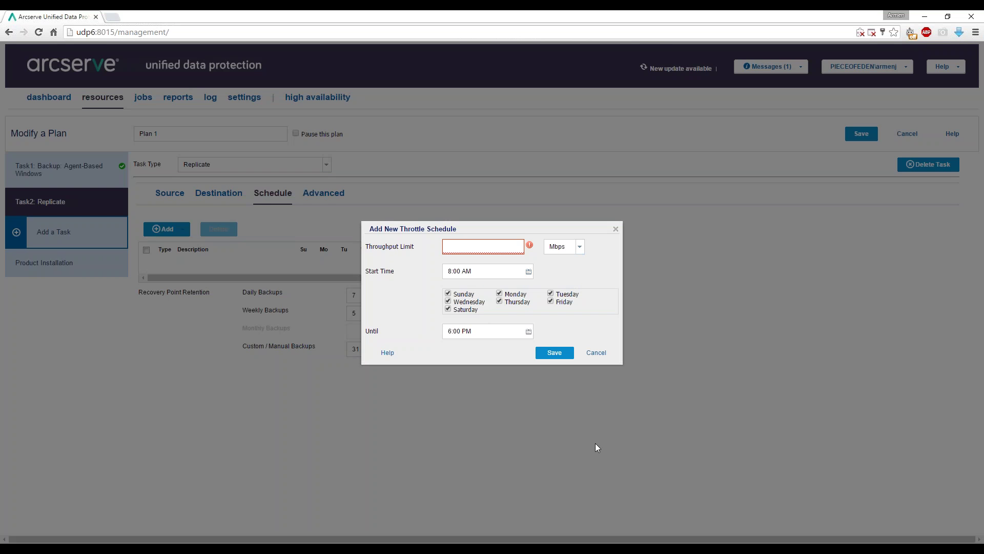
click(596, 352)
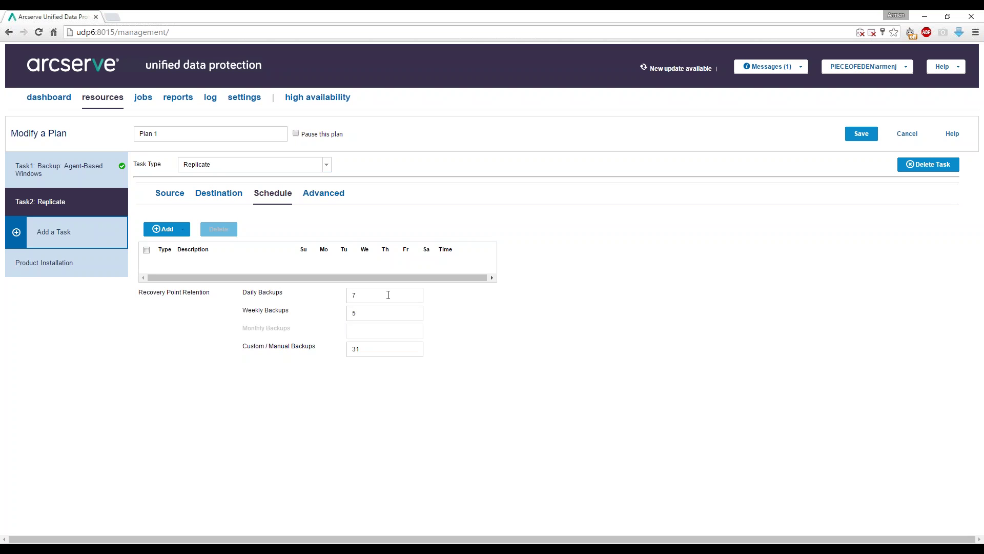
Set the Replicate task's retention to 16 daily, 10 weekly and 10 custom/manual recovery points.
double_click(388, 295)
text(8)
key(Tab)
key(Tab)
text(5)
double_click(384, 292)
text(17)
key(Tab)
text(16)
double_click(381, 347)
text(10)
click(325, 193)
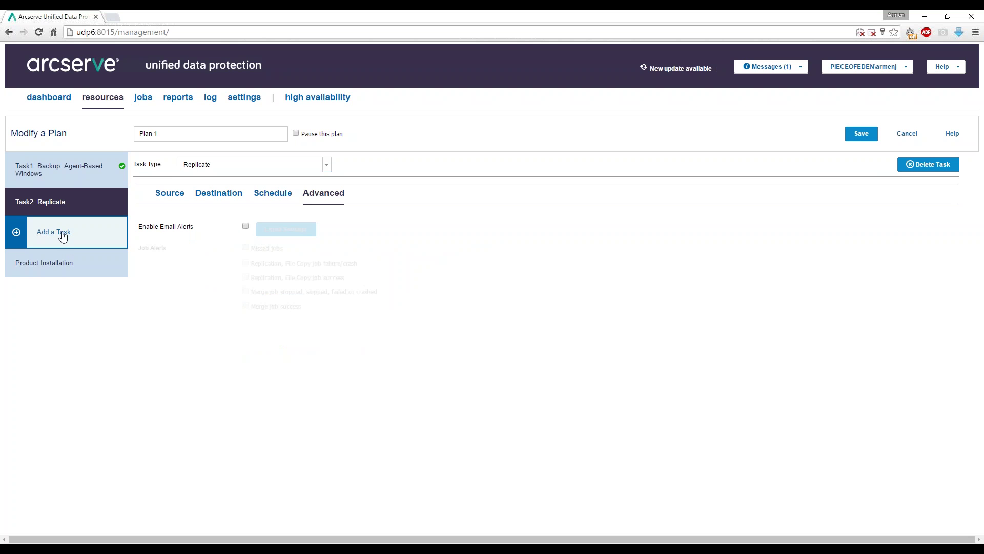
Add a Virtual Standby task as Task3 and source it from the Replicate task's destination.
click(63, 236)
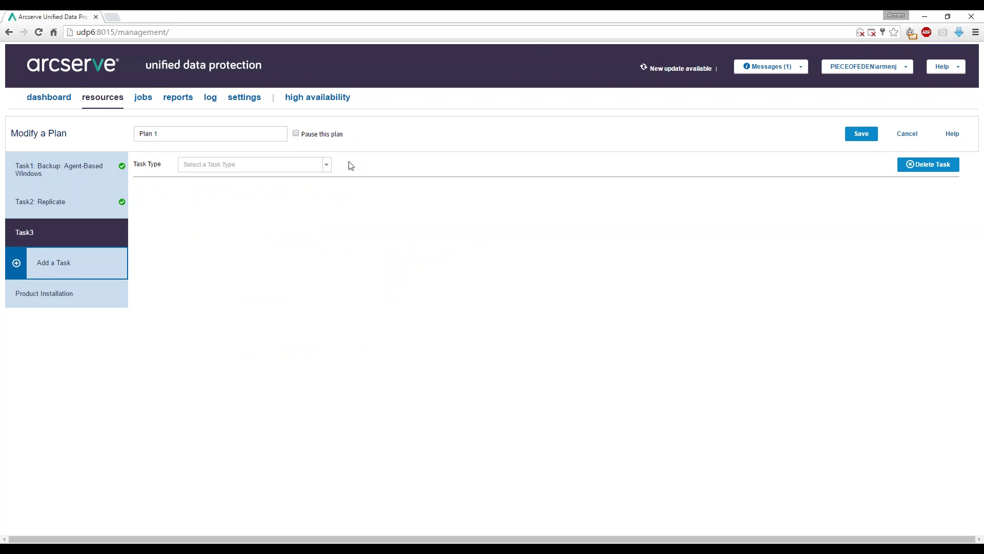
click(327, 165)
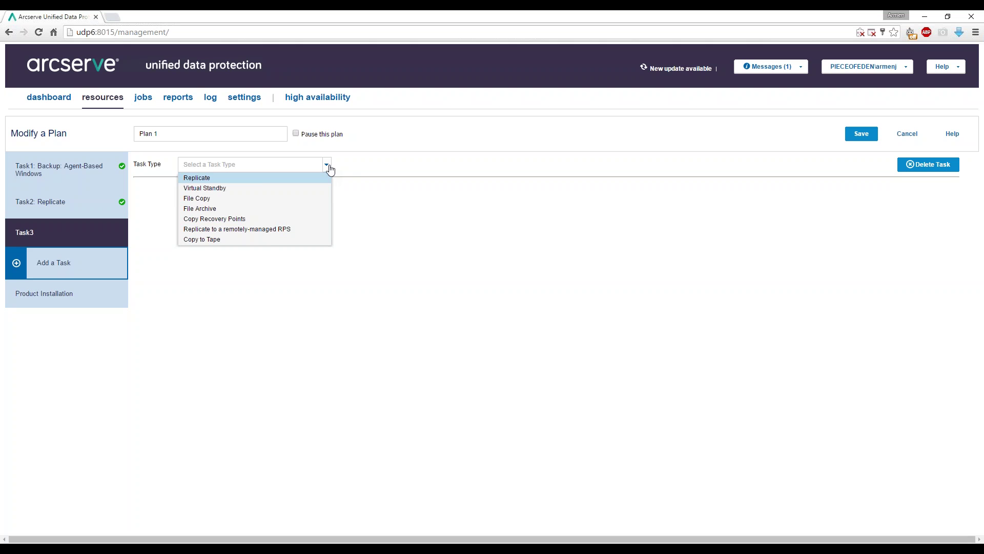
click(223, 192)
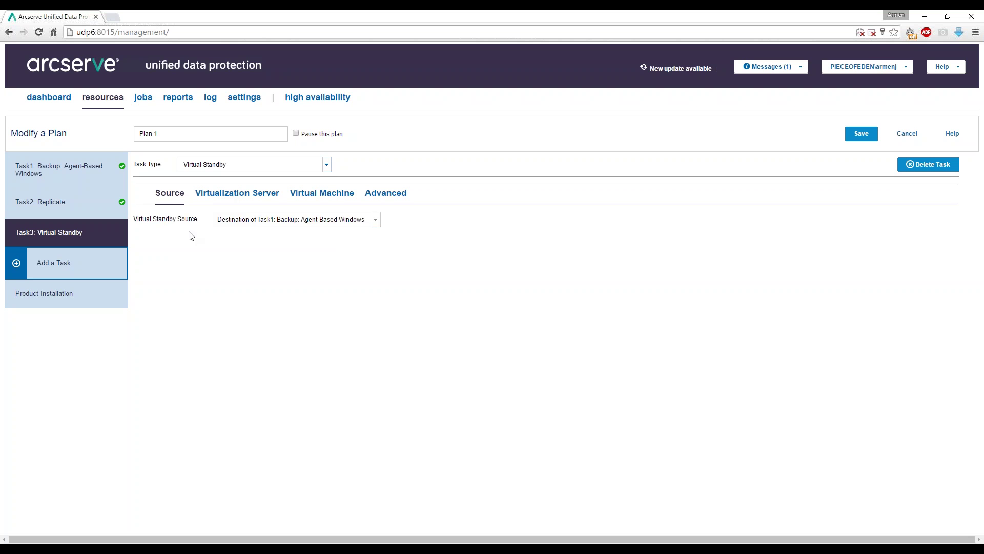
click(375, 226)
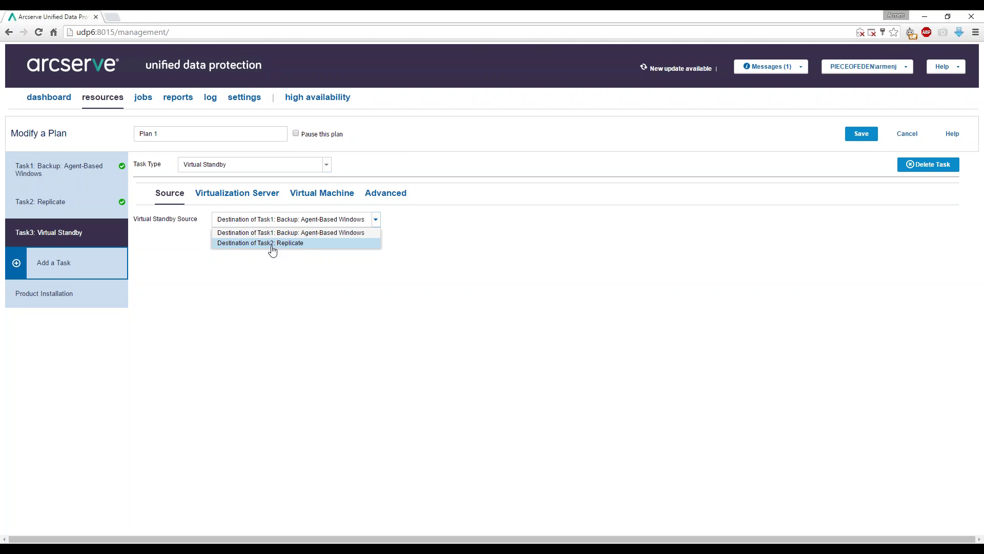
click(269, 243)
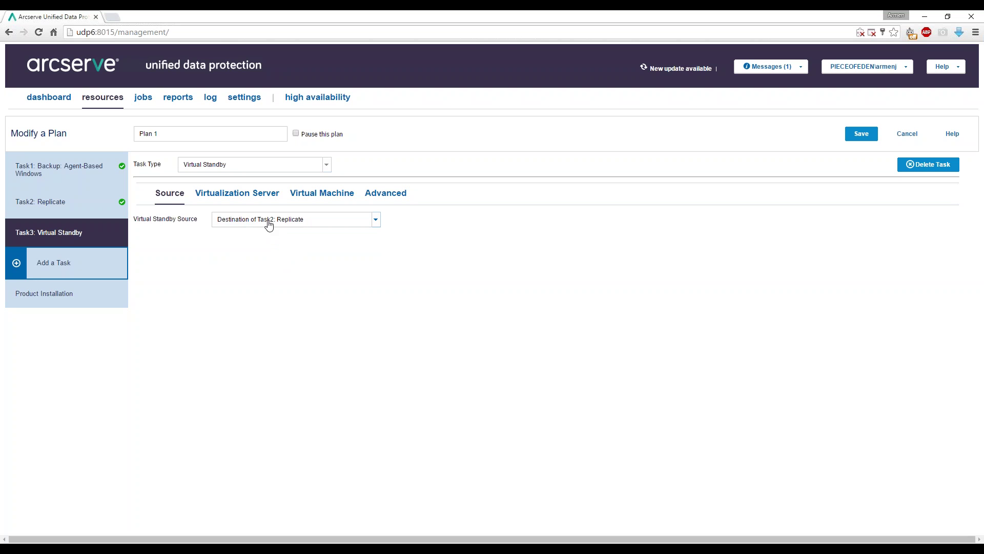
Delete the Virtual Standby task and save Plan 1 with just the Backup and Replicate tasks.
click(253, 199)
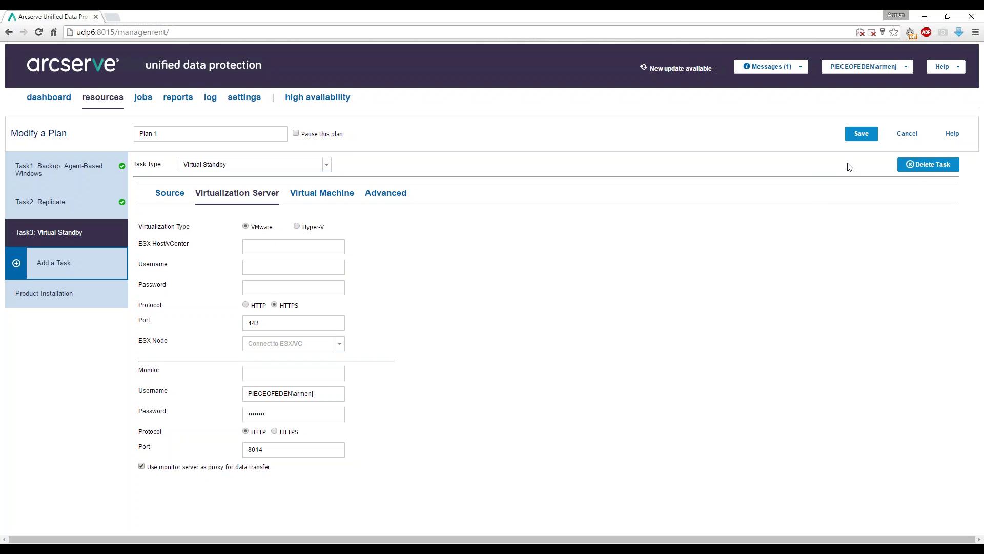
click(917, 165)
click(861, 134)
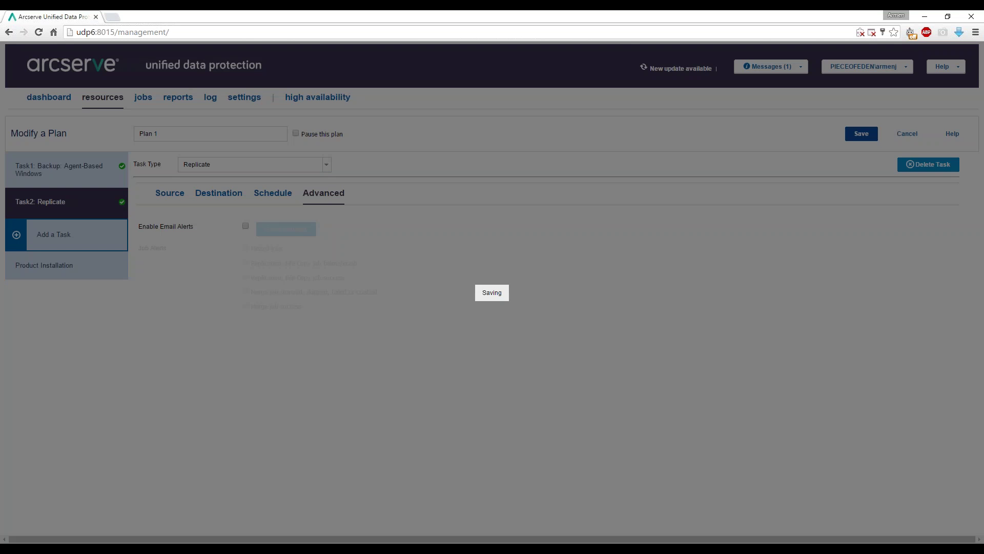
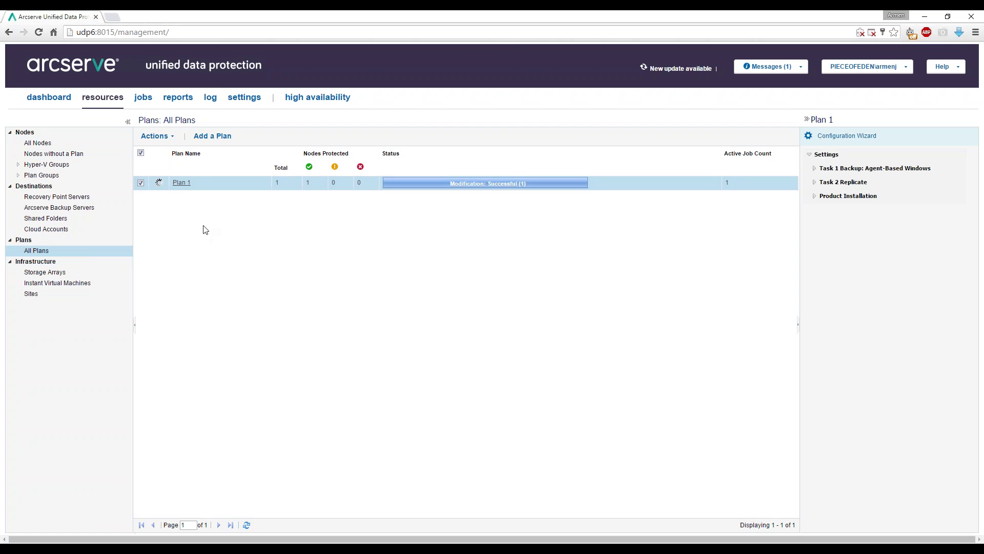
Display the All Nodes list showing demo03, hyperv01 and udp6.
click(54, 144)
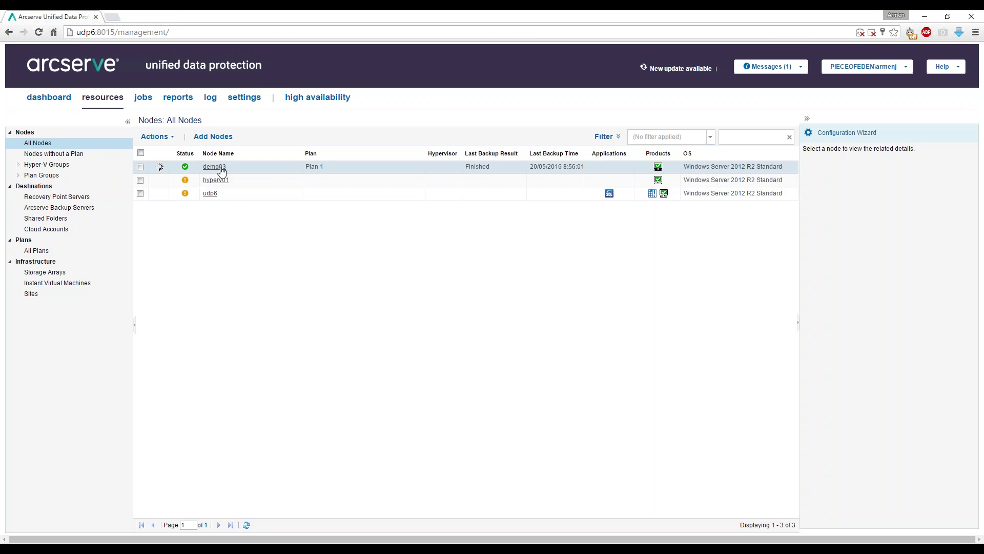
right_click(218, 168)
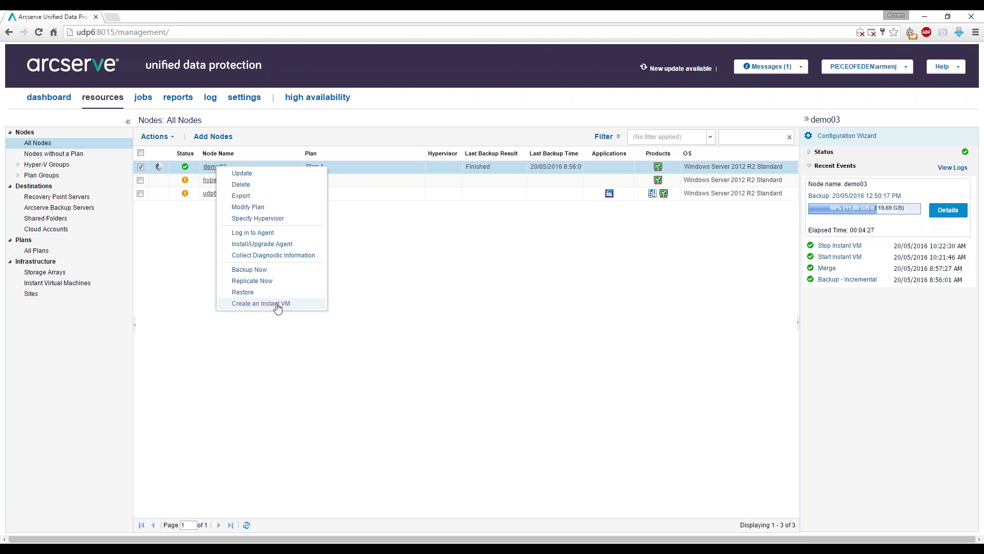
click(277, 305)
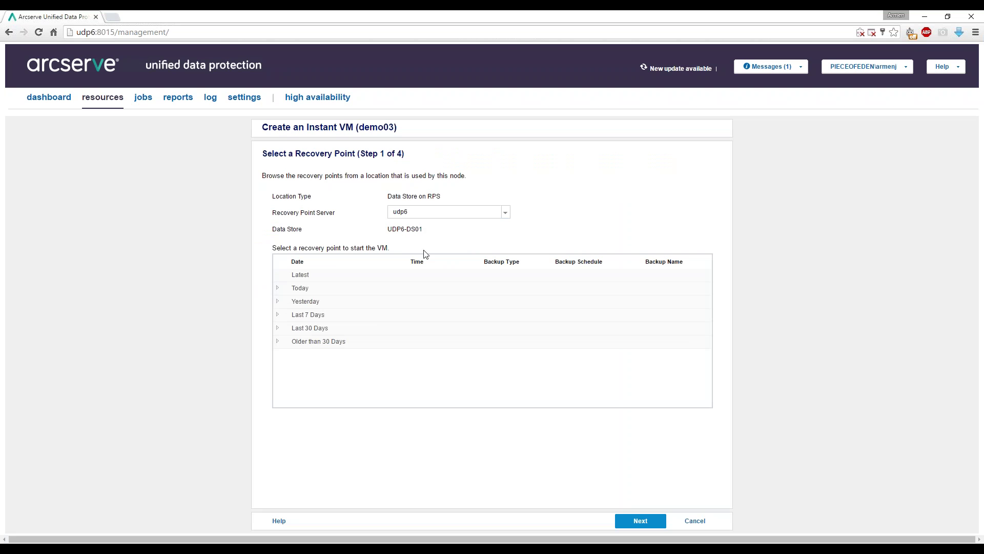
click(278, 288)
click(278, 303)
click(695, 521)
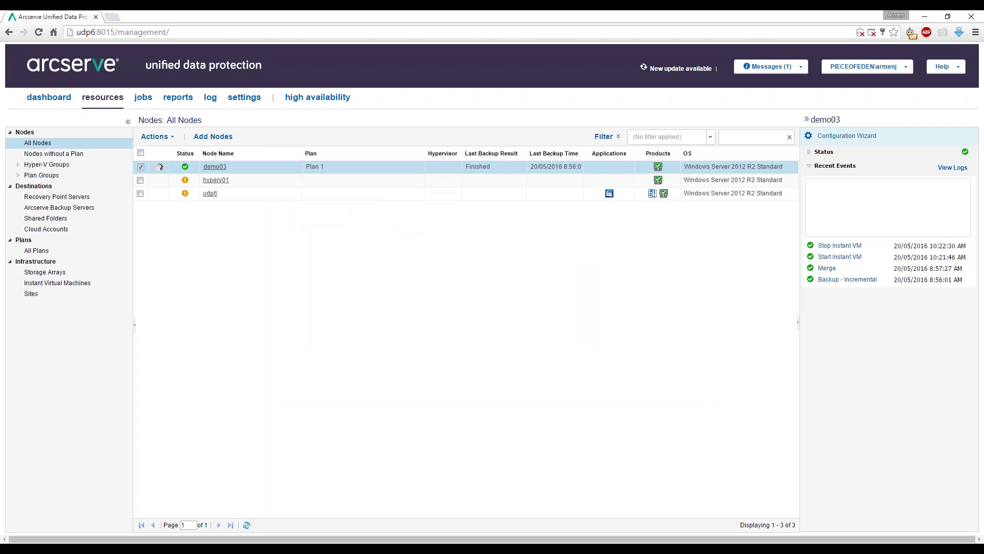
click(137, 102)
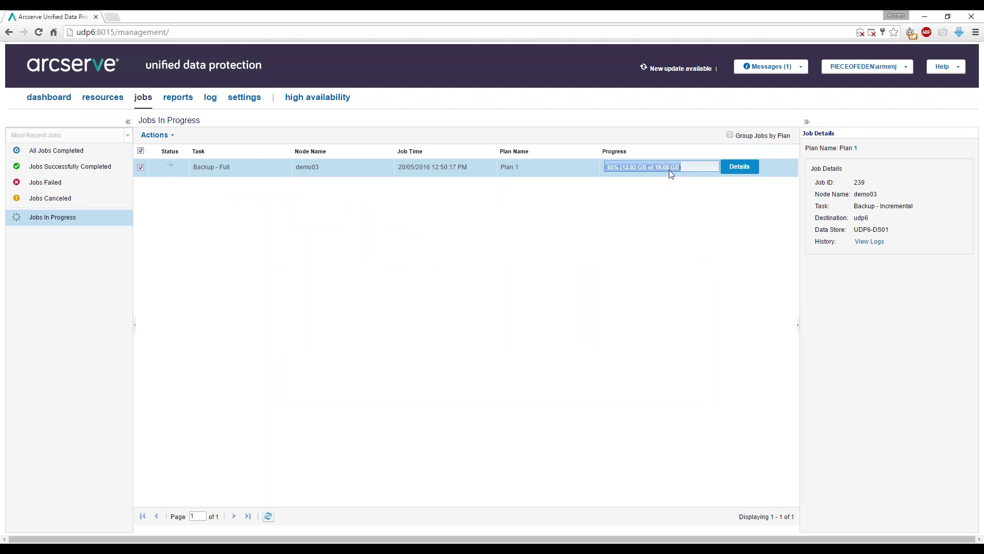
click(740, 168)
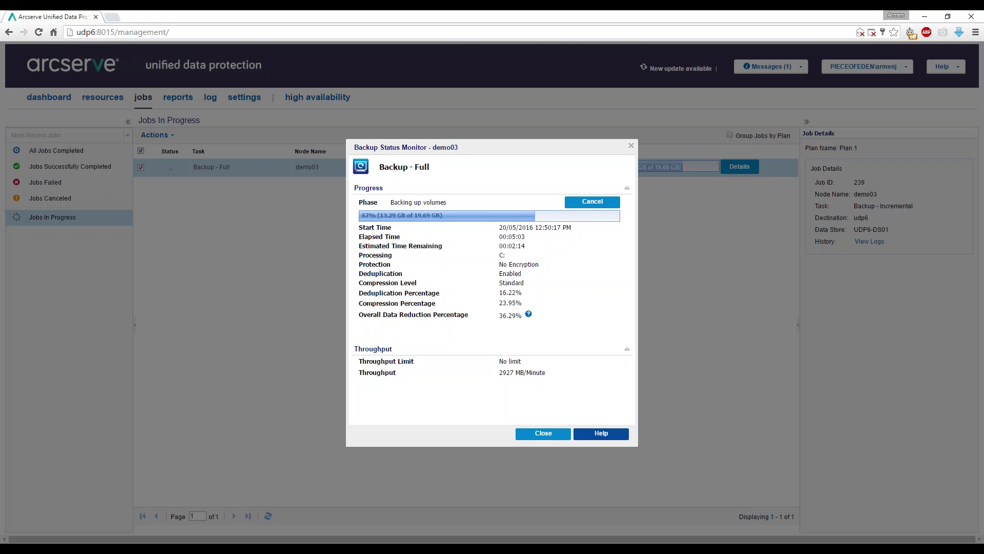
click(543, 435)
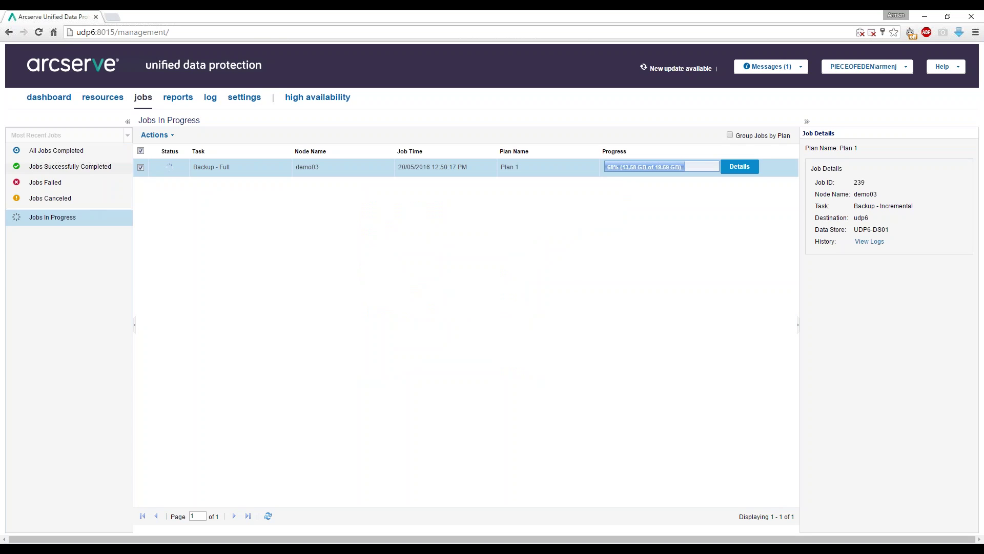
click(103, 98)
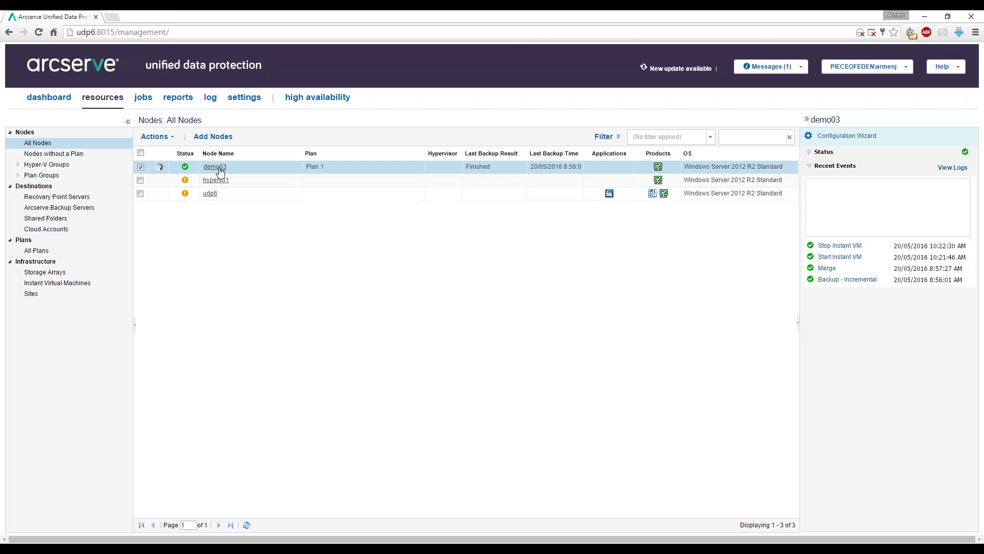
Go from All Plans to the Arcserve Backup Servers destination page, where no servers are detected.
click(49, 251)
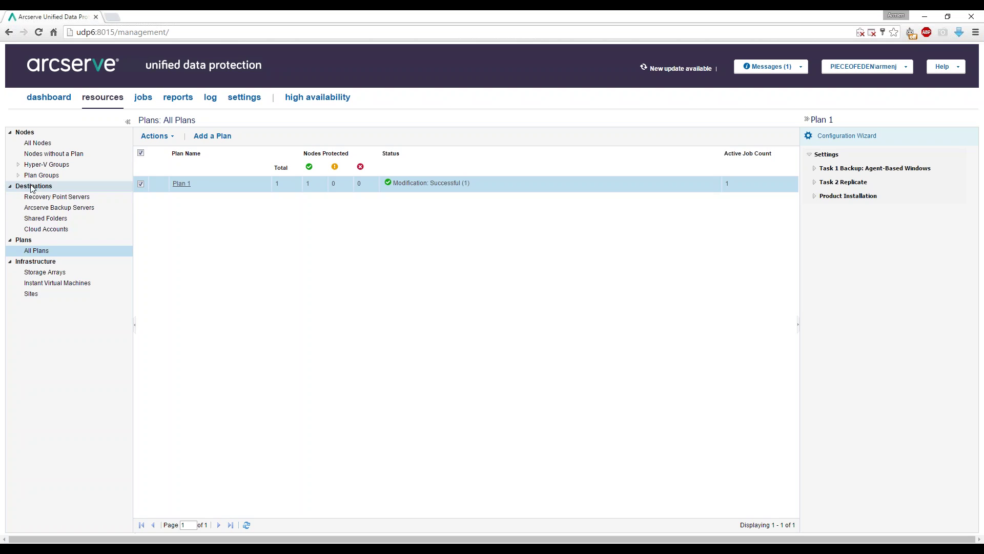
click(93, 207)
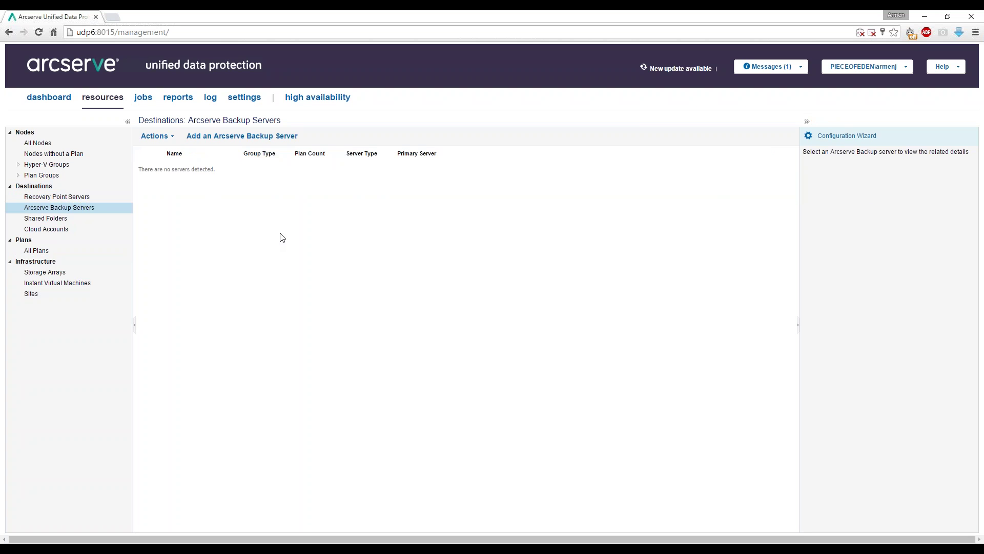
Register udp6 as an Arcserve Backup server and view its PGRP0 library group.
click(240, 142)
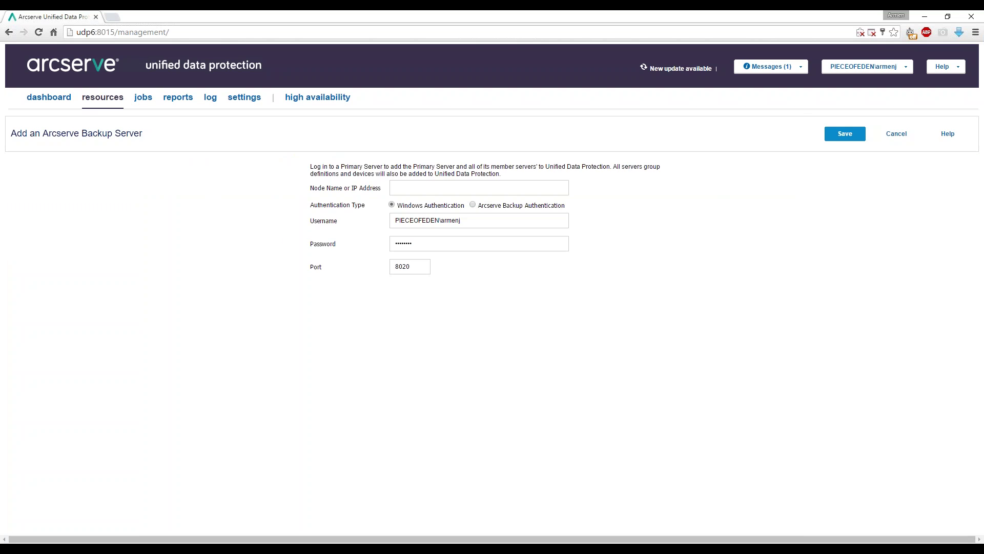
click(435, 189)
text(dp6)
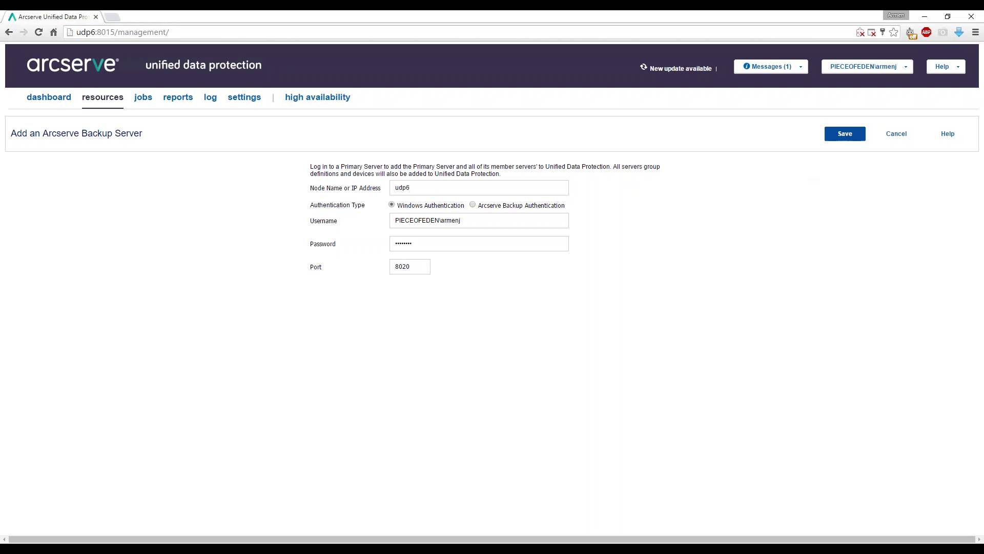
click(845, 134)
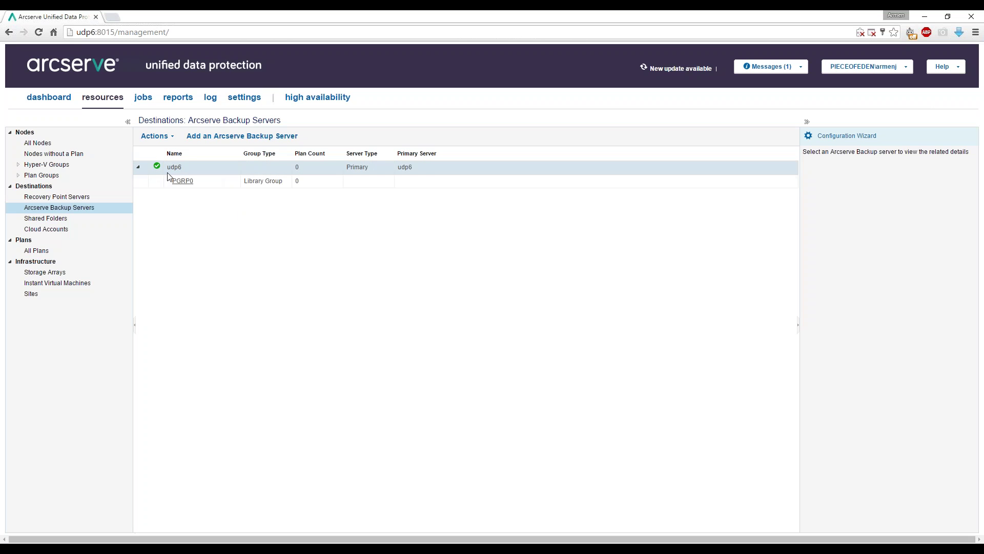
click(208, 185)
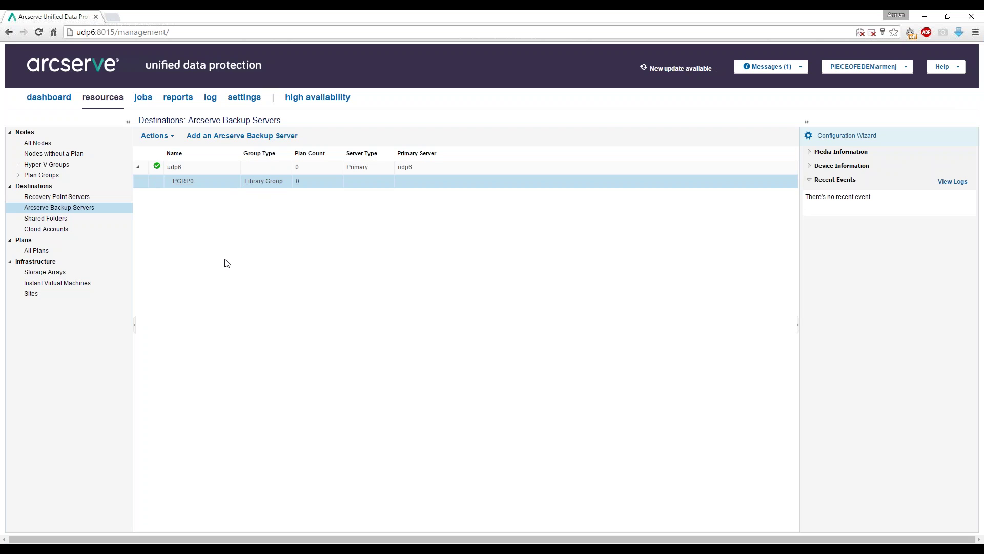
click(44, 253)
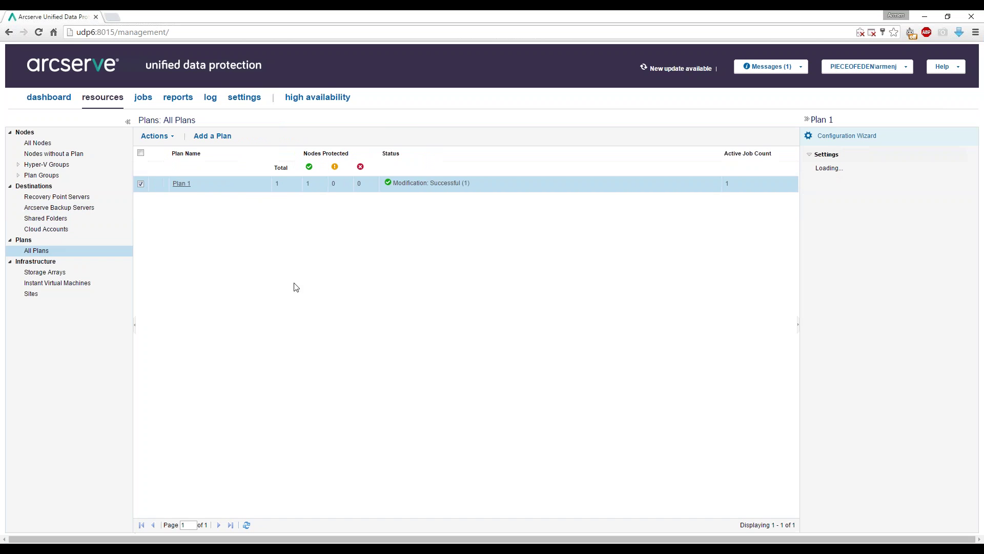
Edit Plan 1 and add a third task of type Copy to Tape.
click(181, 185)
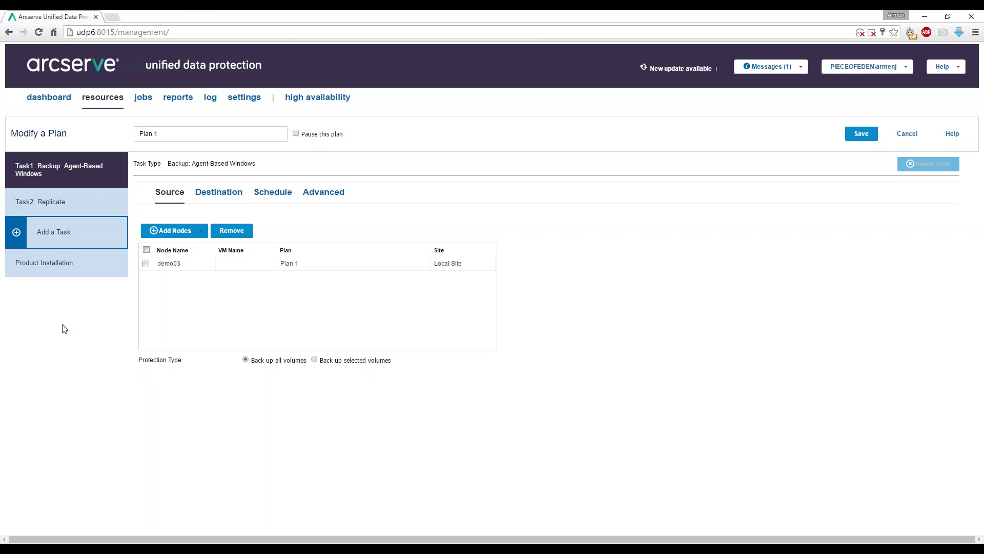
click(54, 234)
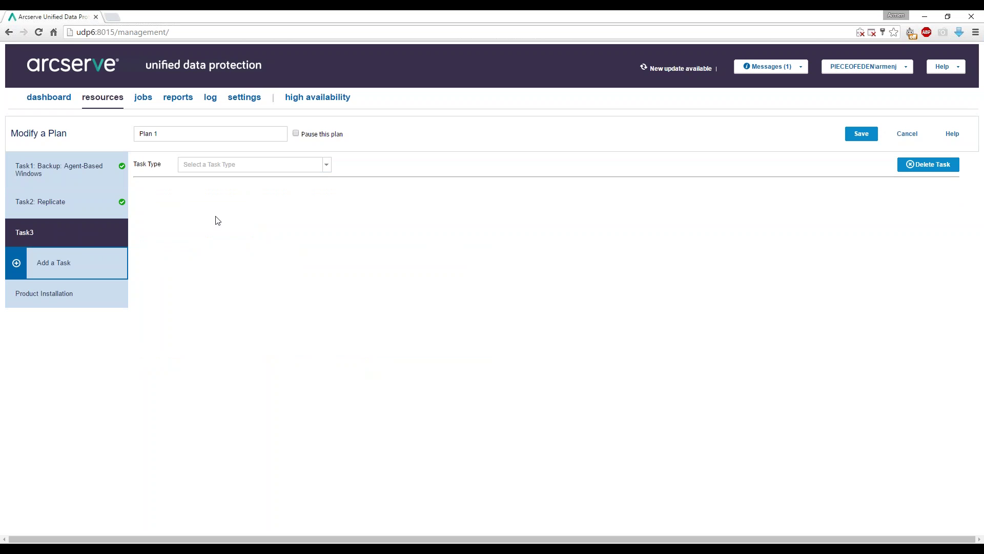
click(327, 165)
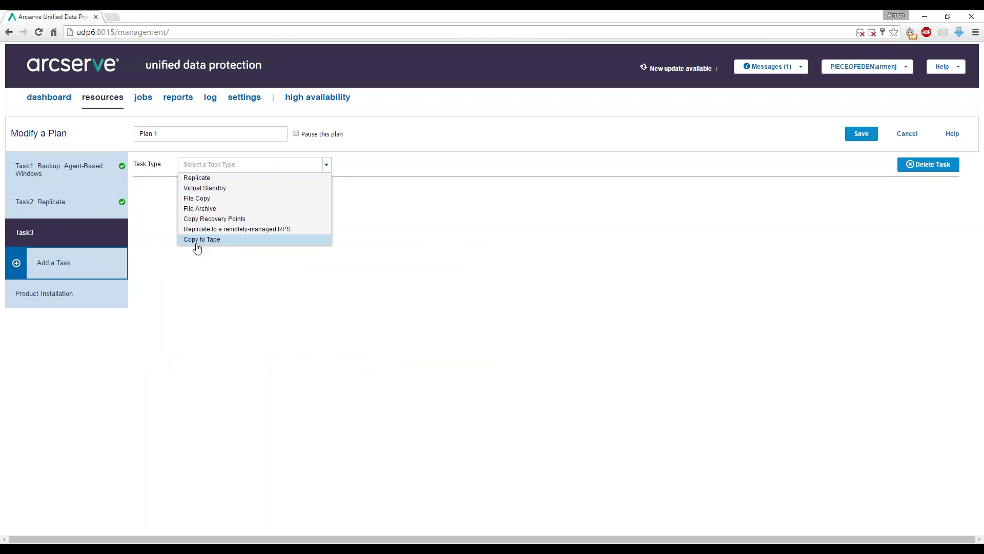
click(221, 241)
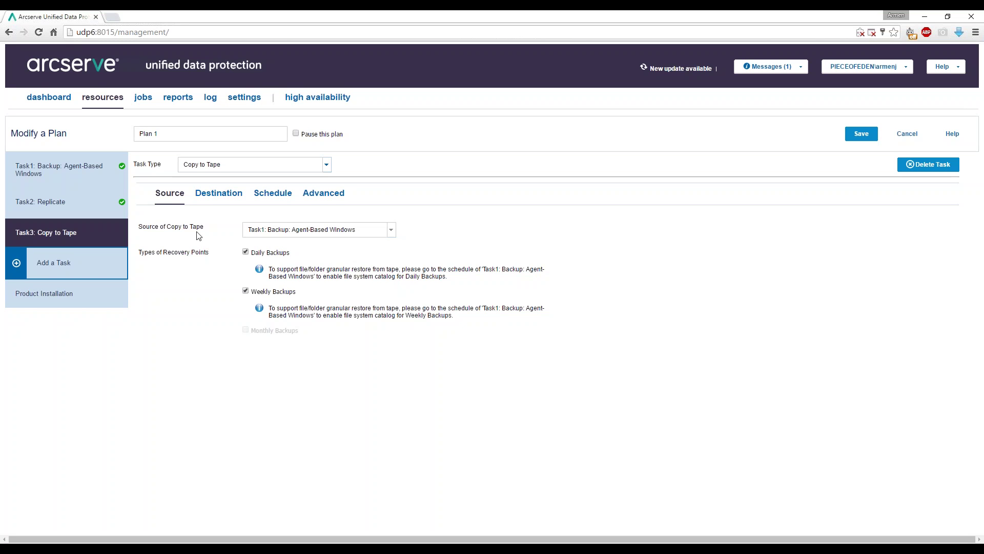
Keep Task1 as the tape copy source but copy only its weekly backups.
click(391, 231)
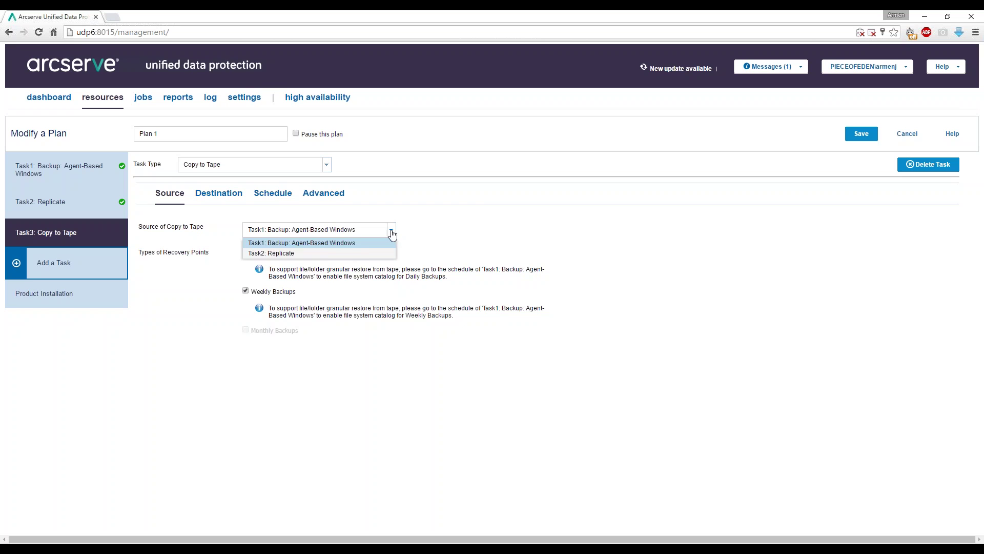
click(320, 243)
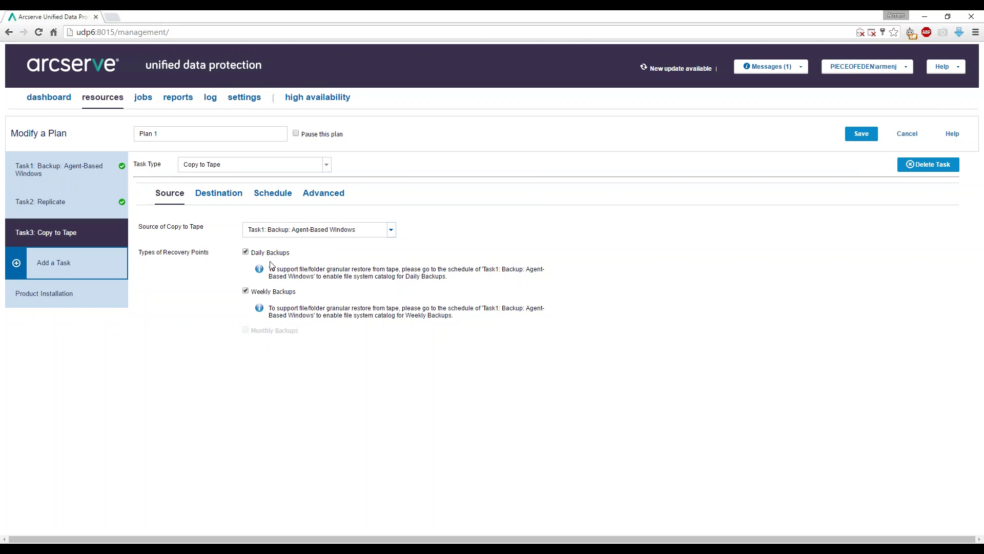
click(246, 253)
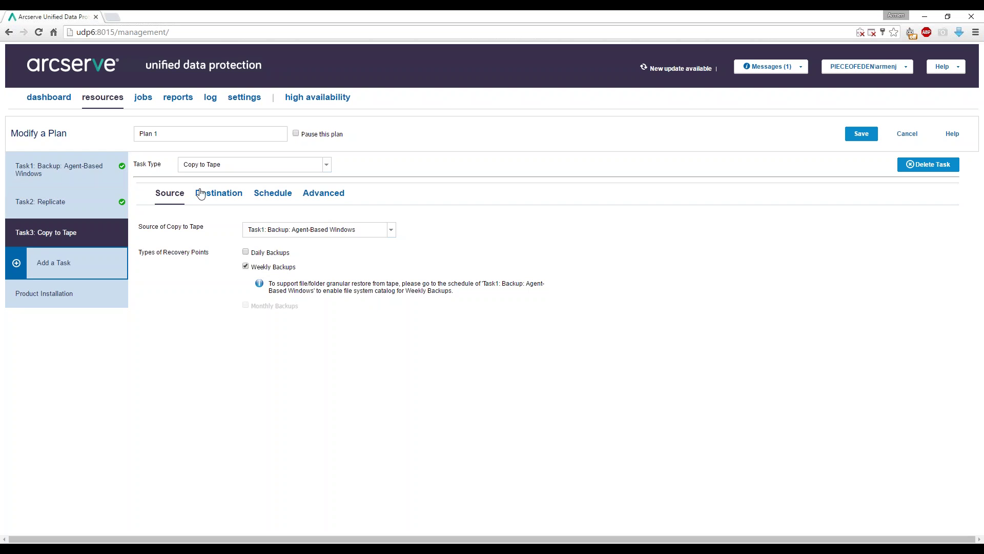
Make Task1 generate file system catalogs after weekly backups.
click(45, 180)
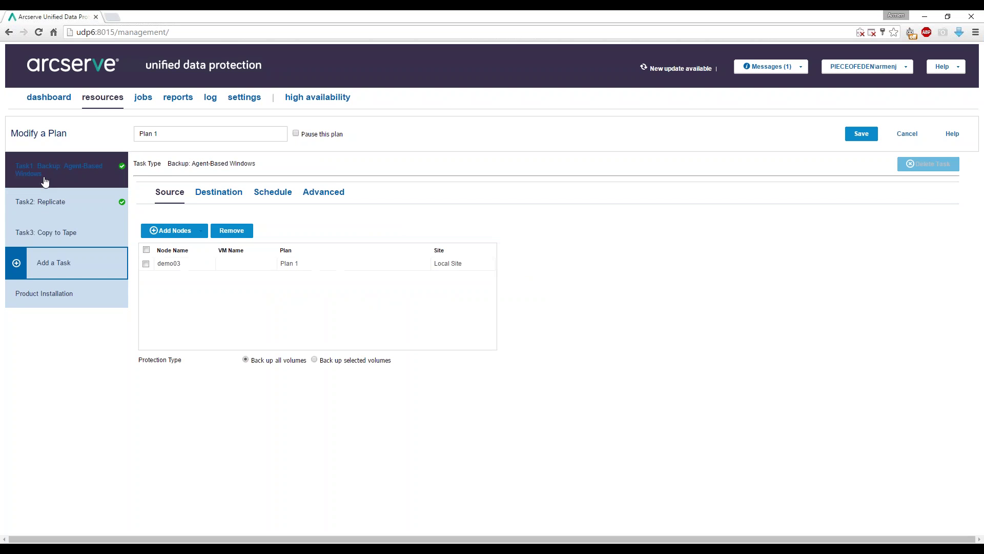
click(271, 194)
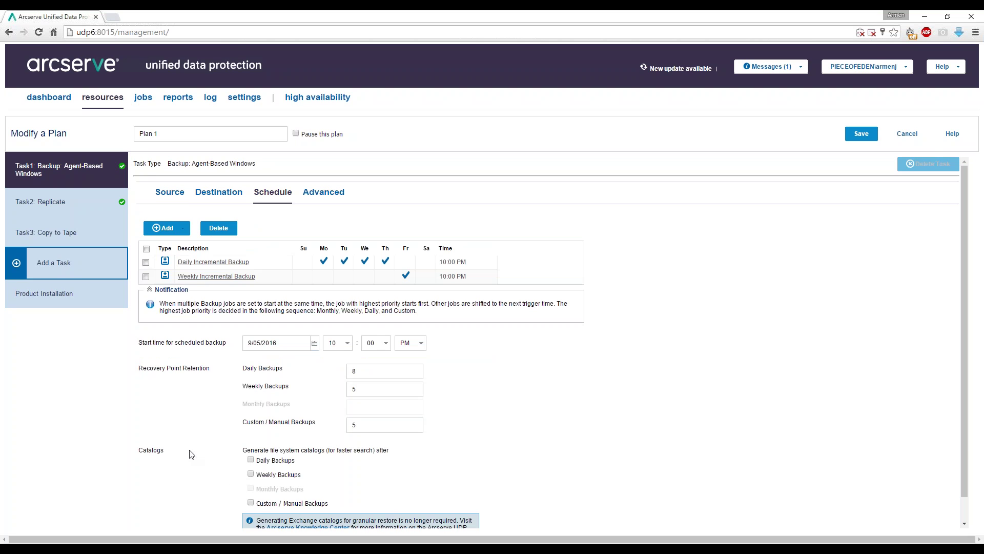
click(251, 474)
click(88, 242)
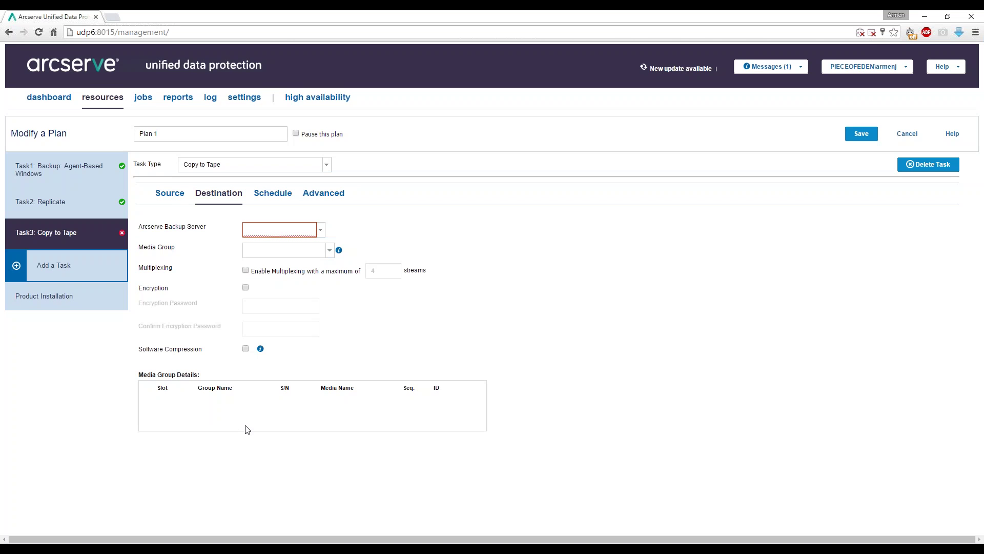
Point the tape destination at server udp6 and media group PGRP0, reviewing its blank-media slots.
click(165, 200)
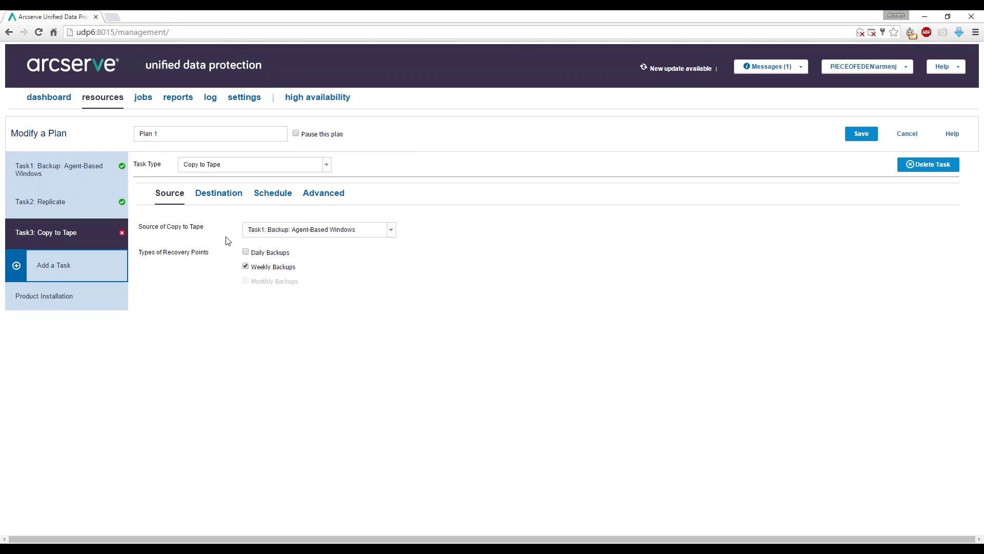
click(226, 196)
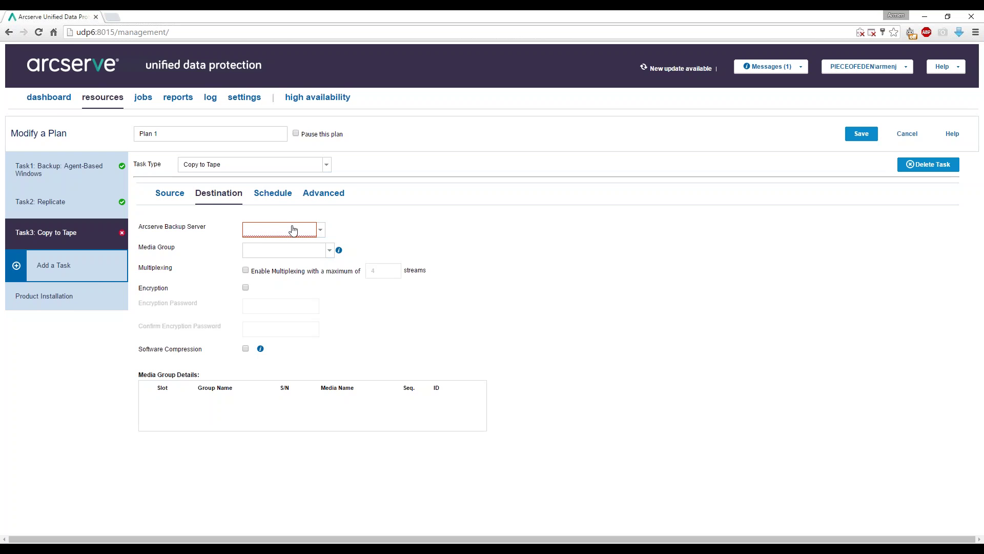
click(319, 230)
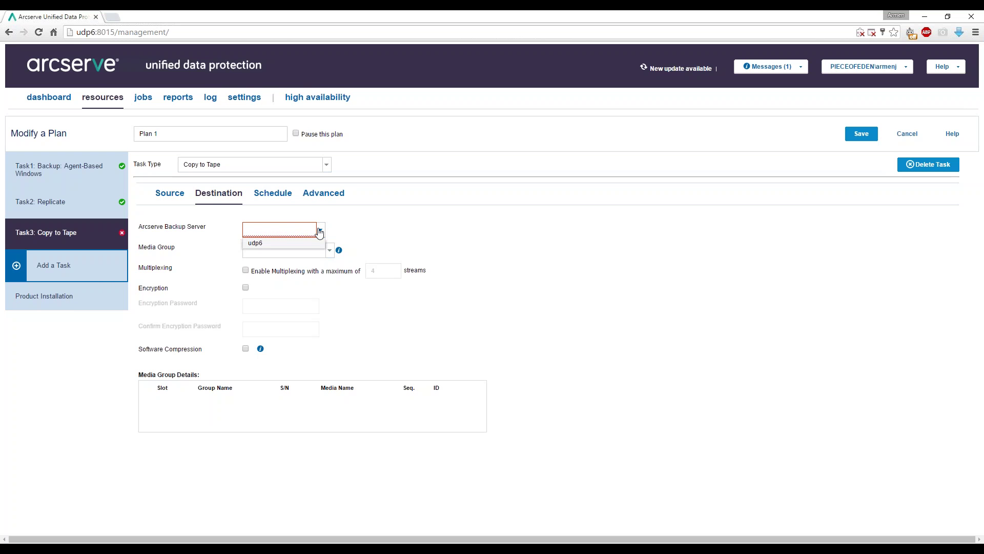
click(288, 245)
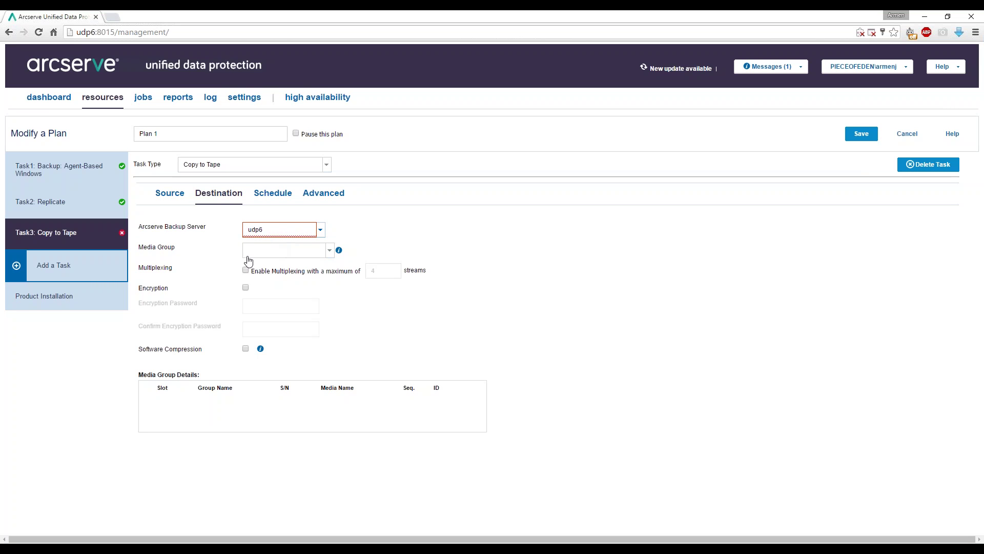
click(199, 257)
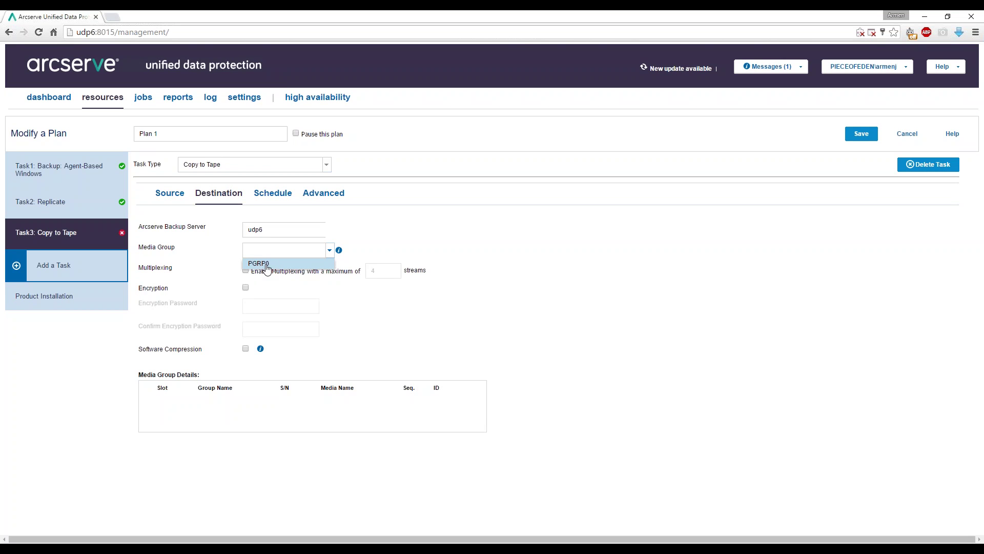
click(267, 263)
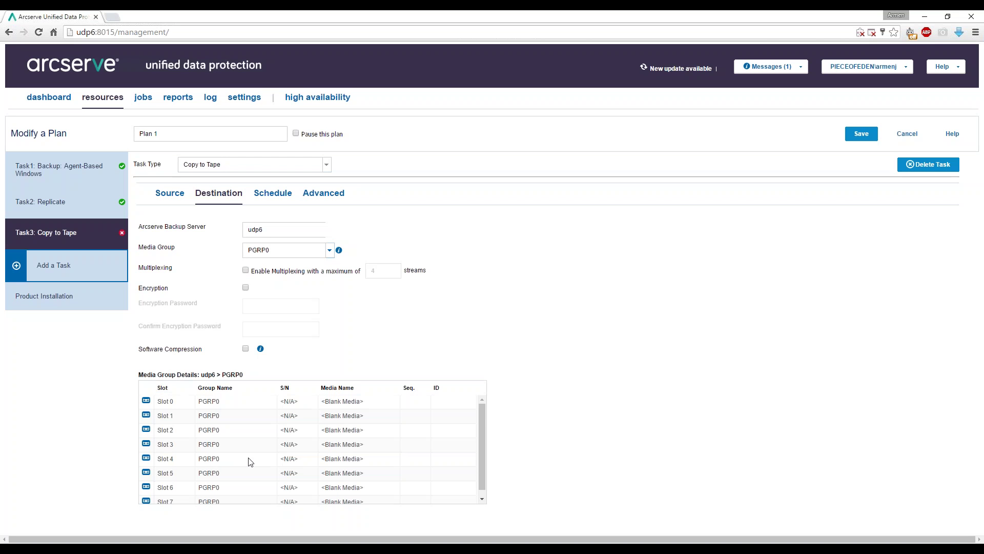
drag(477, 418, 484, 433)
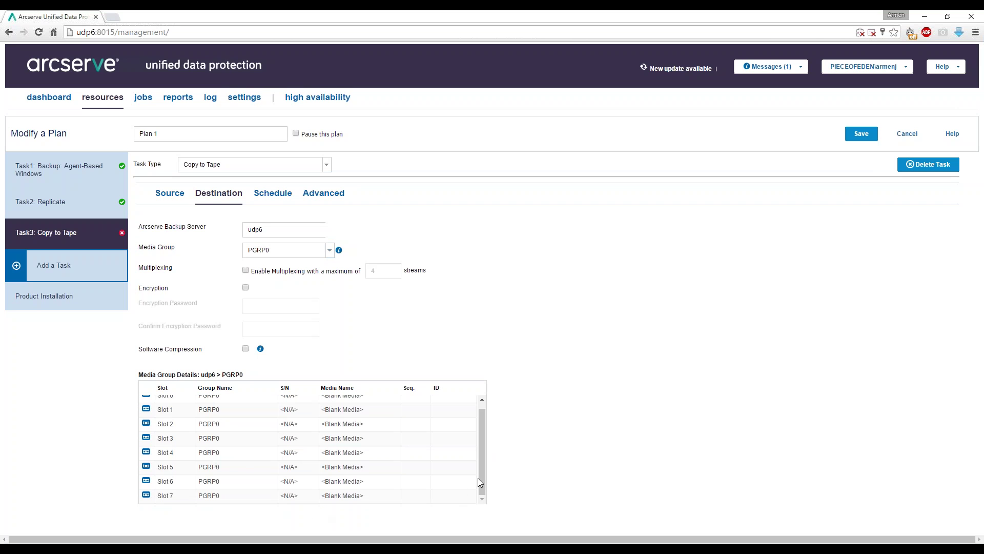
drag(481, 481, 478, 460)
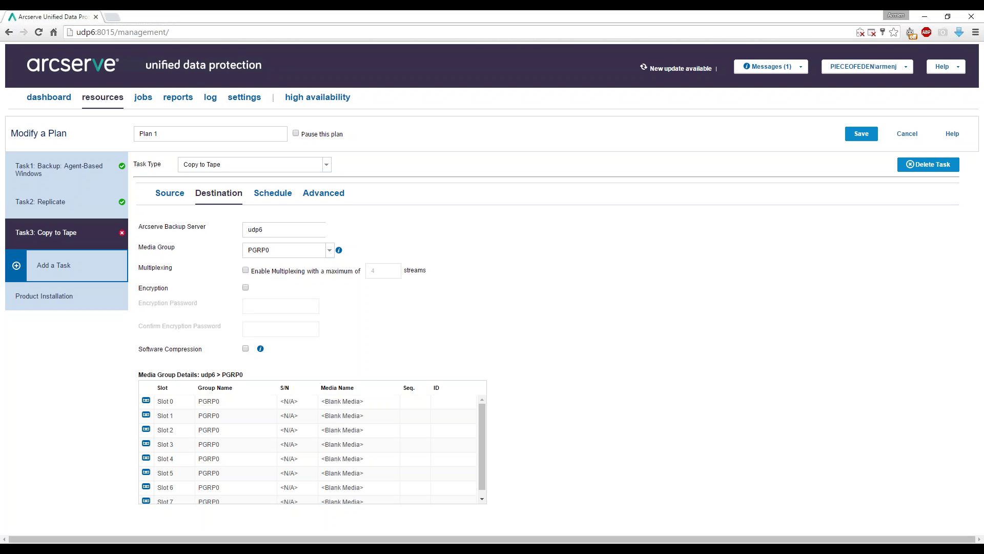
Rename the Copy to Tape media pool to MediaPool1, with 5-week weekly retention.
click(274, 195)
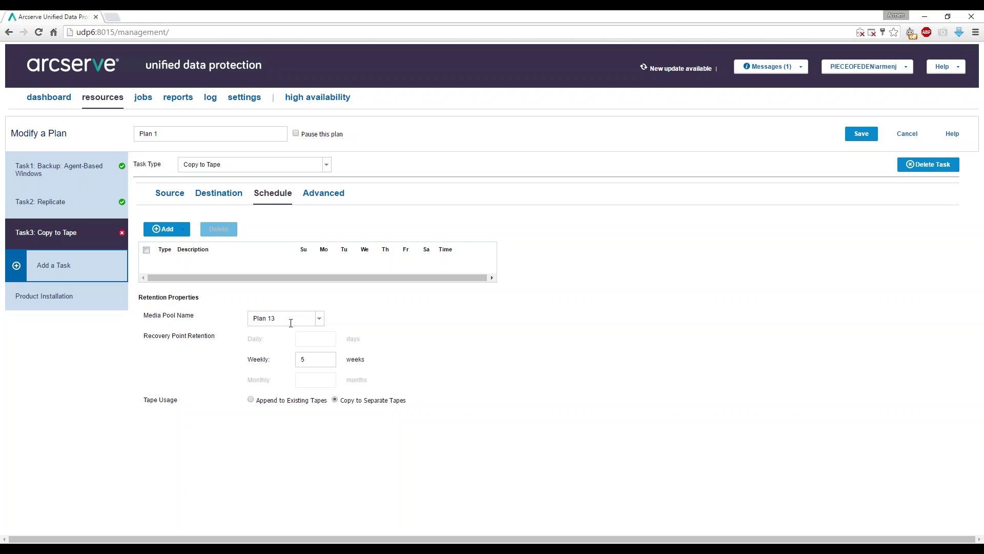
drag(292, 319, 241, 320)
text(MediaPool1)
Review the Copy to Tape advanced options and save Plan 1.
click(326, 200)
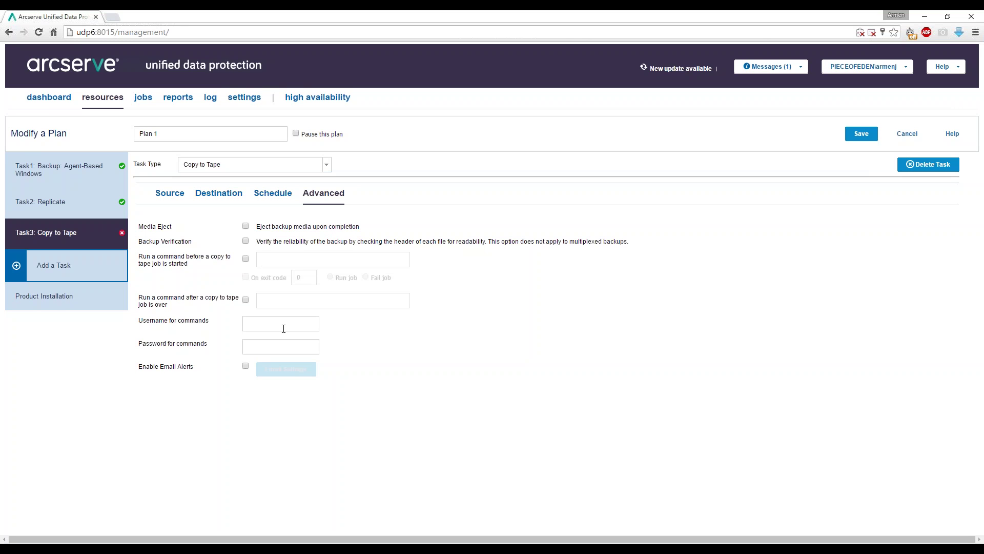
click(861, 133)
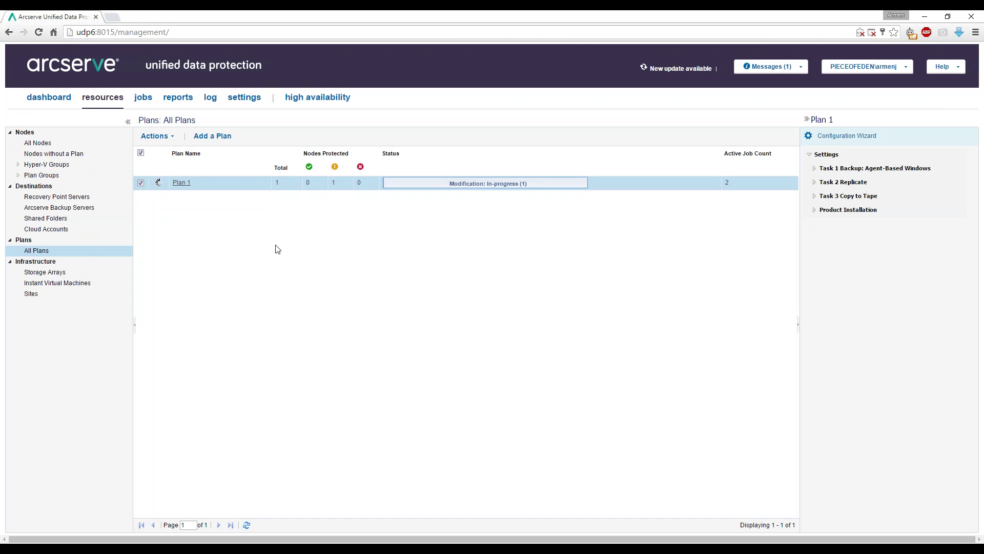
Check jobs in progress, then return to All Nodes showing demo03's finished backup.
click(61, 145)
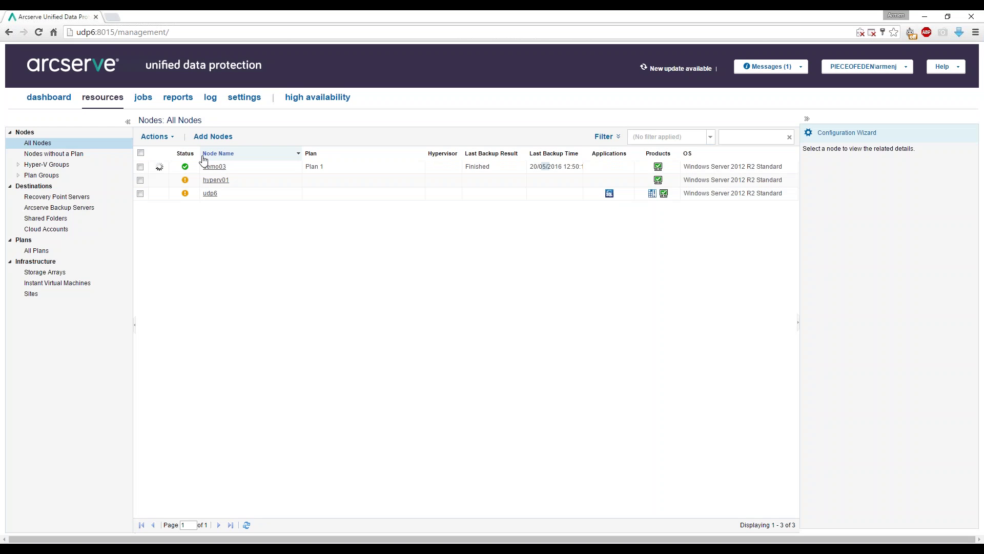
click(138, 102)
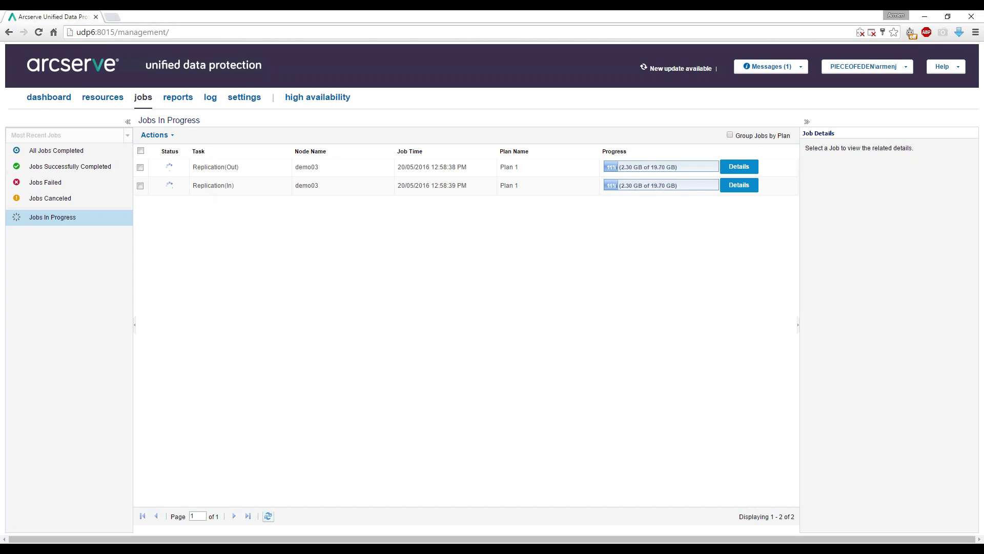
click(100, 103)
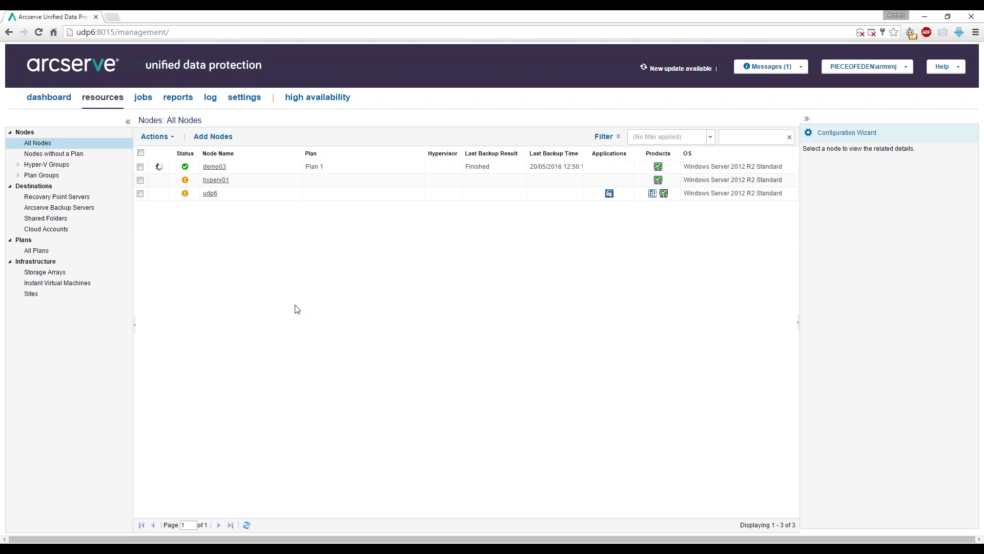
Start an instant VM for demo03 from its latest 20/05/2016 12:50:17 PM recovery point.
right_click(219, 169)
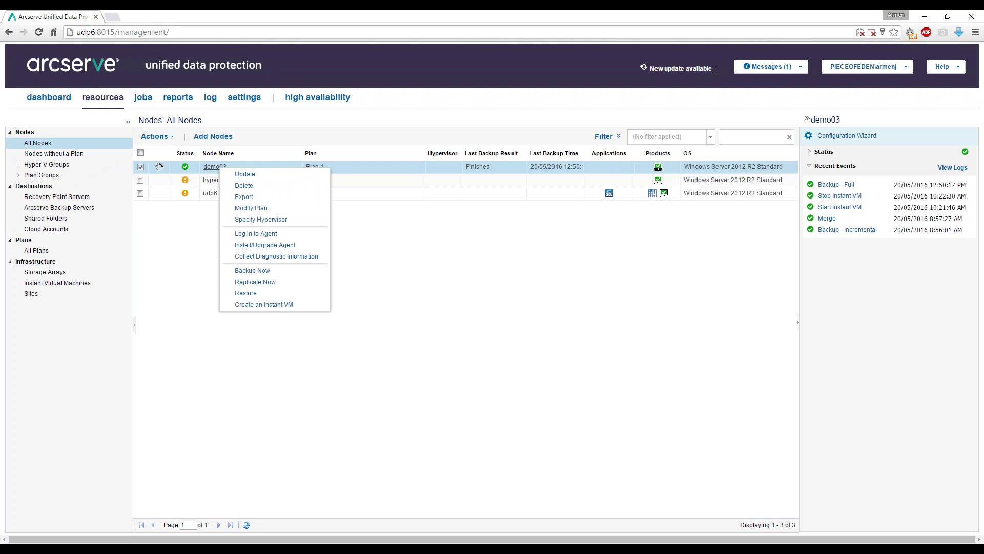
click(296, 307)
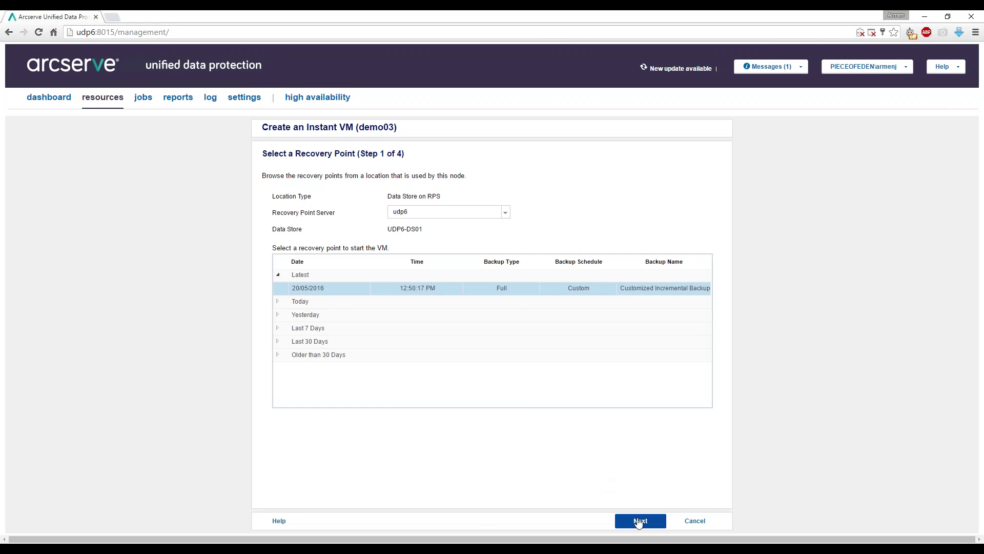
click(638, 520)
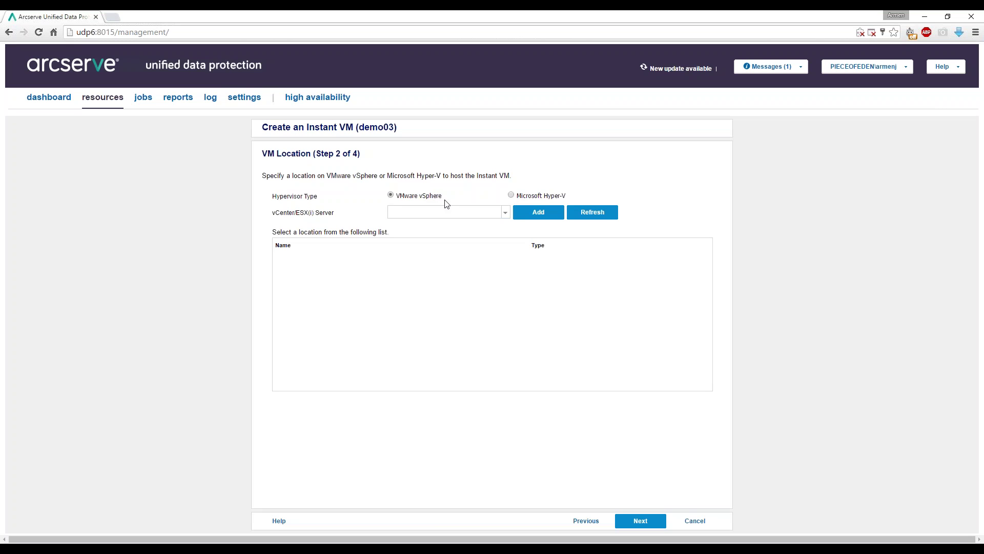
Host the instant VM on Microsoft Hyper-V using server hyperv01.
click(525, 199)
click(505, 212)
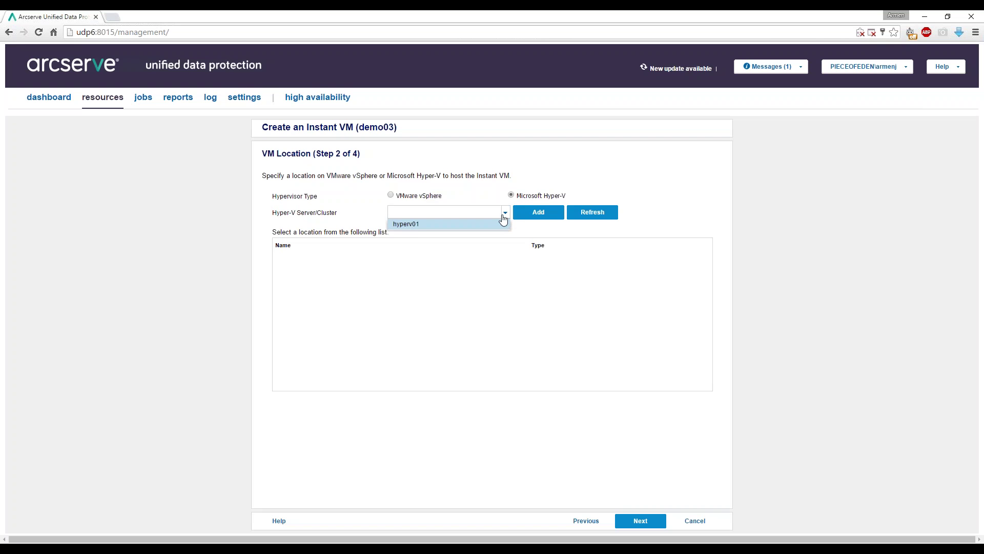
click(411, 226)
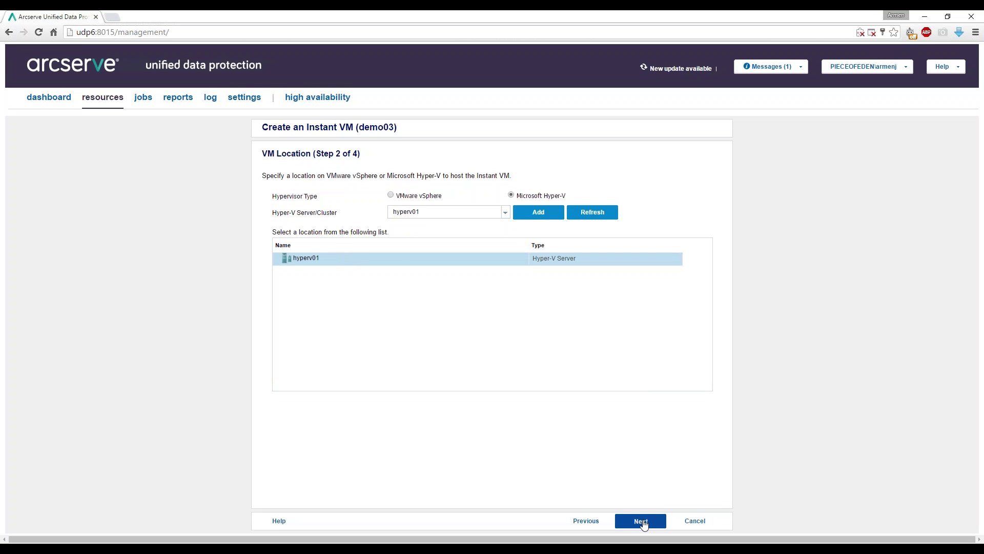
click(623, 521)
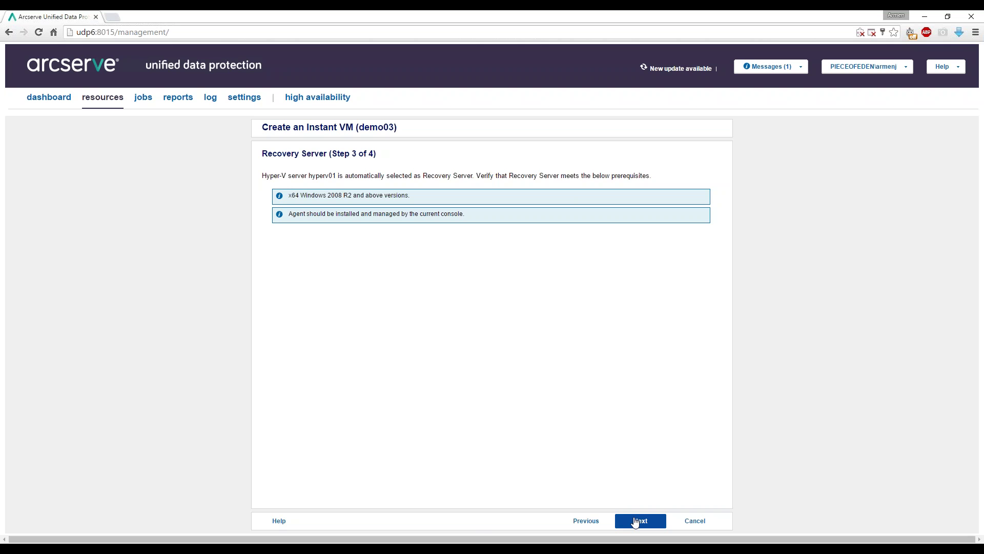
Accept hyperv01 as the recovery server and continue to Virtual Machine Settings.
click(638, 521)
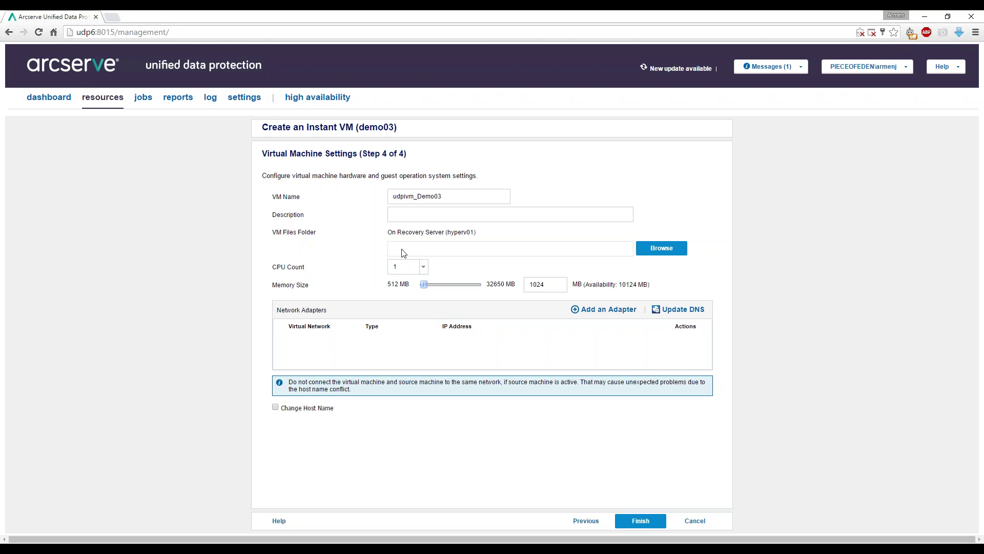
Store the instant VM files in E:\IVM and finish the wizard.
click(656, 249)
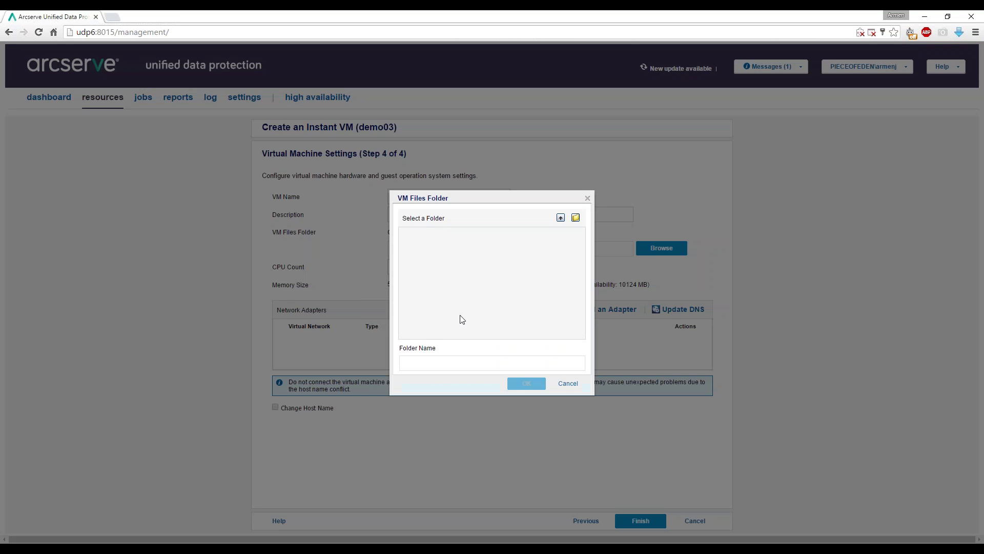
click(403, 254)
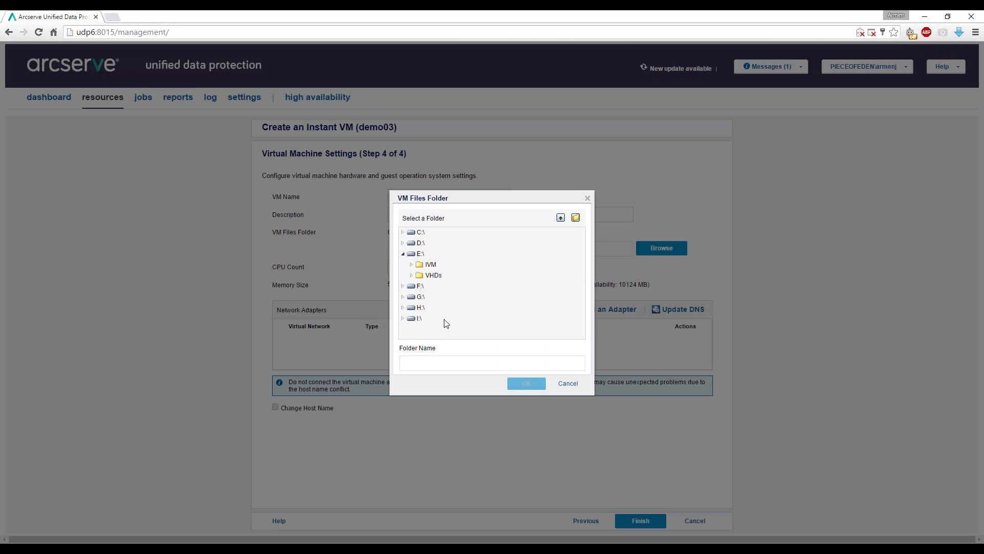
click(433, 264)
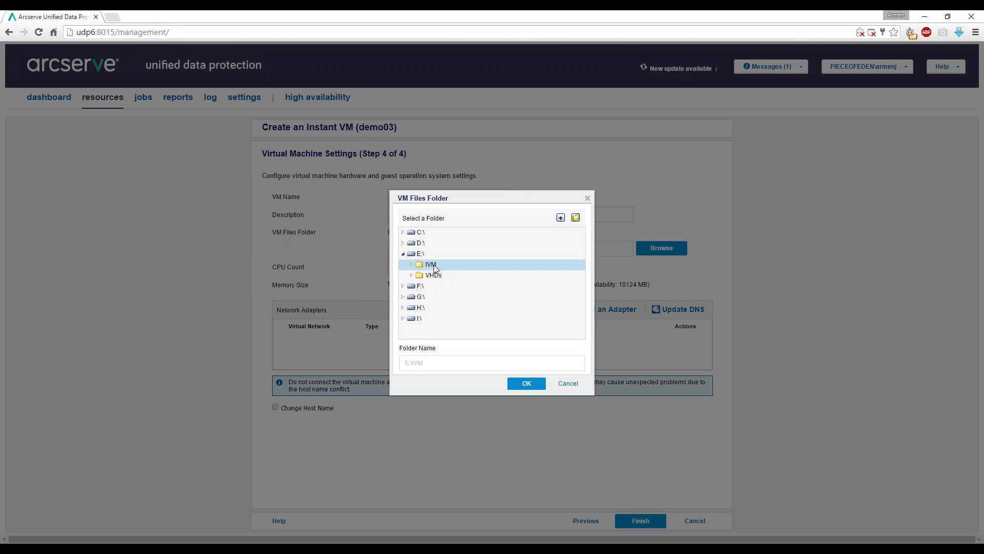
click(528, 385)
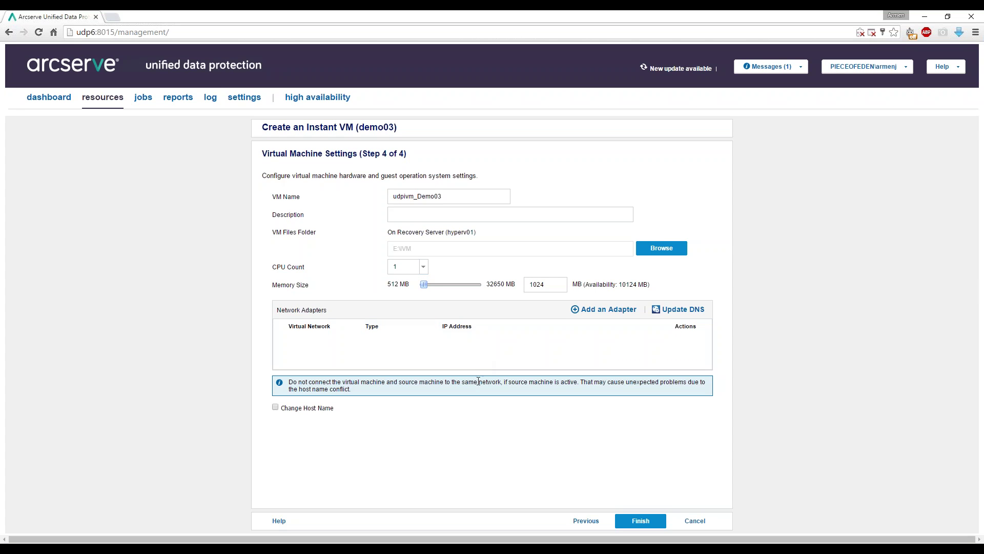
click(642, 520)
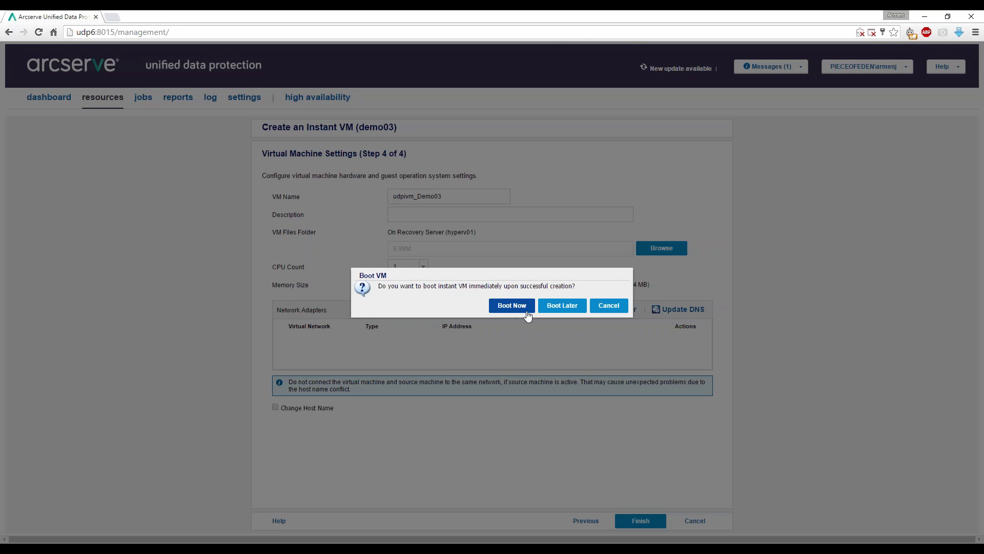
Choose Boot Later so udpivm_Demo03 is created without starting.
click(563, 306)
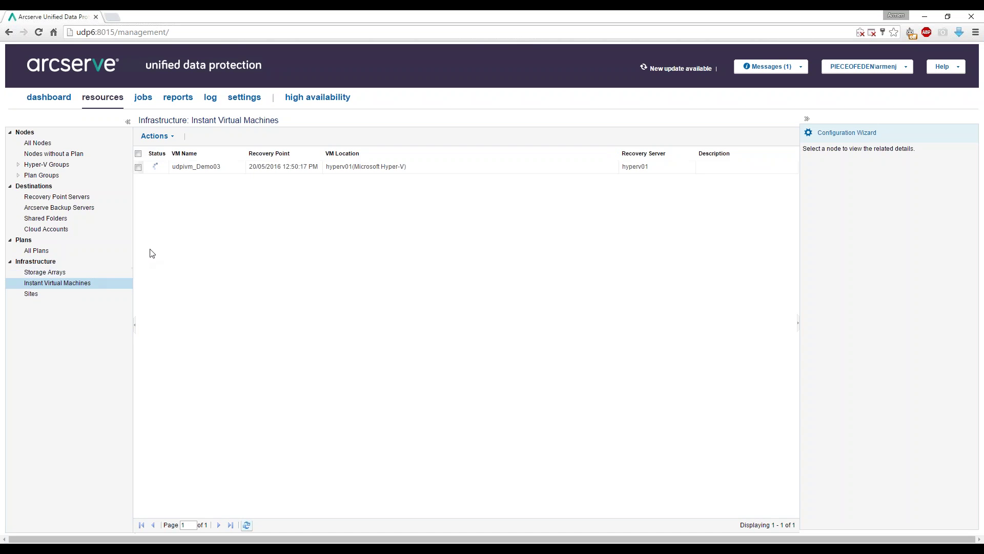
Review udpivm_Demo03's settings (E:\IVM, 1 CPU, 1024 MB) and its Power On/Delete actions.
click(288, 171)
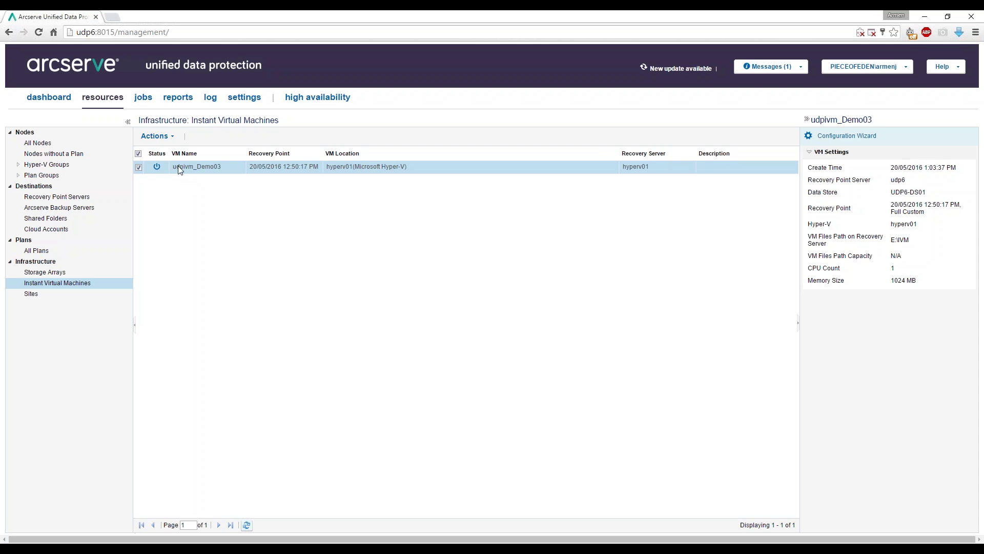
right_click(180, 169)
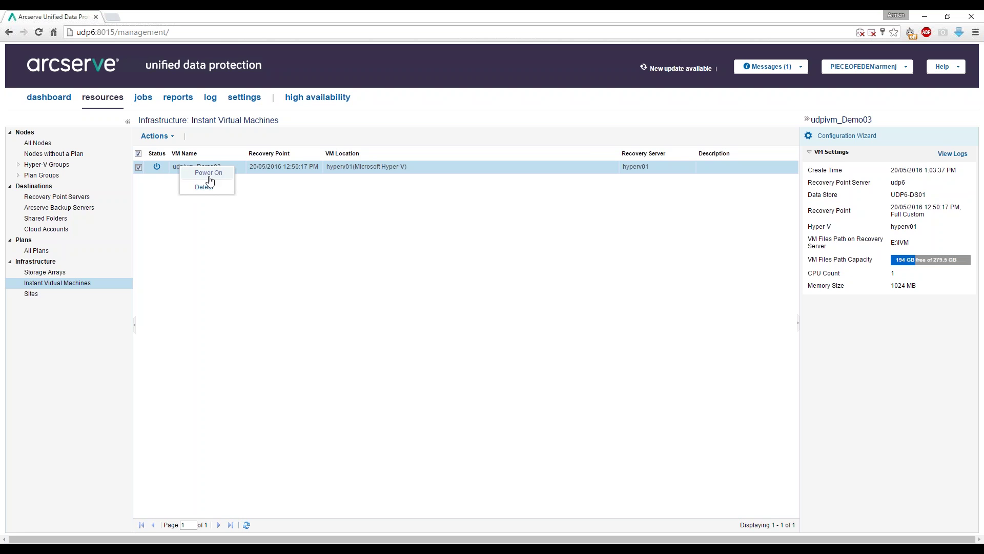
click(227, 176)
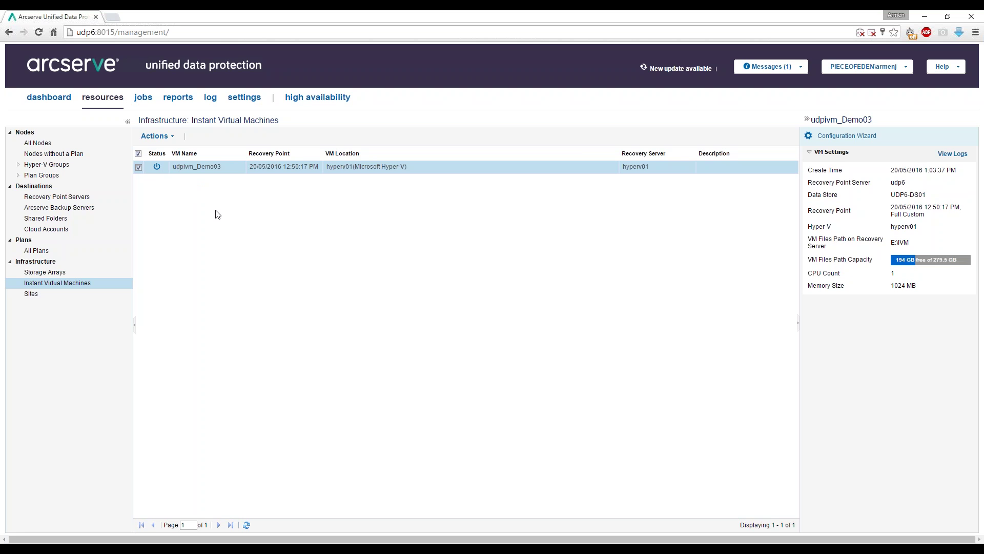
right_click(200, 172)
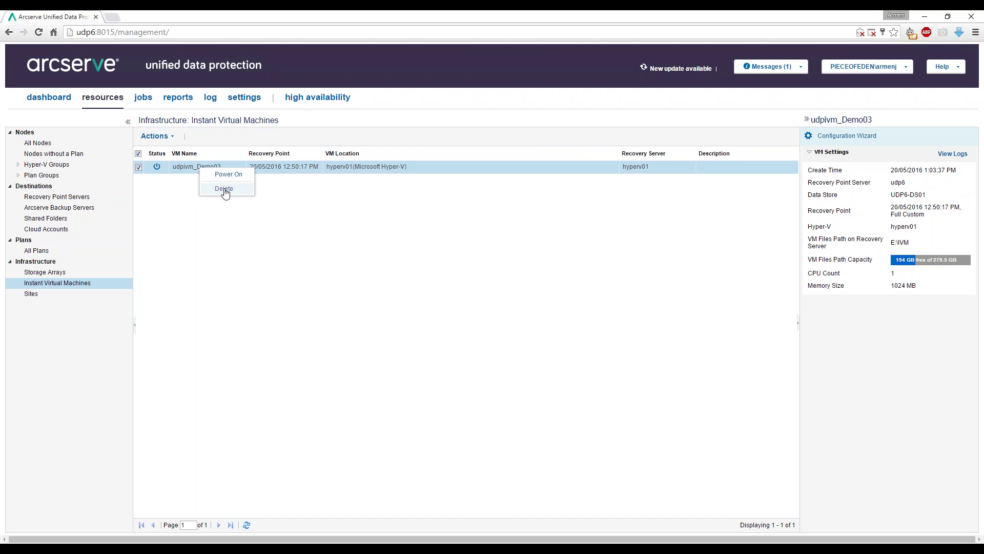
click(224, 189)
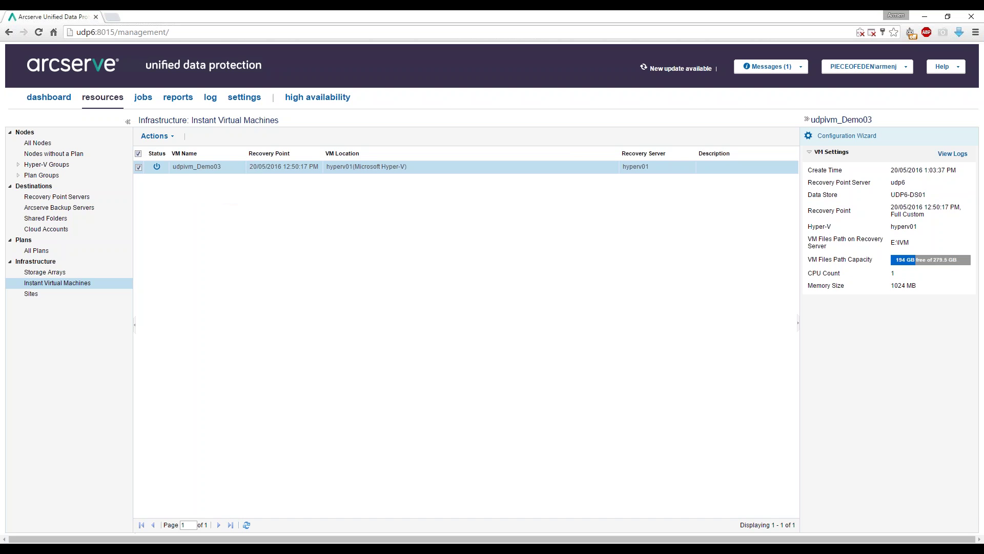